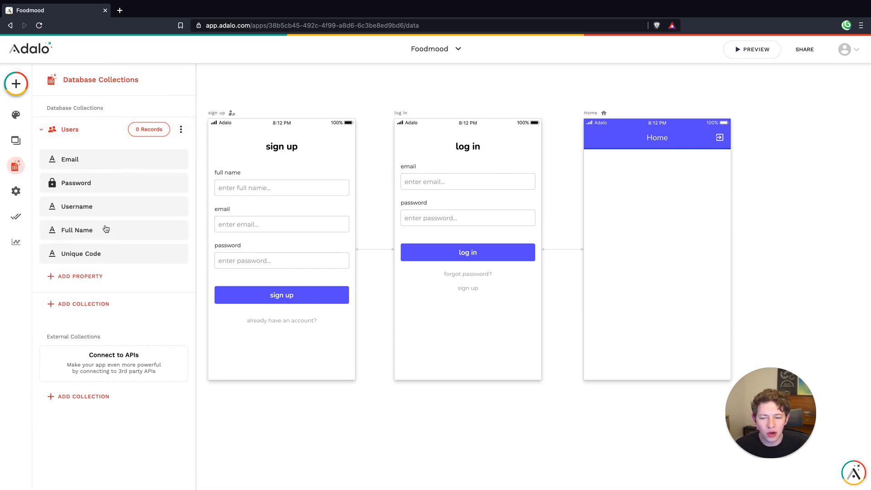
Check the type and name settings of the Unique Code property in the Users collection
{"action": "left_click", "coordinate": [78, 258]}
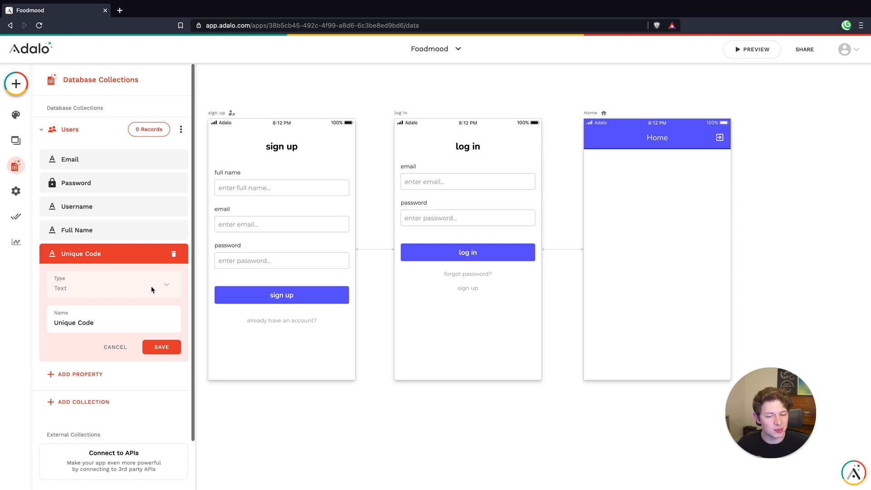
{"action": "left_click", "coordinate": [176, 347]}
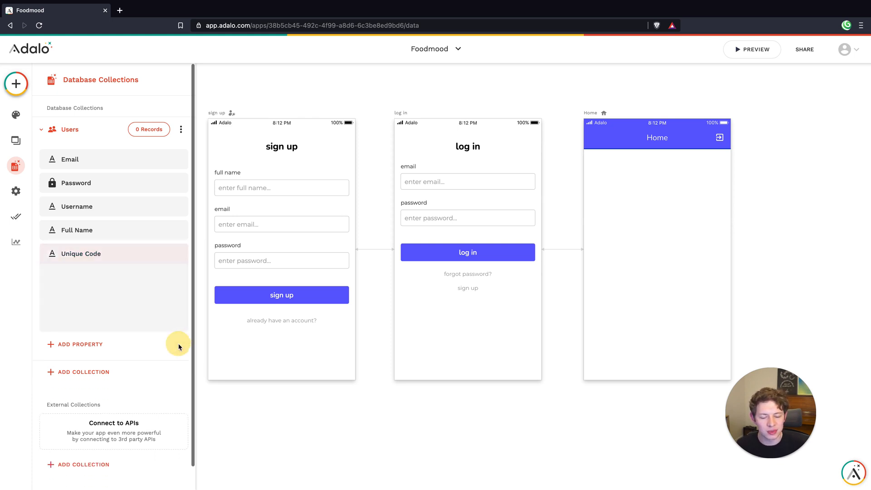
{"action": "left_click", "coordinate": [653, 258]}
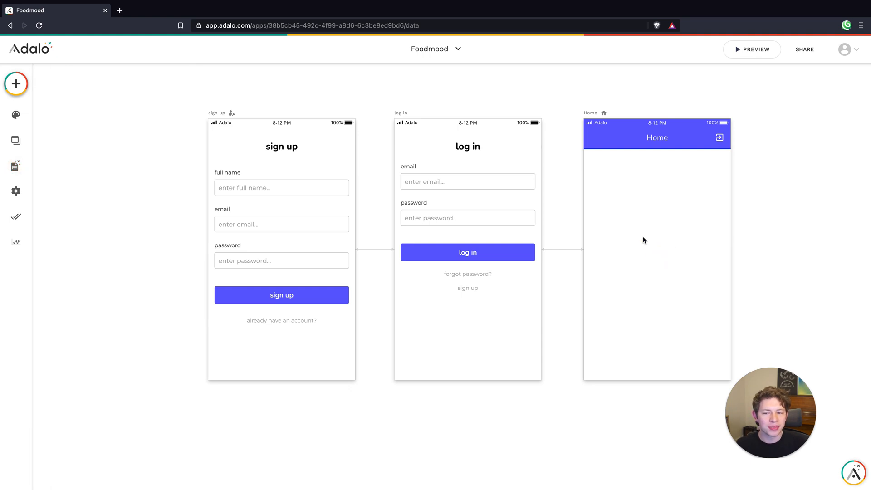
Browse the component marketplace for the Randomizer component and check whether it is installed
{"action": "left_click", "coordinate": [23, 89]}
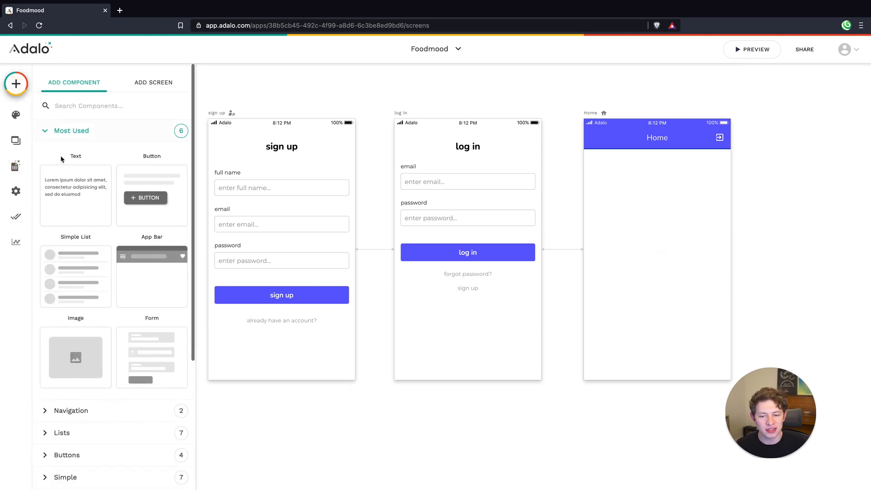
{"action": "scroll", "coordinate": [113, 315], "scroll_direction": "down", "scroll_amount": 5}
{"action": "left_click", "coordinate": [113, 394]}
{"action": "scroll", "coordinate": [451, 262], "scroll_direction": "down", "scroll_amount": 5}
{"action": "scroll", "coordinate": [451, 262], "scroll_direction": "down", "scroll_amount": 15}
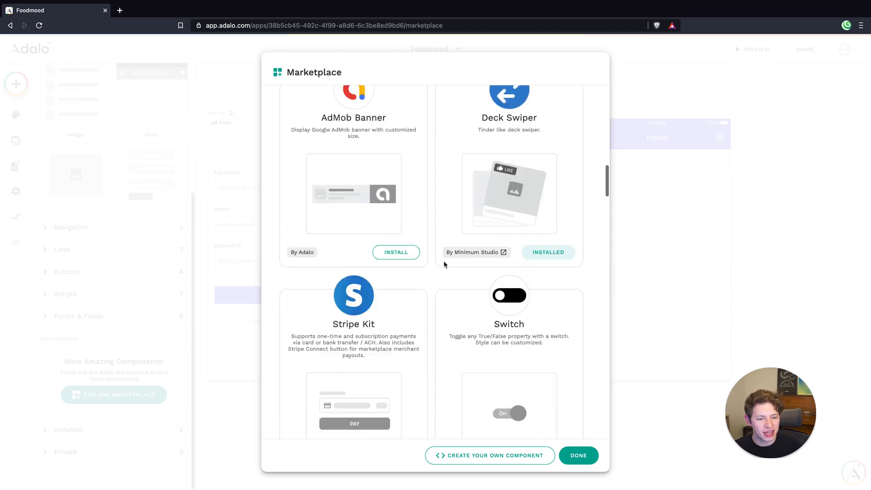
{"action": "scroll", "coordinate": [444, 266], "scroll_direction": "down", "scroll_amount": 10}
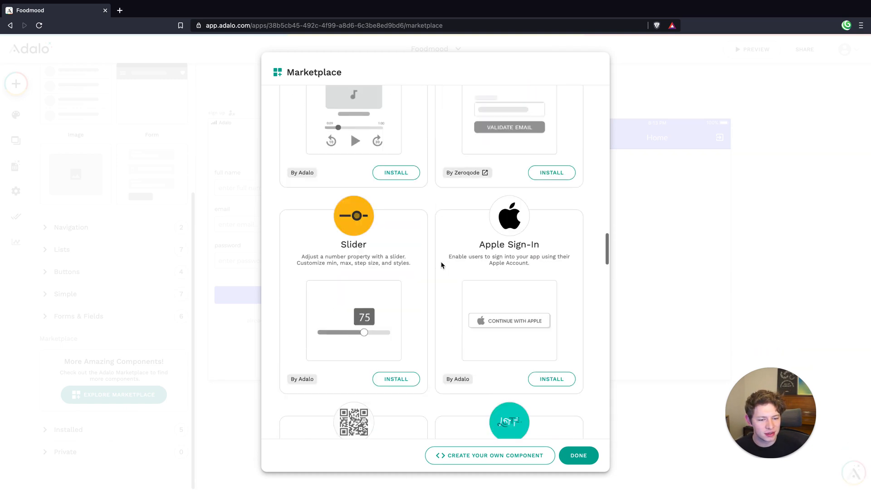
{"action": "scroll", "coordinate": [440, 265], "scroll_direction": "down", "scroll_amount": 5}
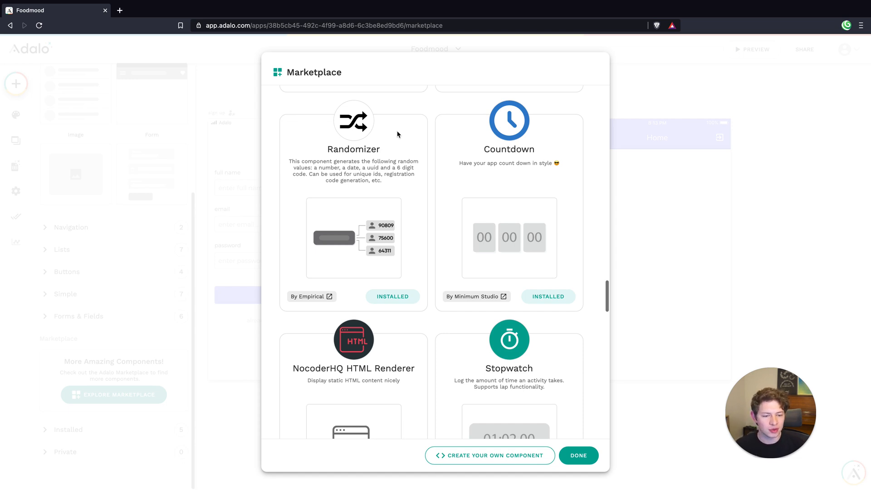
{"action": "left_click", "coordinate": [581, 455]}
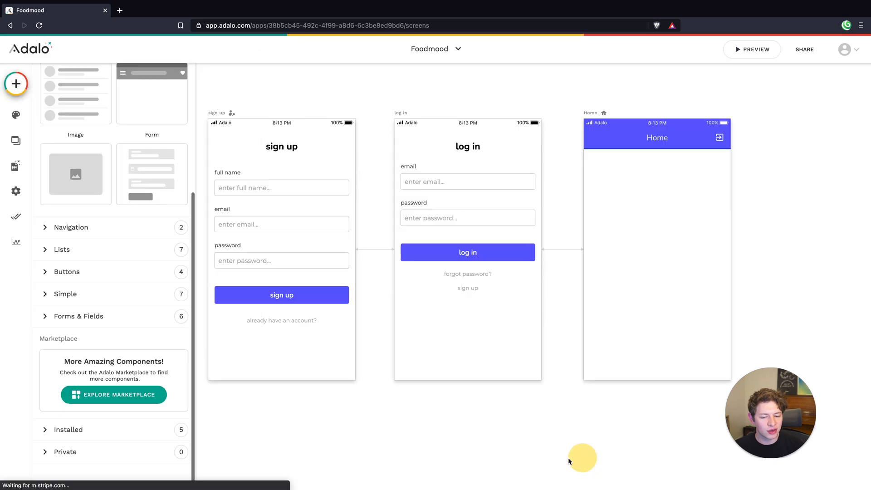
{"action": "left_click", "coordinate": [695, 282]}
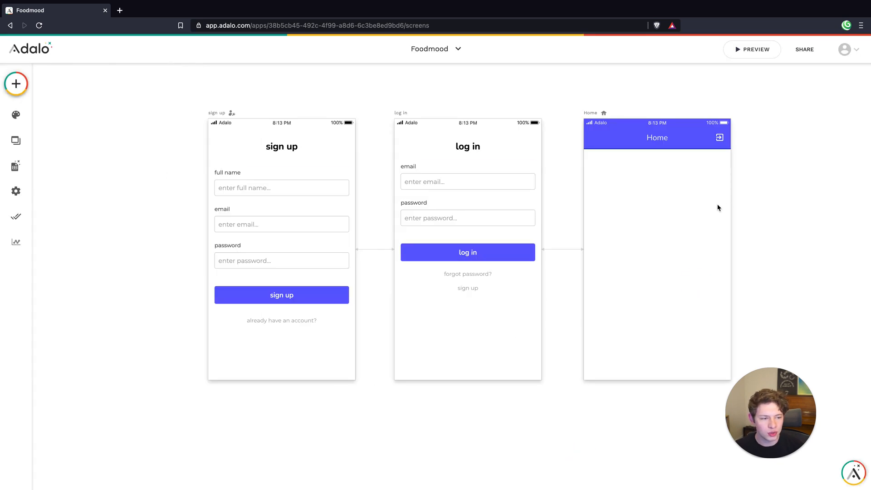
Place the installed Randomizer component over the title of the Home screen's app bar and select it
{"action": "left_click", "coordinate": [16, 84]}
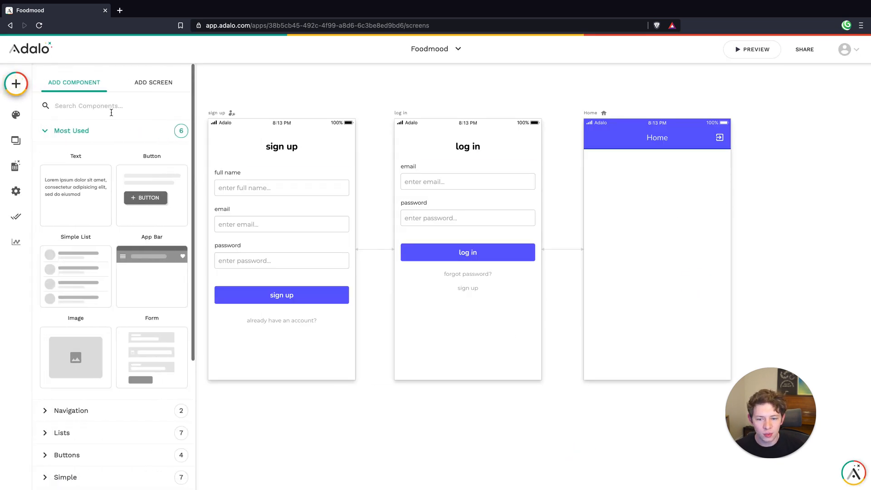
{"action": "scroll", "coordinate": [136, 281], "scroll_direction": "down", "scroll_amount": 4}
{"action": "left_click", "coordinate": [74, 431]}
{"action": "scroll", "coordinate": [116, 404], "scroll_direction": "down", "scroll_amount": 4}
{"action": "left_click_drag", "start_coordinate": [80, 322], "coordinate": [660, 141]}
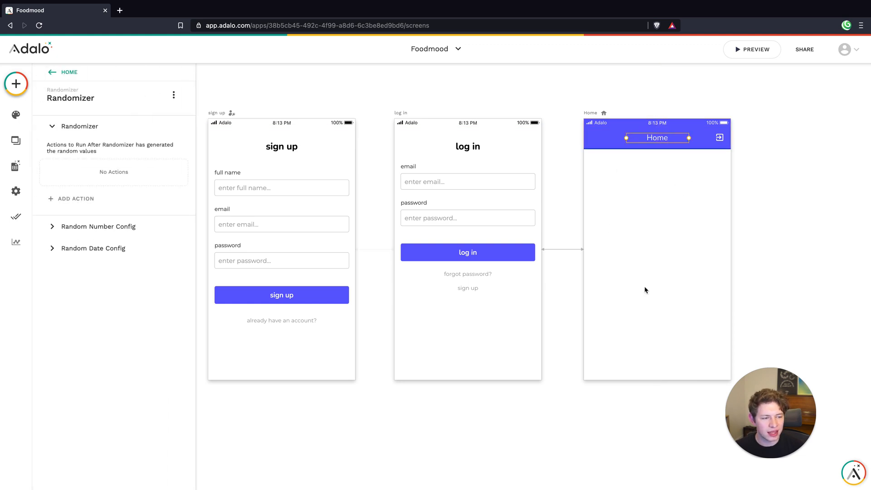
{"action": "left_click", "coordinate": [647, 200]}
{"action": "left_click", "coordinate": [647, 140]}
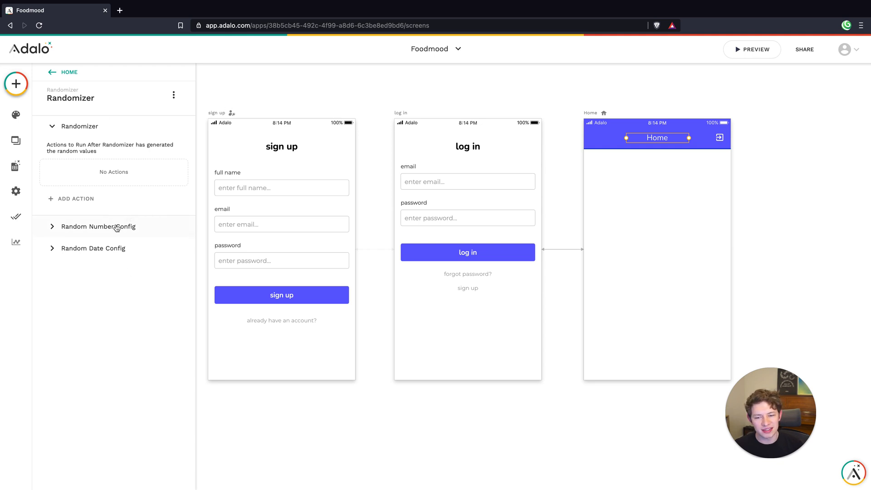
Add a Randomizer action that updates the Logged In User, setting Unique Code to the Randomizer's Code (6 digits)
{"action": "left_click", "coordinate": [75, 200]}
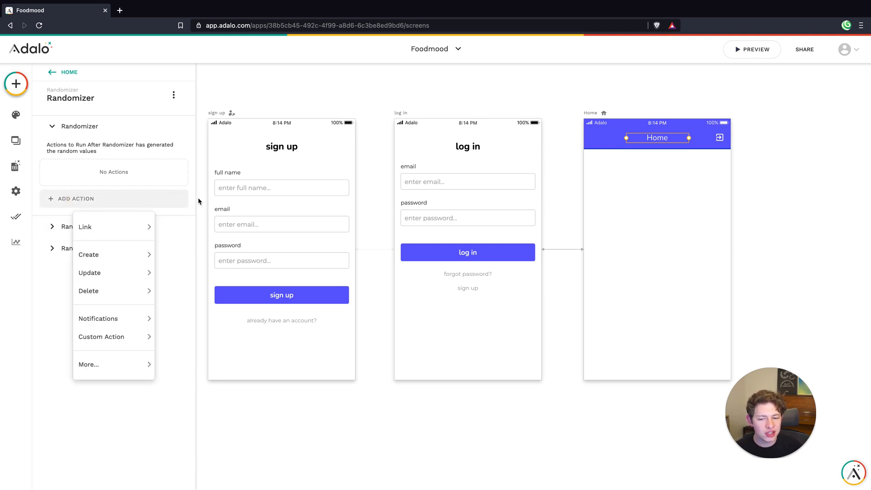
{"action": "mouse_move", "coordinate": [113, 275]}
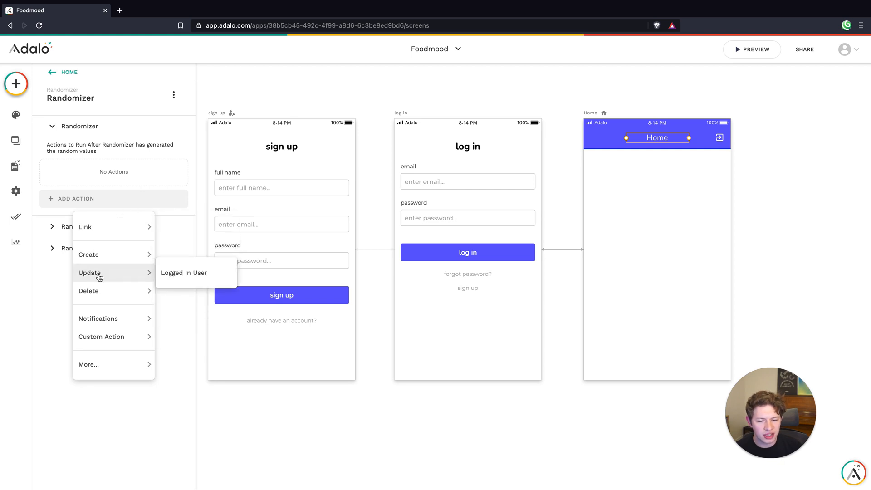
{"action": "left_click", "coordinate": [178, 275]}
{"action": "left_click", "coordinate": [92, 400]}
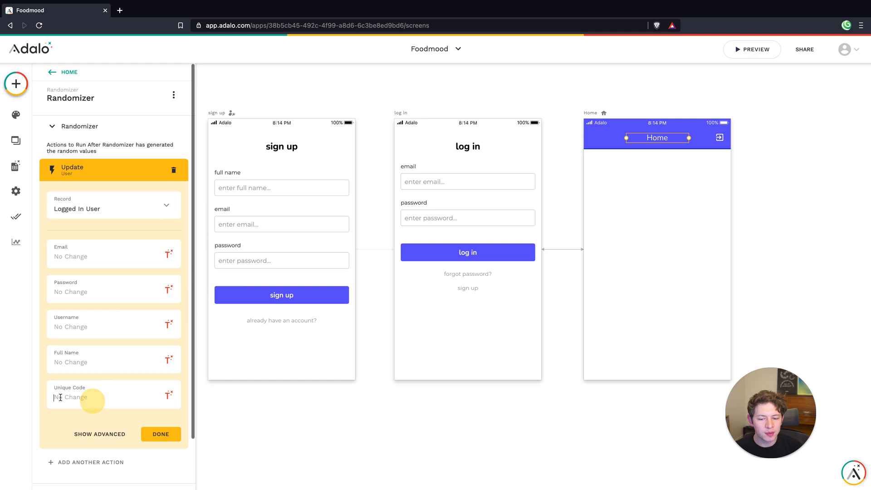
{"action": "left_click", "coordinate": [168, 396]}
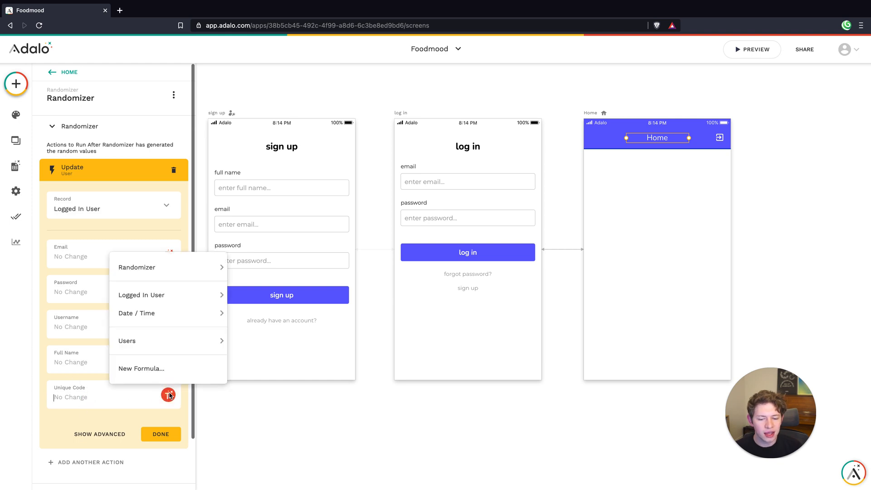
{"action": "mouse_move", "coordinate": [162, 301]}
{"action": "mouse_move", "coordinate": [163, 268]}
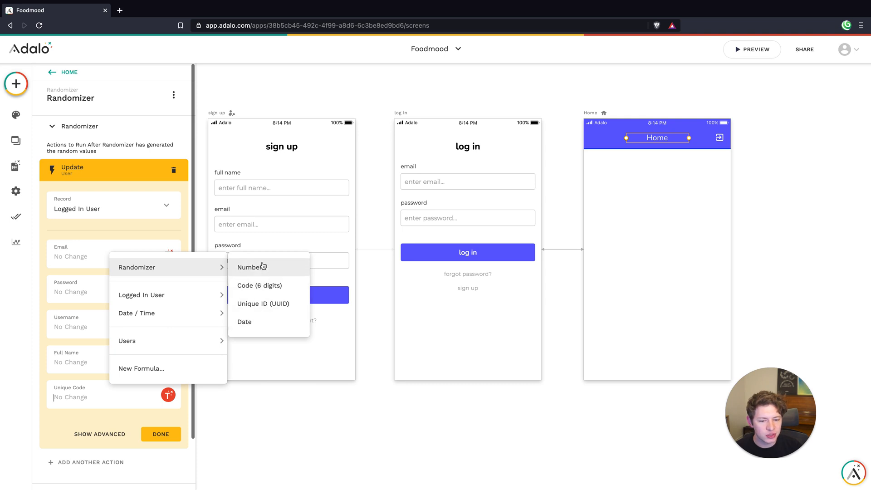
{"action": "left_click", "coordinate": [270, 285]}
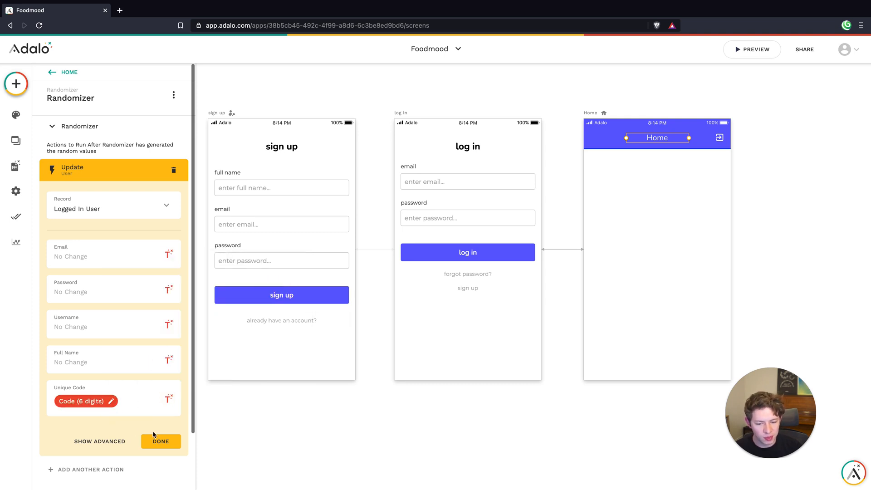
Show the update action's advanced options and set when it happens to Sometimes
{"action": "left_click", "coordinate": [101, 440]}
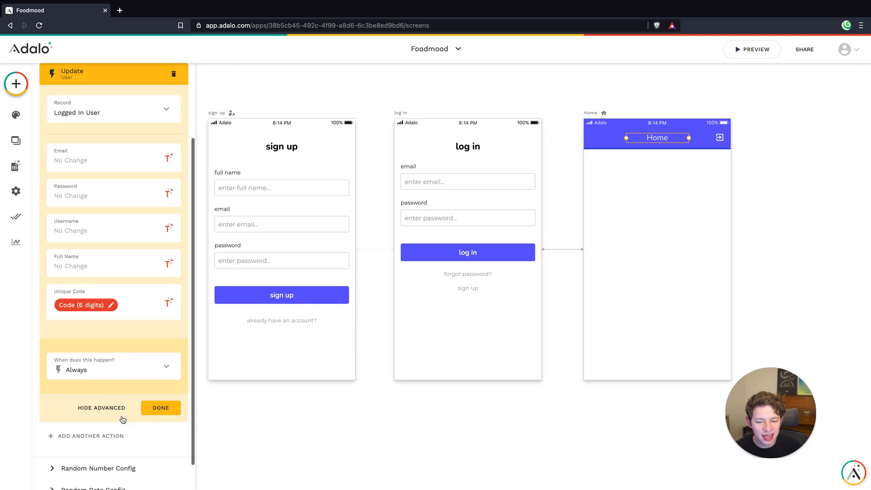
{"action": "left_click", "coordinate": [80, 369]}
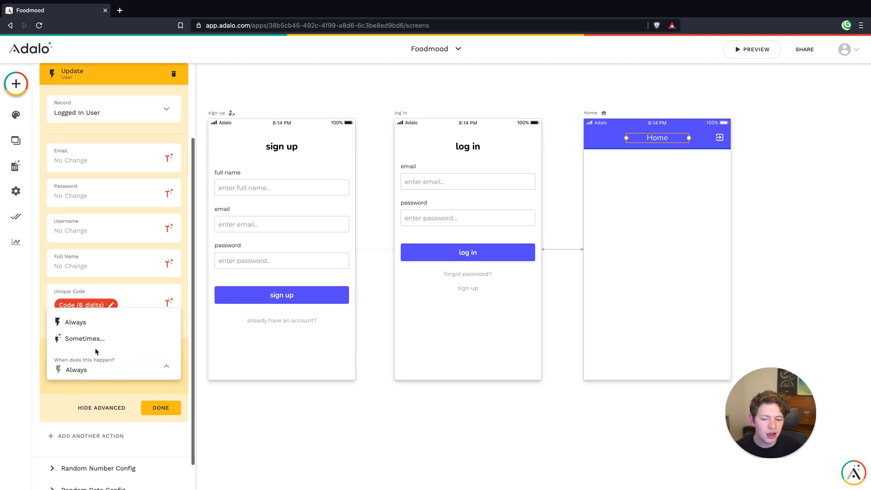
{"action": "left_click", "coordinate": [94, 344]}
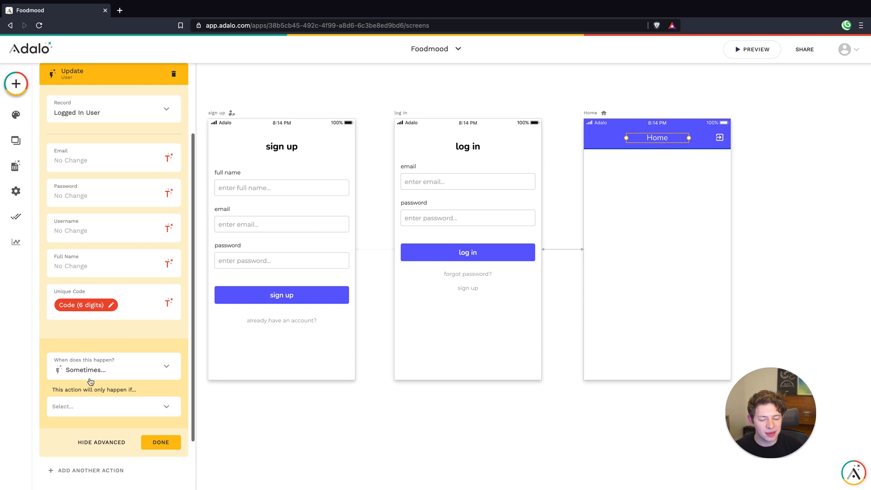
{"action": "scroll", "coordinate": [194, 367], "scroll_direction": "up", "scroll_amount": 4}
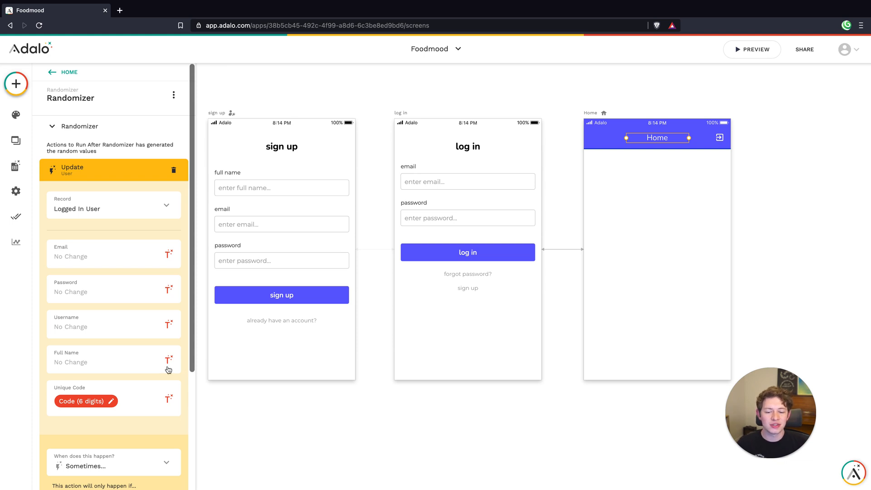
{"action": "scroll", "coordinate": [183, 365], "scroll_direction": "down", "scroll_amount": 4}
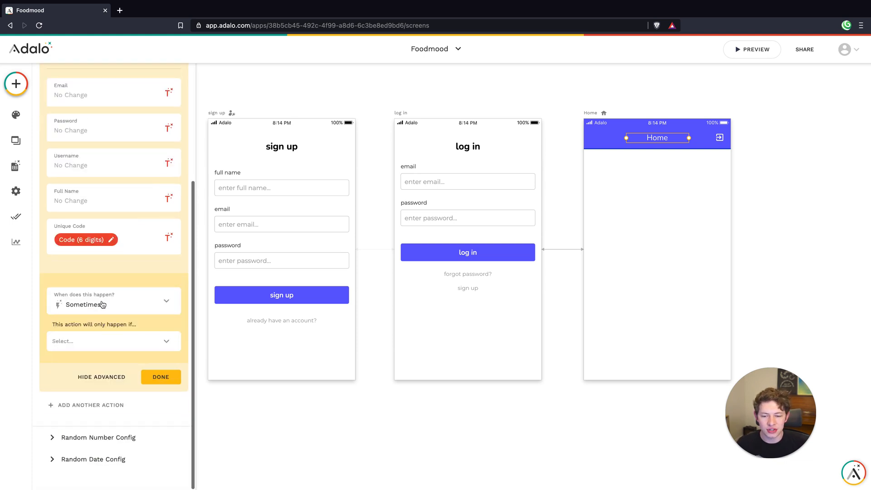
Restrict the update action to run only if Logged In User > Unique Code is equal to Empty, and finish the action
{"action": "left_click", "coordinate": [94, 343]}
{"action": "mouse_move", "coordinate": [89, 281]}
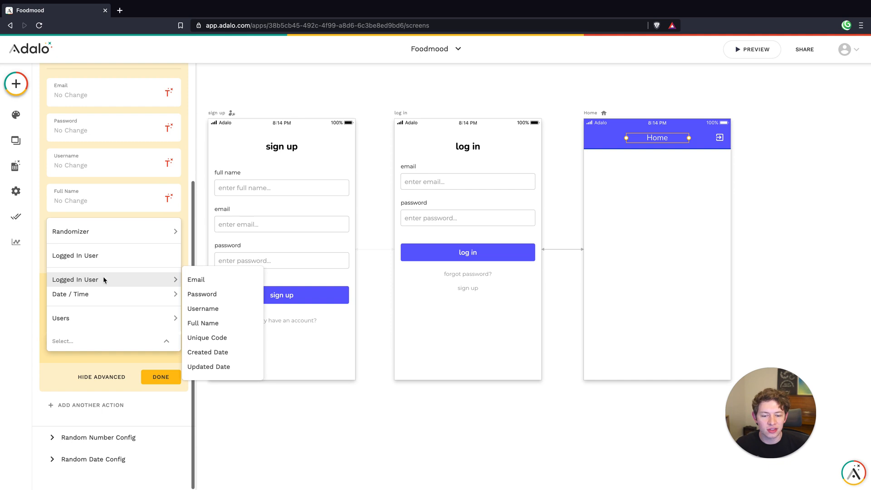
{"action": "left_click", "coordinate": [206, 337]}
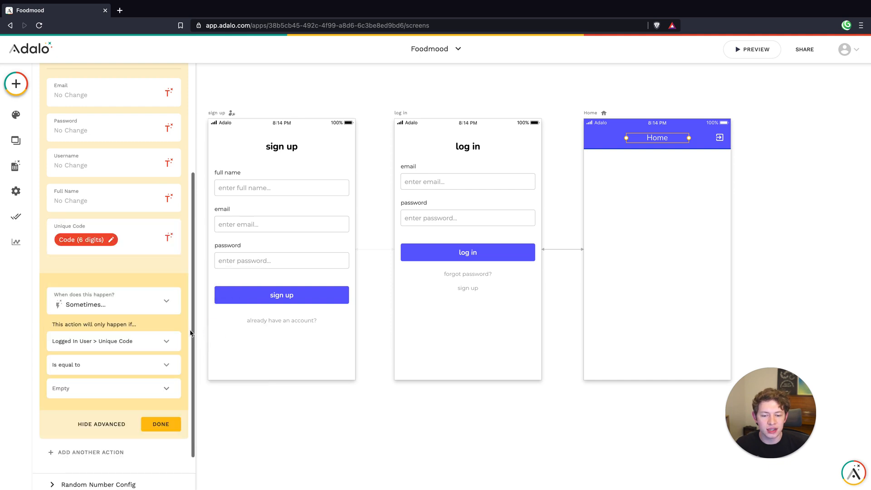
{"action": "left_click", "coordinate": [113, 365]}
{"action": "left_click", "coordinate": [103, 364]}
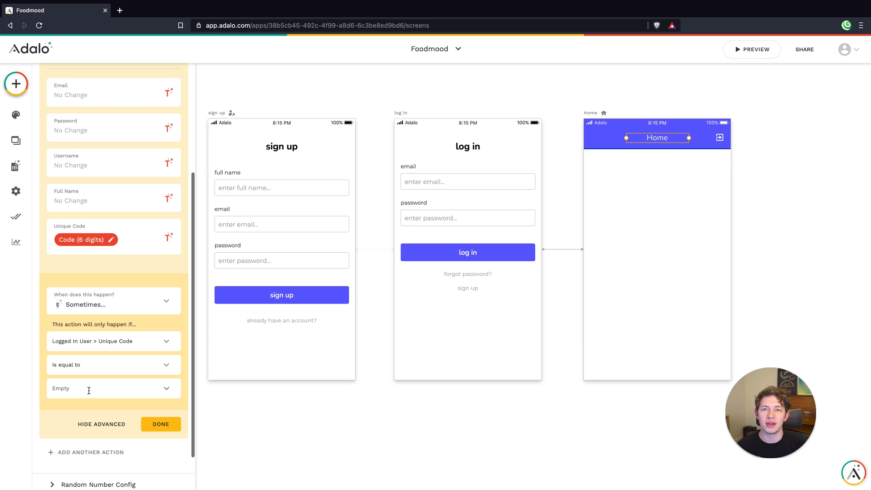
{"action": "left_click", "coordinate": [165, 423]}
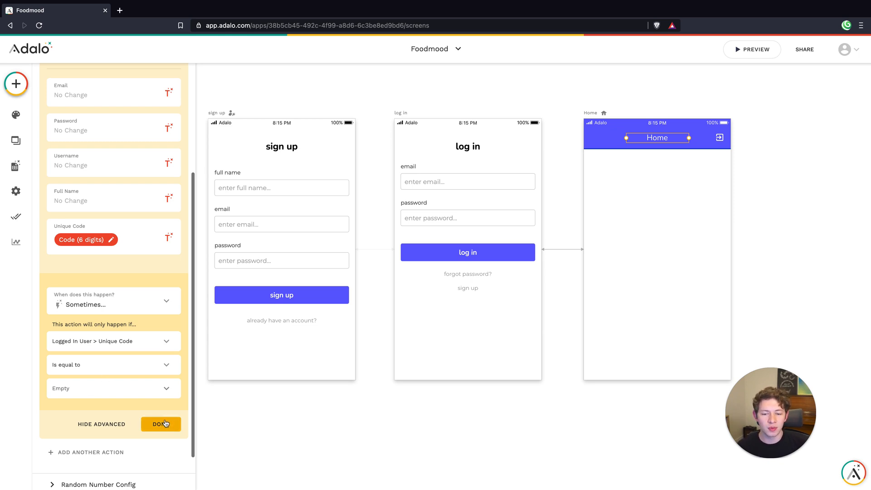
{"action": "left_click", "coordinate": [325, 440]}
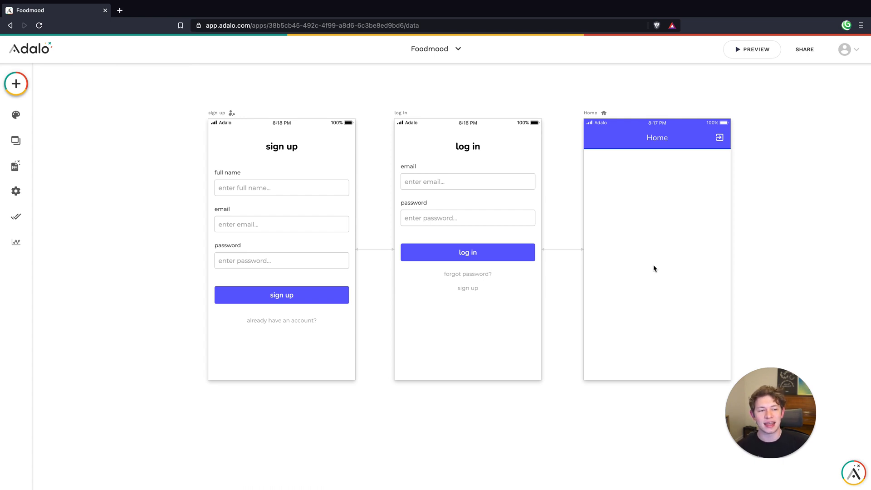
Add a relationship property from Users to Users in which users on both sides can have multiple users
{"action": "left_click", "coordinate": [615, 218]}
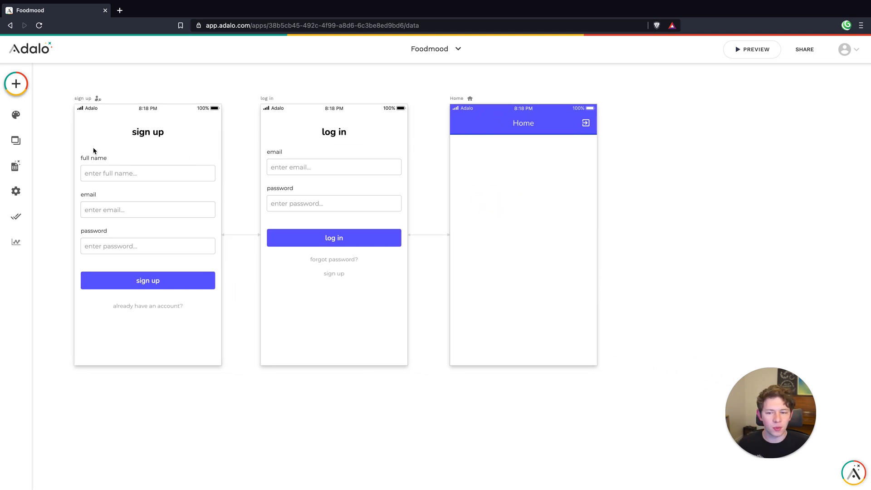
{"action": "left_click", "coordinate": [23, 173]}
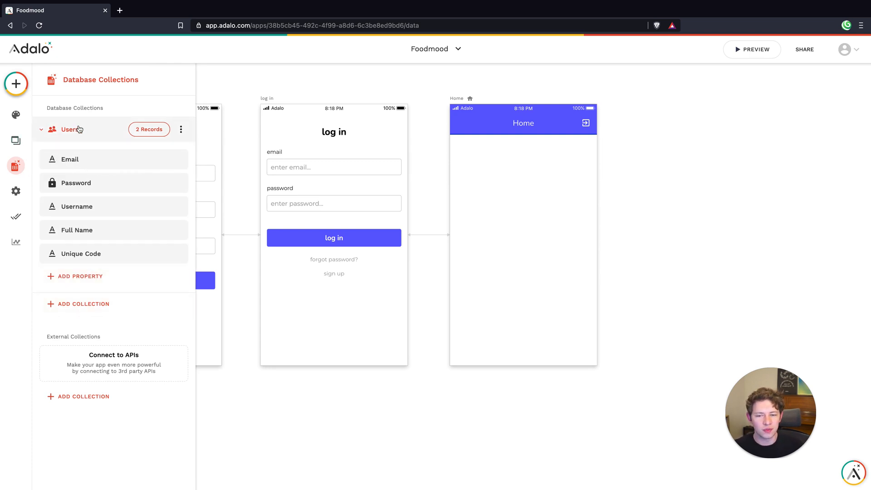
{"action": "left_click", "coordinate": [101, 278]}
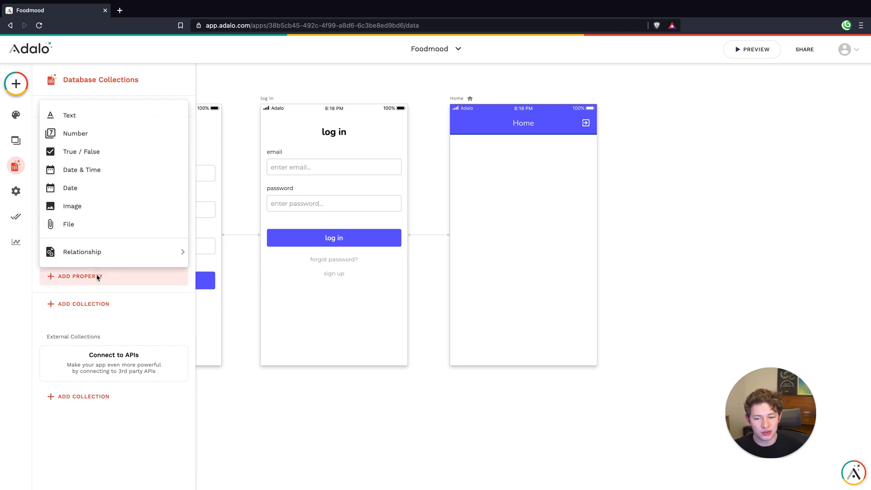
{"action": "mouse_move", "coordinate": [86, 252]}
{"action": "left_click", "coordinate": [202, 254]}
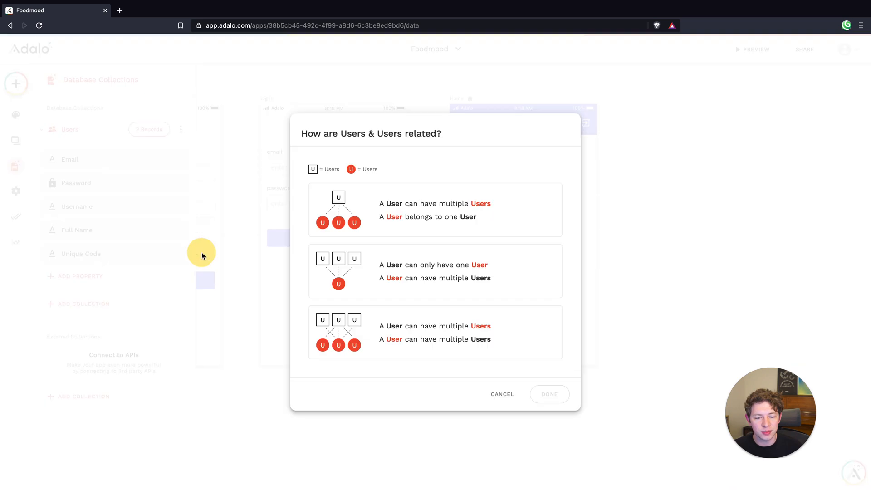
{"action": "left_click", "coordinate": [432, 324]}
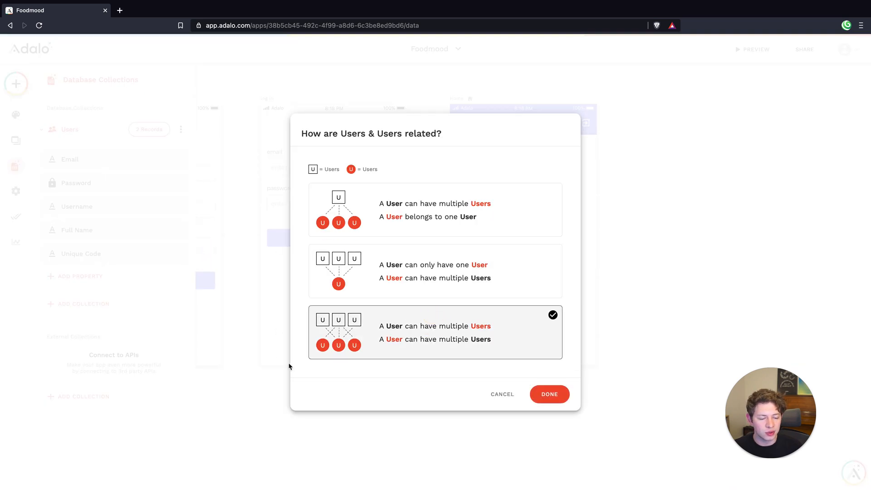
{"action": "left_click", "coordinate": [549, 393]}
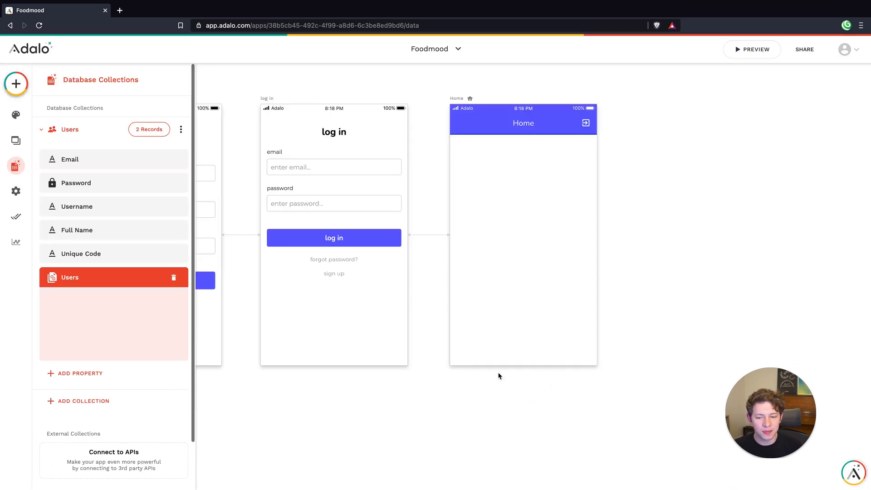
Name the new Users relationship property Connections, save it and close the database collections
{"action": "double_click", "coordinate": [103, 350]}
{"action": "type", "text": "Connections"}
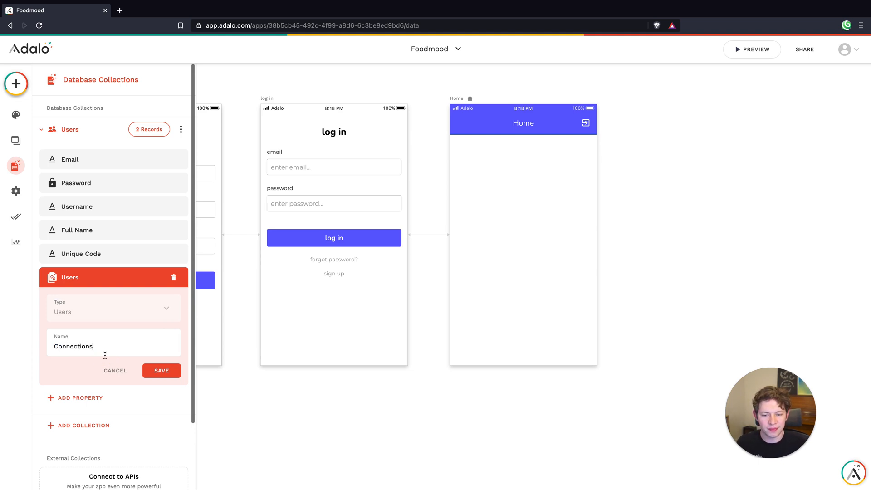
{"action": "left_click", "coordinate": [159, 370]}
{"action": "left_click", "coordinate": [347, 385]}
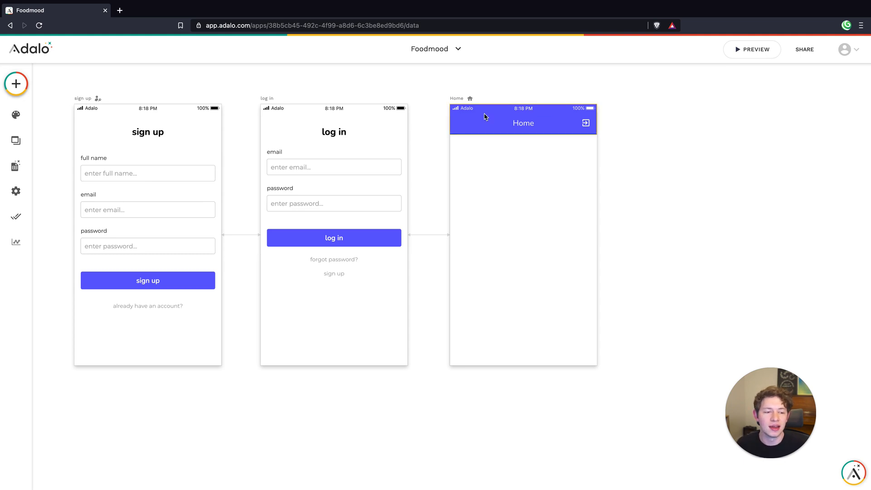
Duplicate the Home screen and place the copy beside the original
{"action": "left_click", "coordinate": [16, 83]}
{"action": "left_click", "coordinate": [16, 82]}
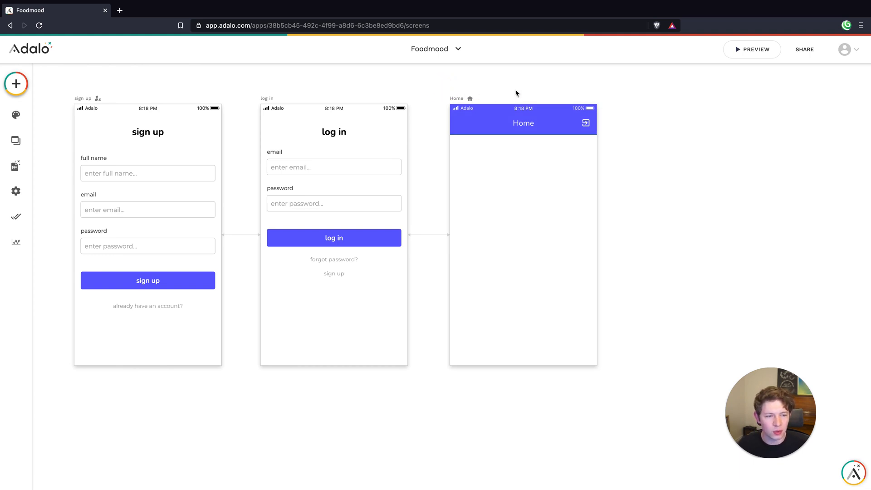
{"action": "left_click", "coordinate": [456, 98]}
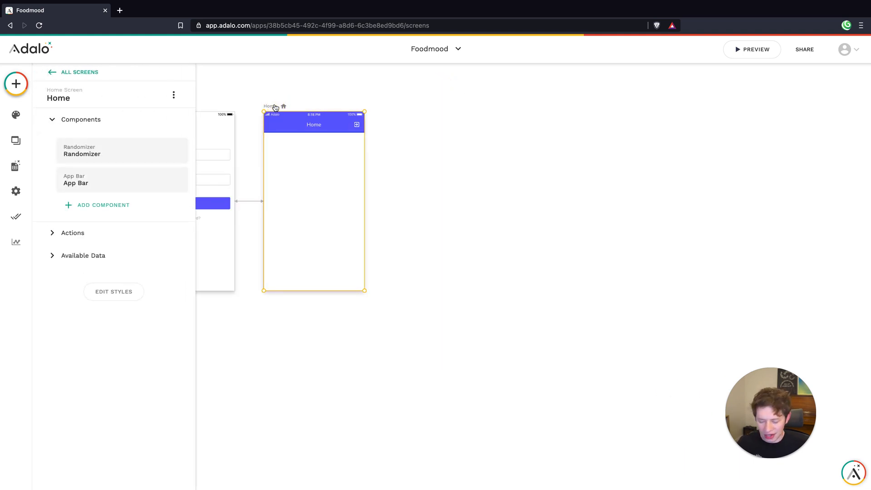
{"action": "left_click_drag", "start_coordinate": [275, 107], "coordinate": [407, 109]}
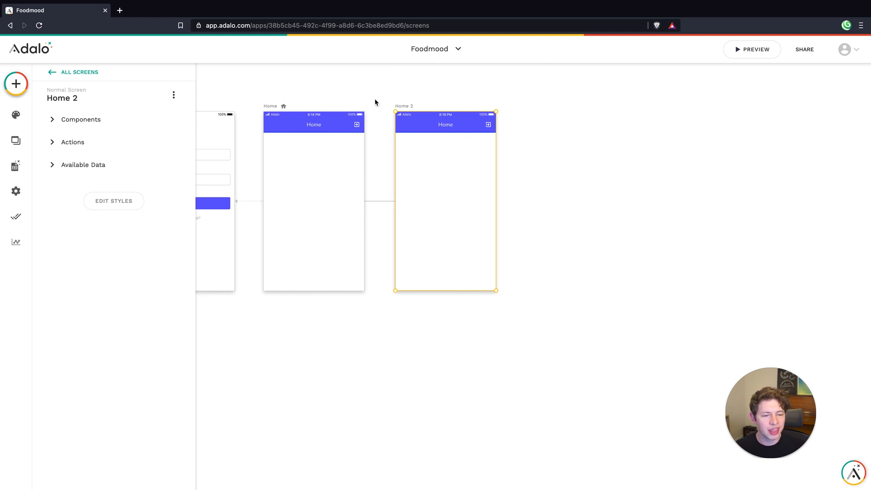
Rename the duplicated Home 2 screen as Connect
{"action": "left_click", "coordinate": [407, 90]}
{"action": "left_click", "coordinate": [407, 107]}
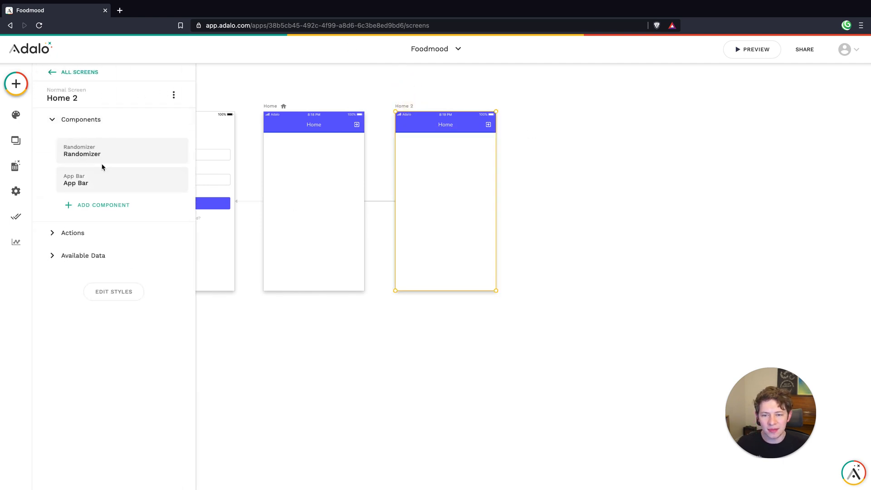
{"action": "left_click", "coordinate": [93, 99]}
{"action": "triple_click", "coordinate": [89, 135]}
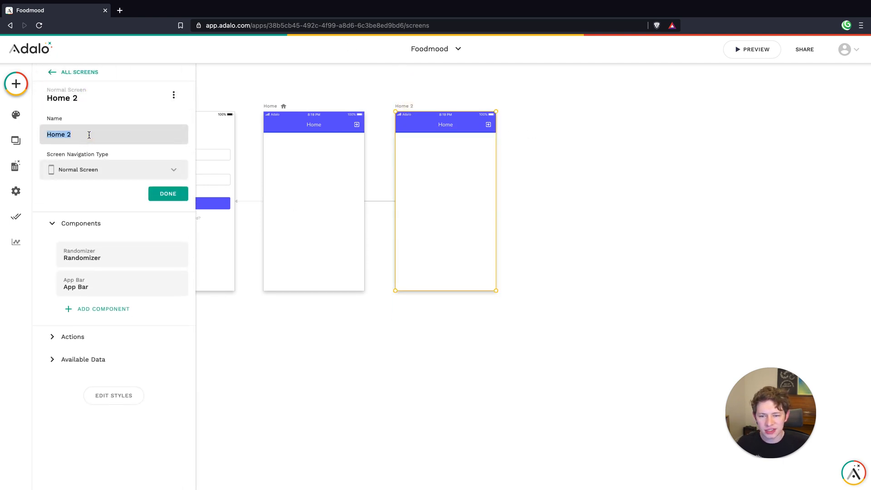
{"action": "type", "text": "Connect"}
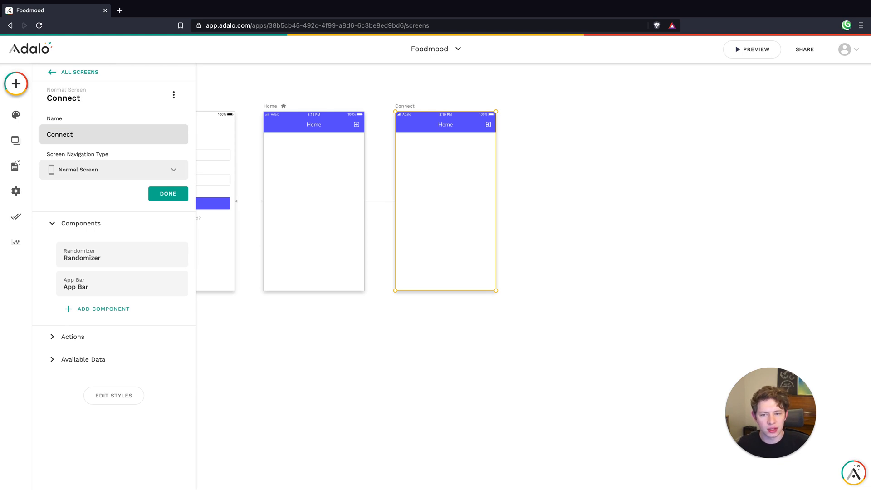
{"action": "left_click", "coordinate": [167, 193]}
Remove the Update action from the Connect screen's Randomizer and delete that Randomizer component
{"action": "left_click", "coordinate": [147, 157]}
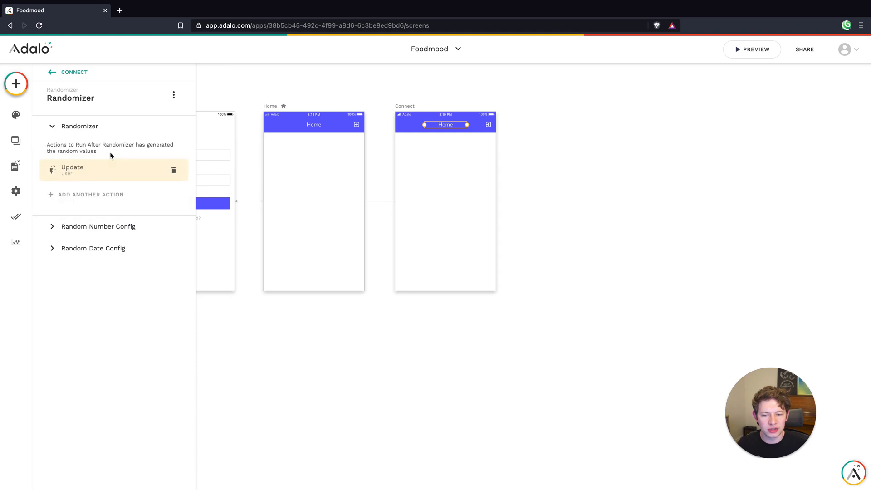
{"action": "left_click", "coordinate": [176, 168]}
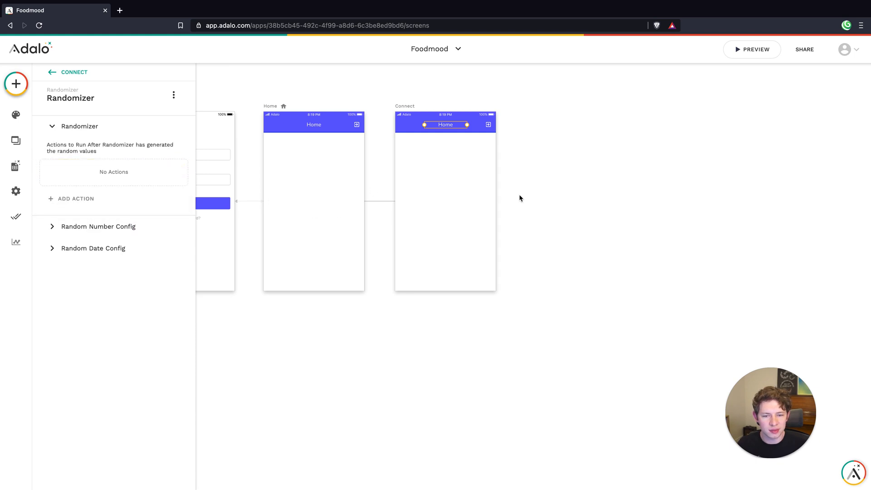
{"action": "left_click", "coordinate": [470, 188]}
{"action": "left_click", "coordinate": [440, 127]}
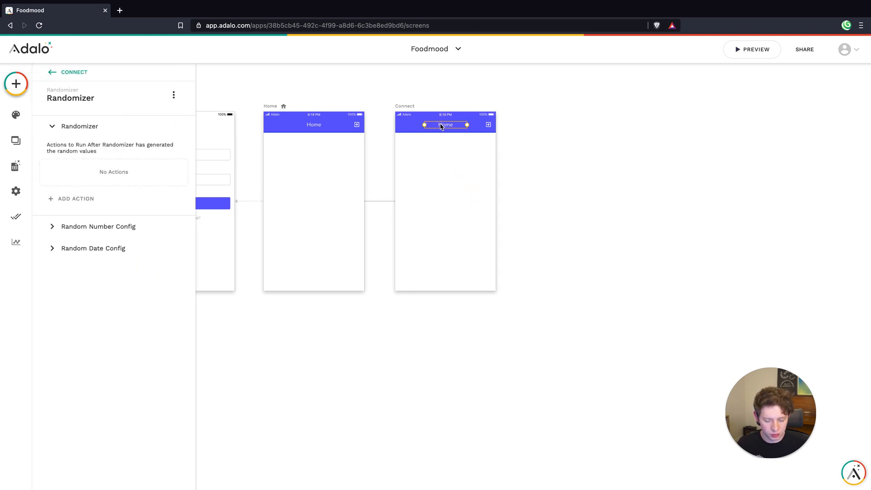
{"action": "left_click", "coordinate": [441, 151]}
{"action": "left_click", "coordinate": [441, 171]}
Disable Right Icon 1 in the Connect screen's app bar and enable its Left Icon as a back arrow
{"action": "left_click", "coordinate": [441, 129]}
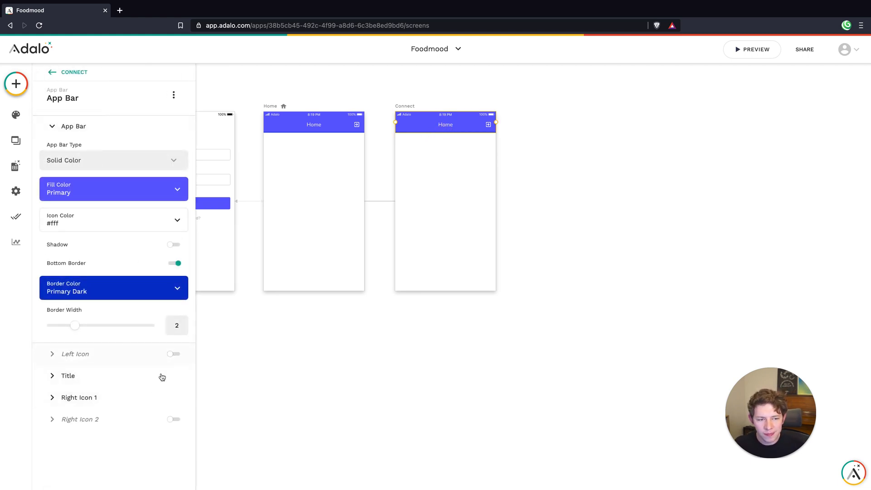
{"action": "left_click", "coordinate": [98, 397]}
{"action": "left_click", "coordinate": [172, 193]}
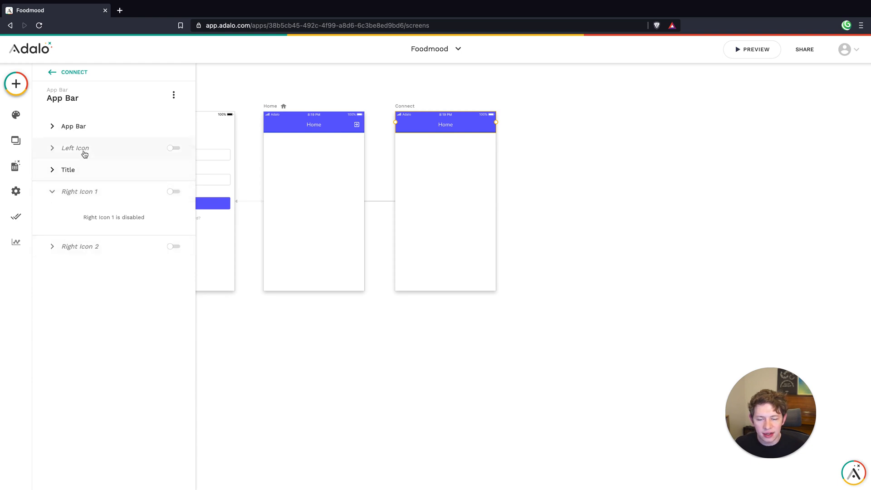
{"action": "left_click", "coordinate": [171, 148]}
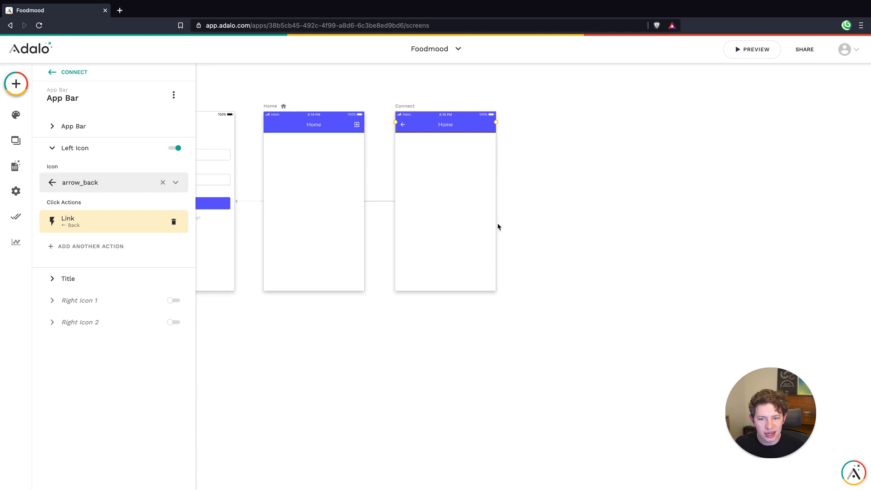
{"action": "left_click", "coordinate": [459, 160]}
Set the Connect screen's app bar title text to New Connection
{"action": "left_click", "coordinate": [456, 125]}
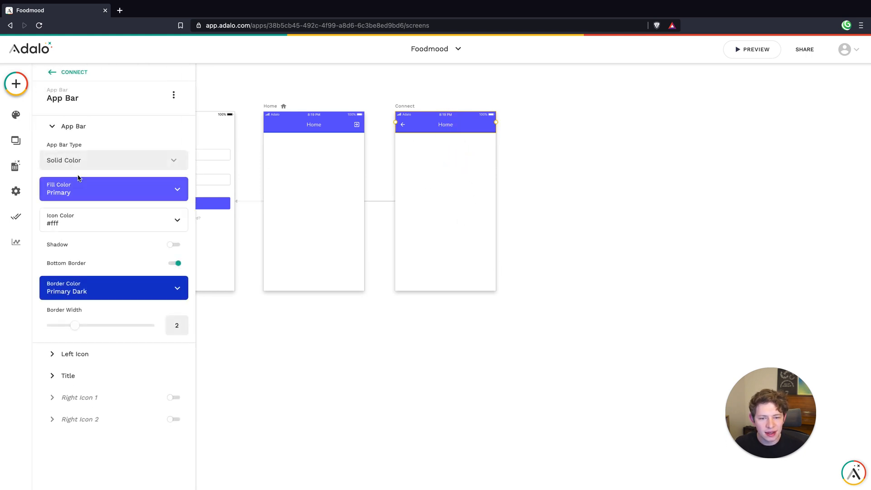
{"action": "left_click", "coordinate": [92, 382]}
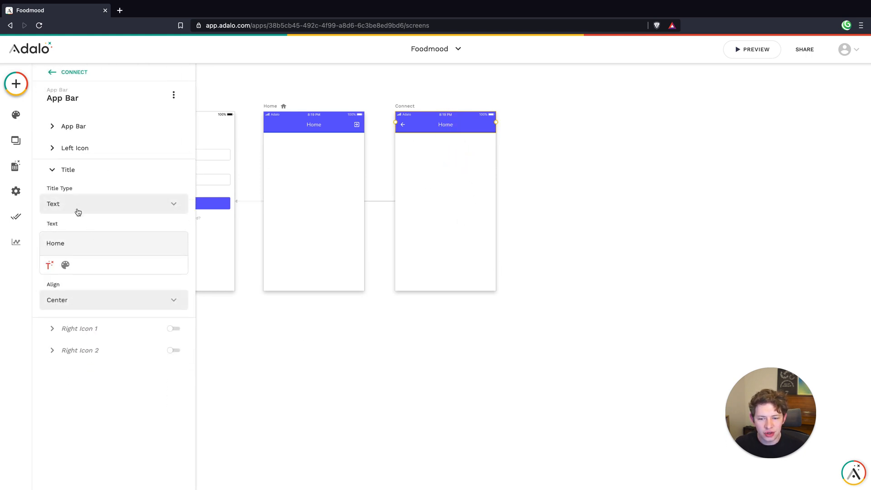
{"action": "double_click", "coordinate": [71, 243]}
{"action": "type", "text": "New Connectiuon"}
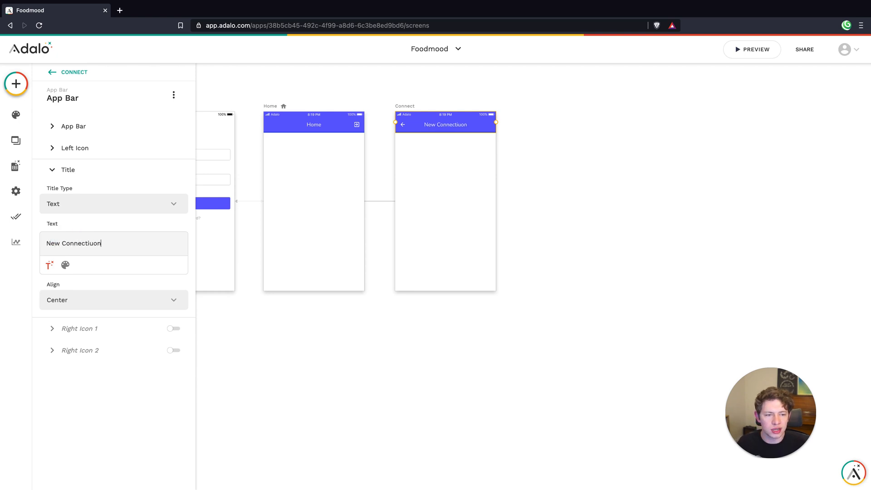
{"action": "key", "text": "BackSpace"}
{"action": "key", "text": "BackSpace"}
{"action": "key", "text": "BackSpace"}
{"action": "type", "text": "on"}
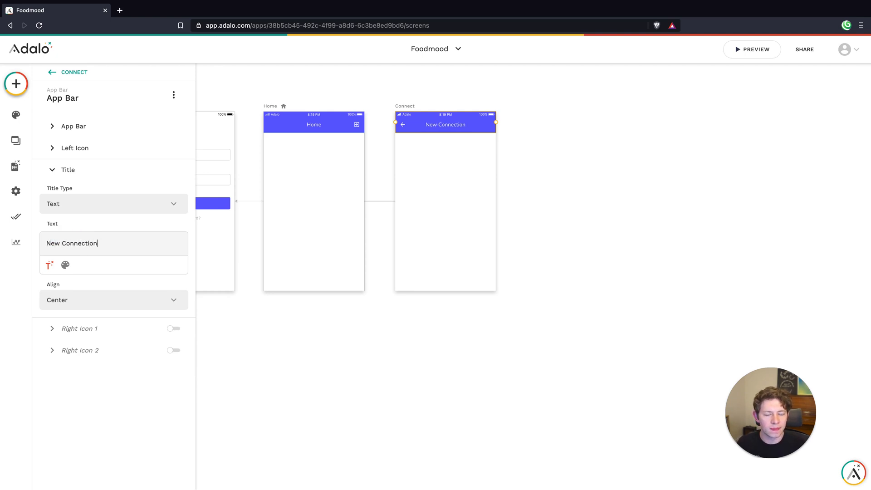
{"action": "left_click", "coordinate": [435, 220]}
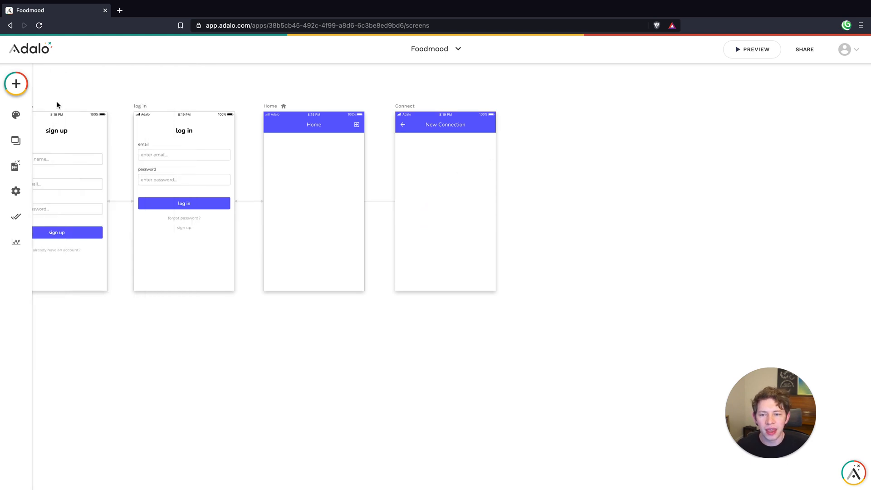
Add a Simple List component to the middle of the Connect screen
{"action": "left_click", "coordinate": [445, 185]}
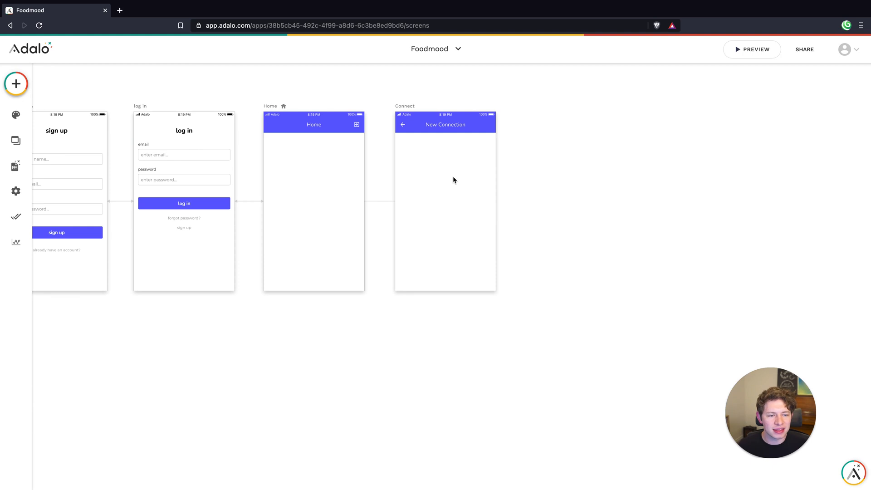
{"action": "scroll", "coordinate": [452, 181], "scroll_direction": "up", "scroll_amount": 3}
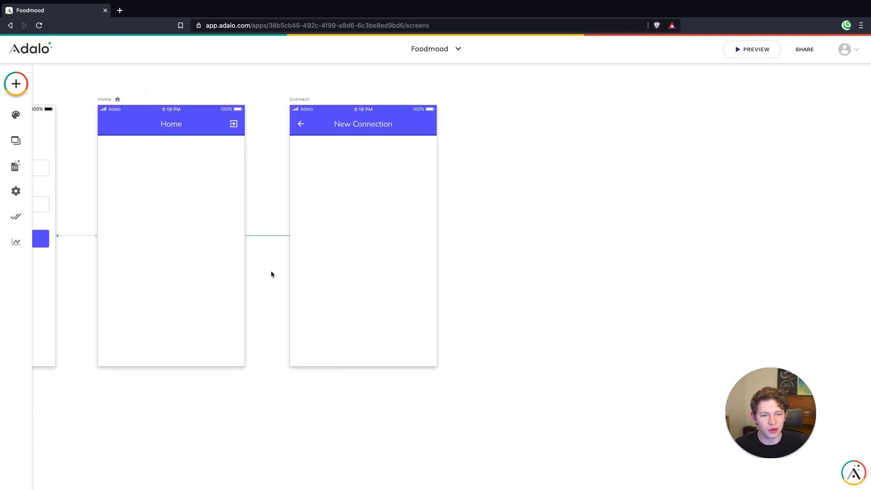
{"action": "left_click", "coordinate": [15, 86]}
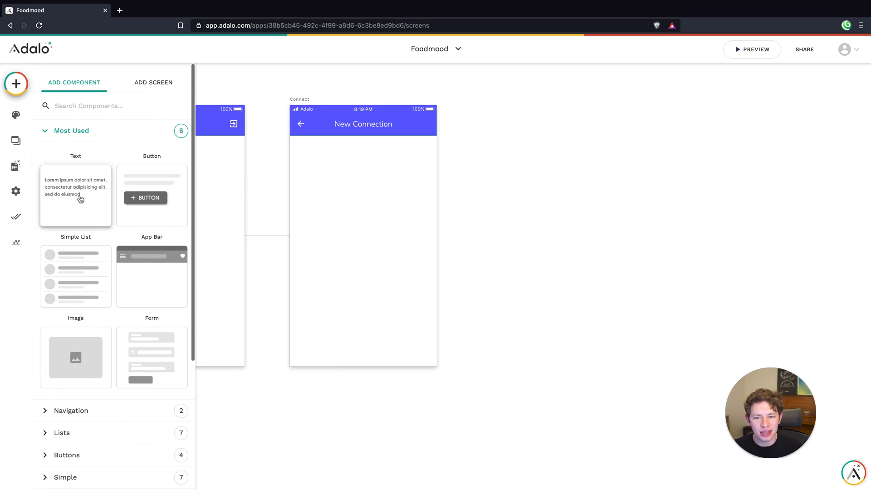
{"action": "left_click_drag", "start_coordinate": [101, 274], "coordinate": [366, 236]}
{"action": "left_click", "coordinate": [349, 379]}
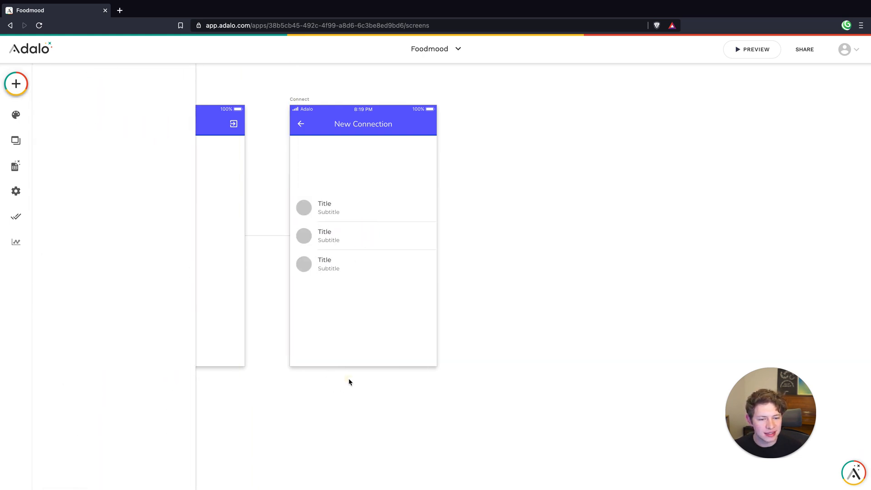
Make the Simple List a list of Users and set its divider to Full
{"action": "left_click", "coordinate": [364, 257]}
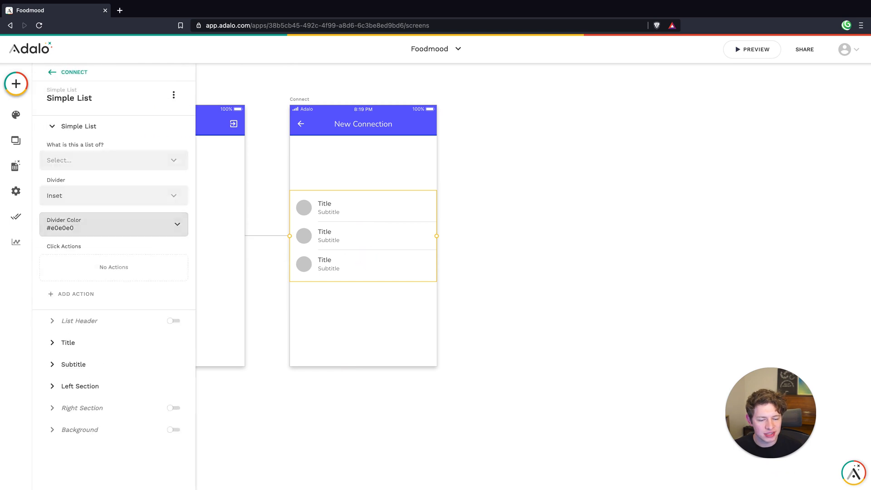
{"action": "left_click", "coordinate": [107, 164]}
{"action": "left_click", "coordinate": [76, 189]}
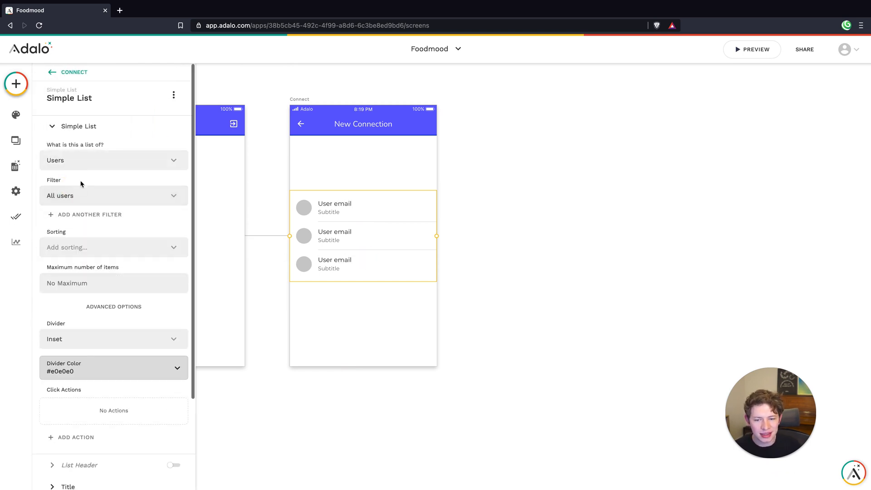
{"action": "scroll", "coordinate": [102, 229], "scroll_direction": "down", "scroll_amount": 3}
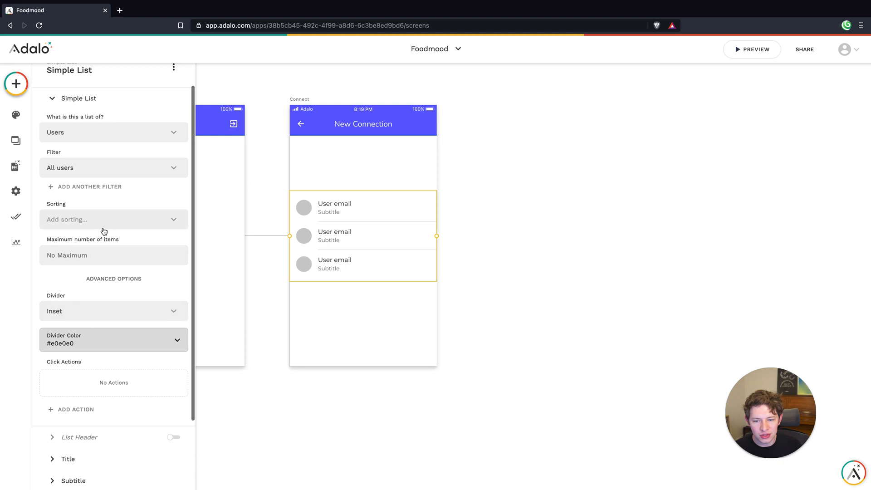
{"action": "left_click", "coordinate": [91, 259]}
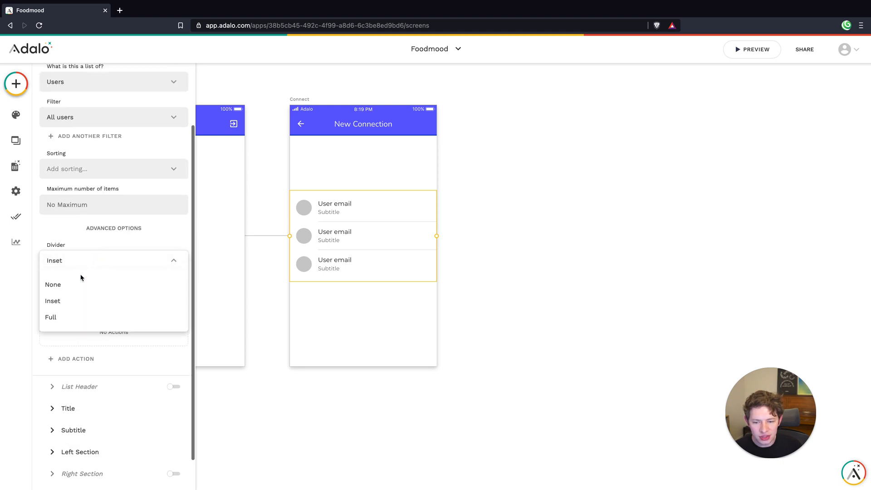
{"action": "left_click", "coordinate": [64, 318]}
Narrow the Simple List and adjust its edges to leave equal small margins on both sides of the Connect screen
{"action": "left_click_drag", "start_coordinate": [438, 237], "coordinate": [420, 236]}
{"action": "mouse_move", "coordinate": [352, 244]}
{"action": "left_mouse_down"}
{"action": "mouse_move", "coordinate": [368, 242]}
{"action": "mouse_move", "coordinate": [360, 238]}
{"action": "left_mouse_up"}
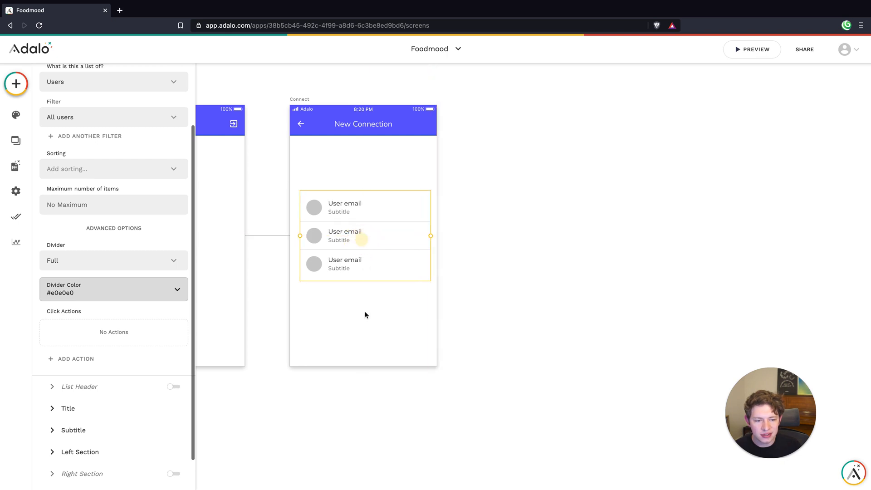
{"action": "left_click", "coordinate": [364, 238]}
{"action": "left_click_drag", "start_coordinate": [301, 236], "coordinate": [296, 236]}
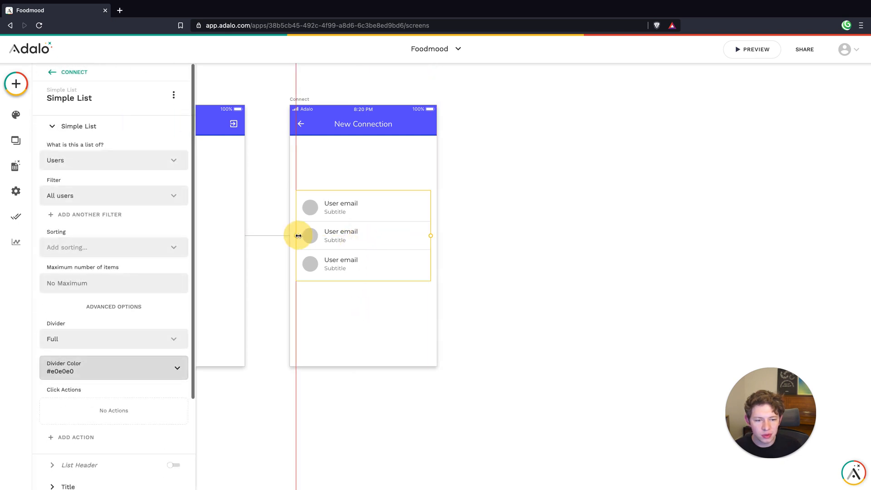
Enable the Simple List's background on the Connect screen and set its rounding to 10
{"action": "left_click", "coordinate": [352, 325]}
{"action": "left_click", "coordinate": [363, 233]}
{"action": "scroll", "coordinate": [90, 297], "scroll_direction": "down", "scroll_amount": 2}
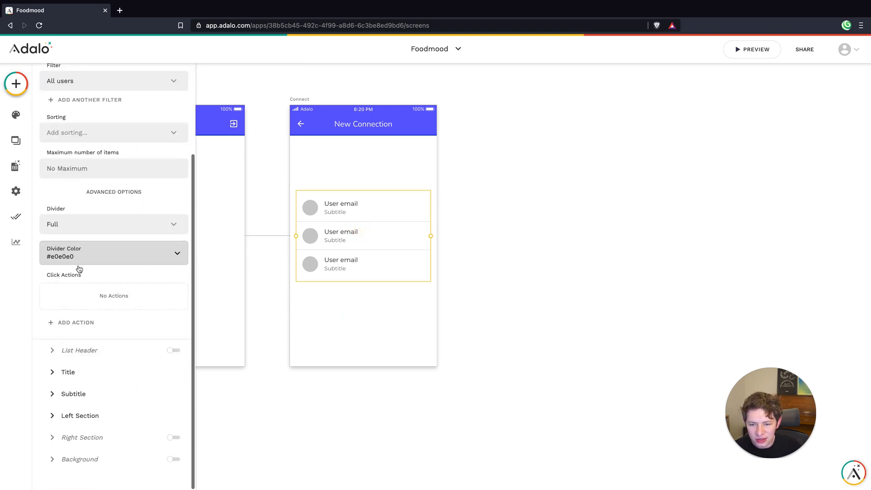
{"action": "left_click", "coordinate": [173, 460]}
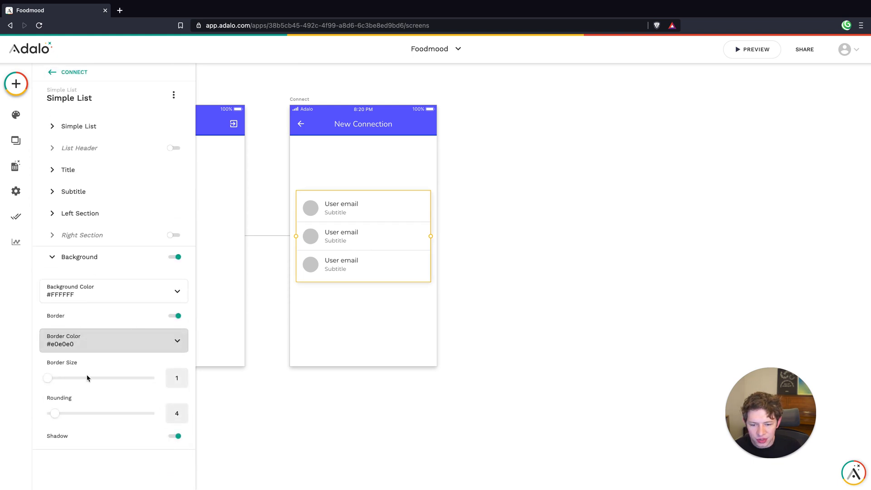
{"action": "double_click", "coordinate": [182, 409]}
{"action": "double_click", "coordinate": [183, 411]}
{"action": "double_click", "coordinate": [183, 411]}
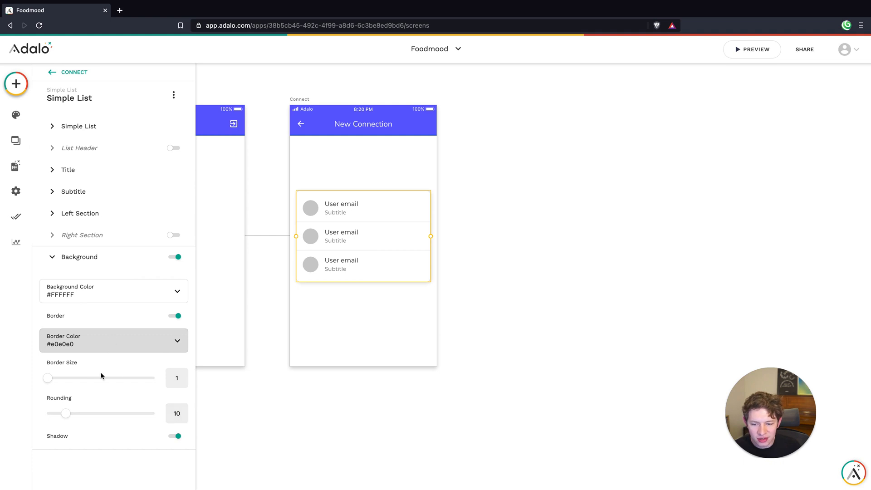
{"action": "left_click", "coordinate": [377, 312]}
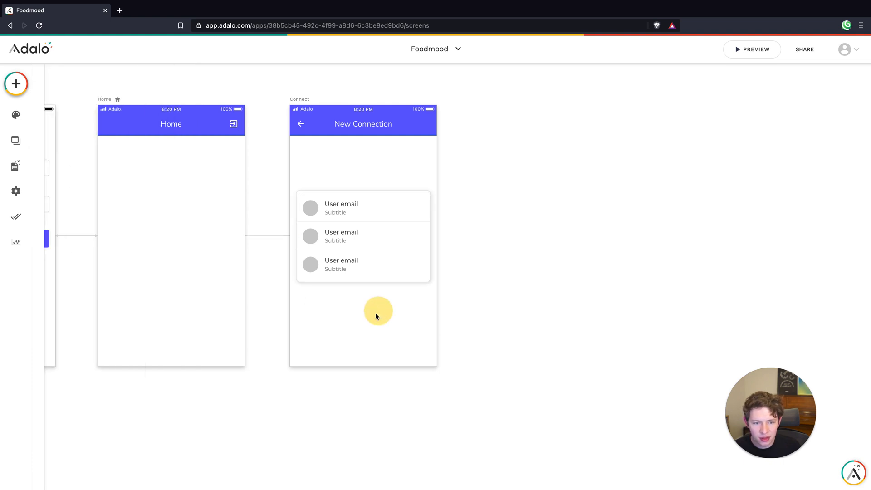
Turn off the shadow in the Simple List's background settings
{"action": "left_click", "coordinate": [356, 247]}
{"action": "scroll", "coordinate": [97, 397], "scroll_direction": "down", "scroll_amount": 3}
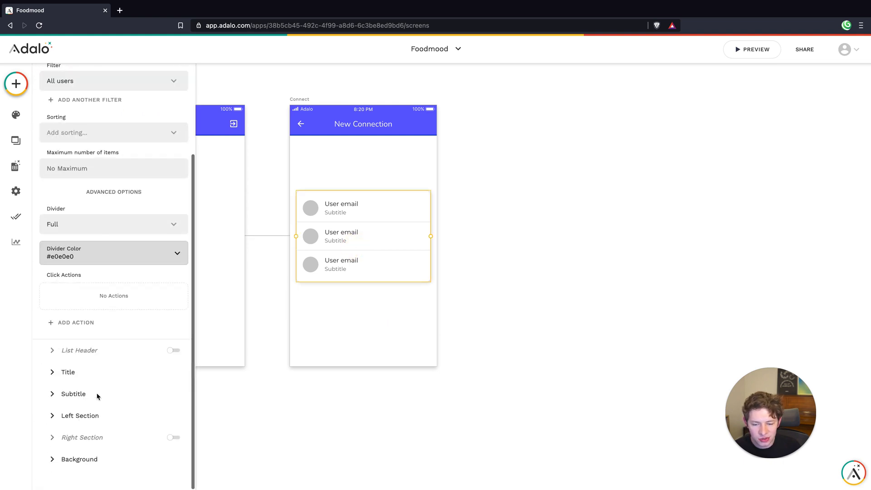
{"action": "left_click", "coordinate": [93, 457]}
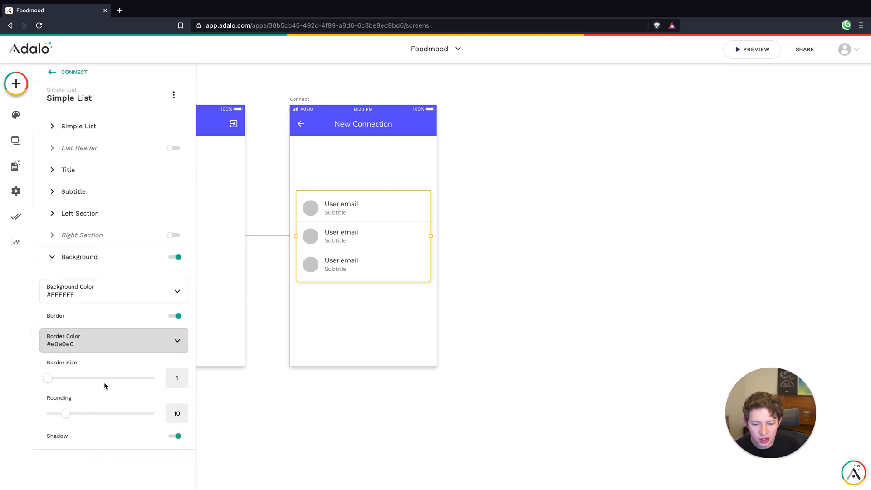
{"action": "left_click", "coordinate": [174, 436]}
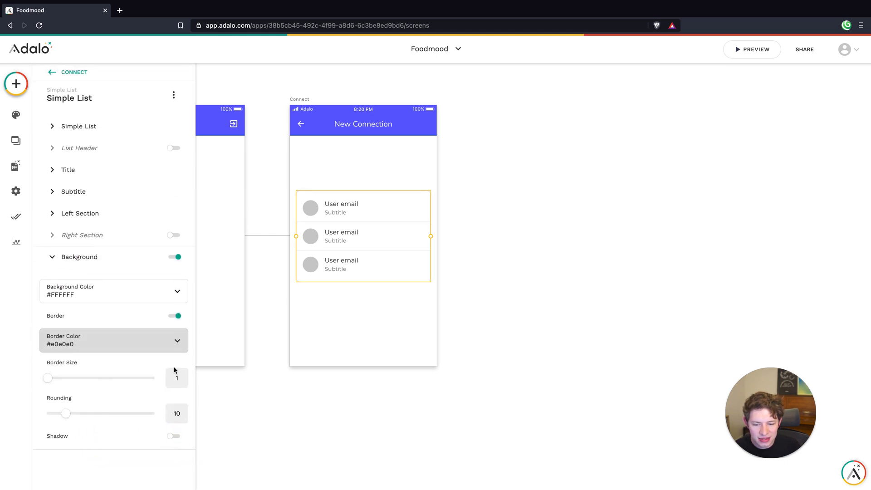
{"action": "left_click", "coordinate": [392, 342]}
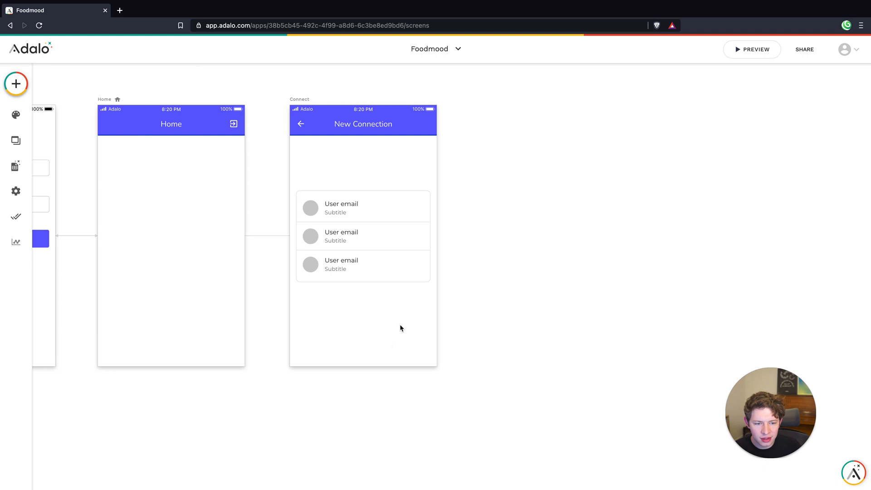
Enable the Simple List's right section, keeping the add icon
{"action": "left_click", "coordinate": [390, 250]}
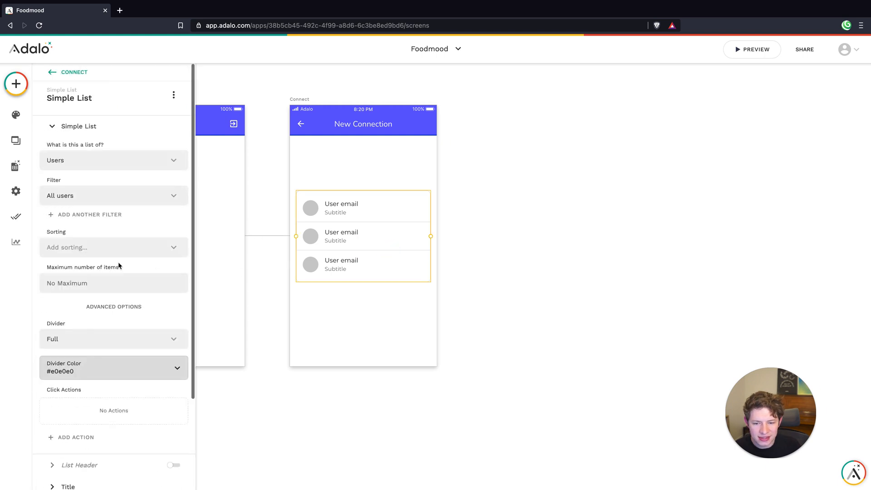
{"action": "scroll", "coordinate": [117, 272], "scroll_direction": "down", "scroll_amount": 3}
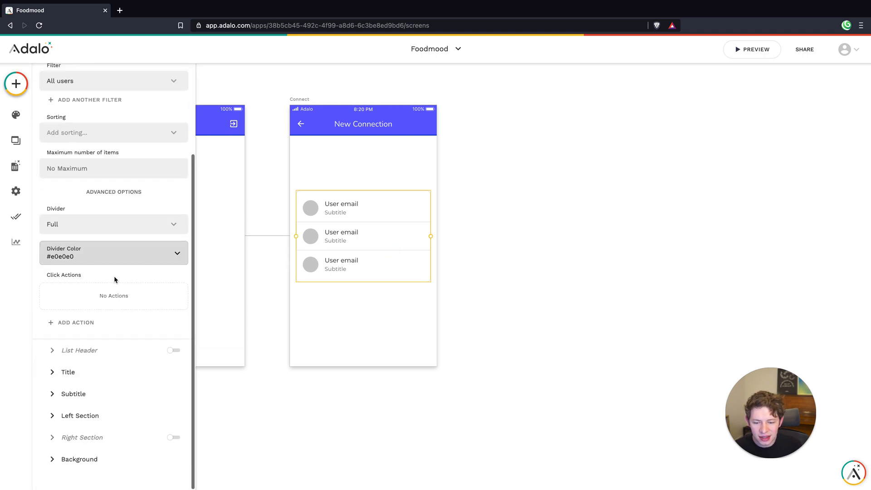
{"action": "left_click", "coordinate": [113, 437]}
{"action": "left_click", "coordinate": [173, 235]}
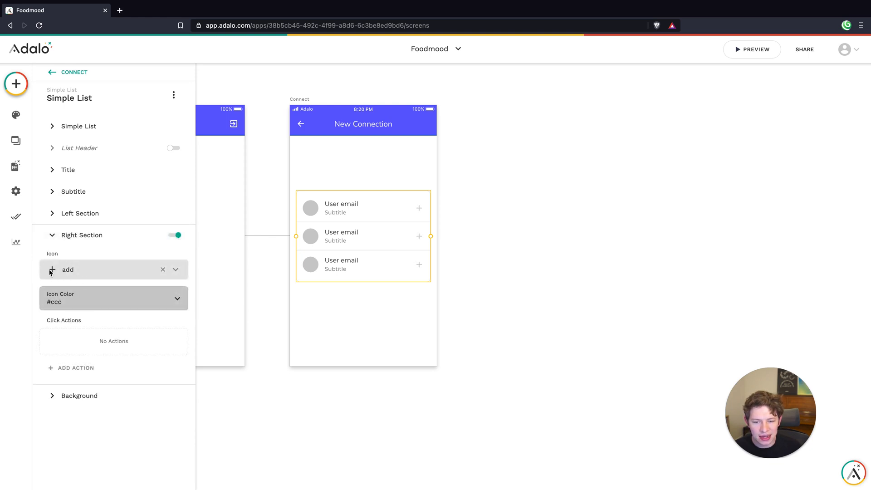
Set the color of the add icon in the Simple List's right section to #212121
{"action": "left_click", "coordinate": [101, 302]}
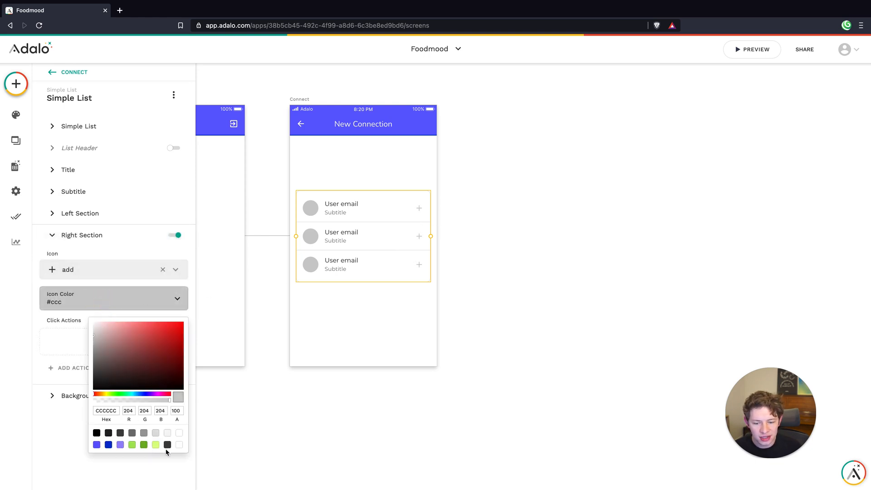
{"action": "left_click", "coordinate": [156, 433]}
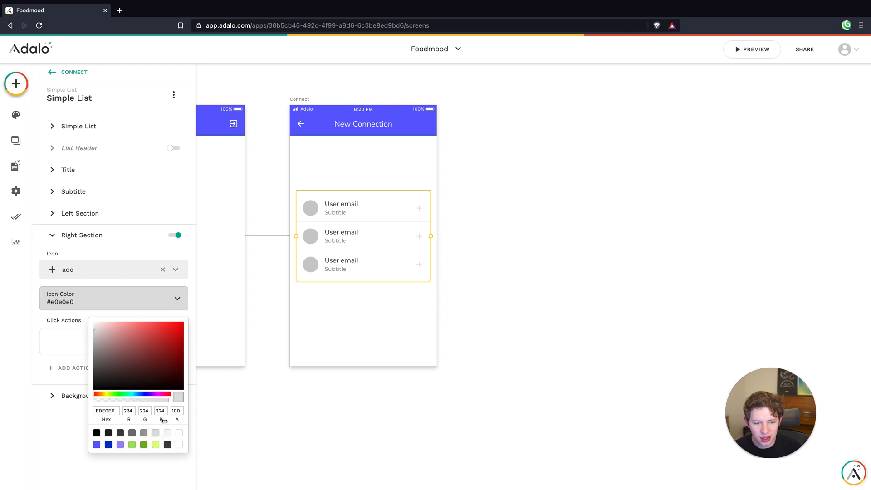
{"action": "left_click", "coordinate": [109, 433]}
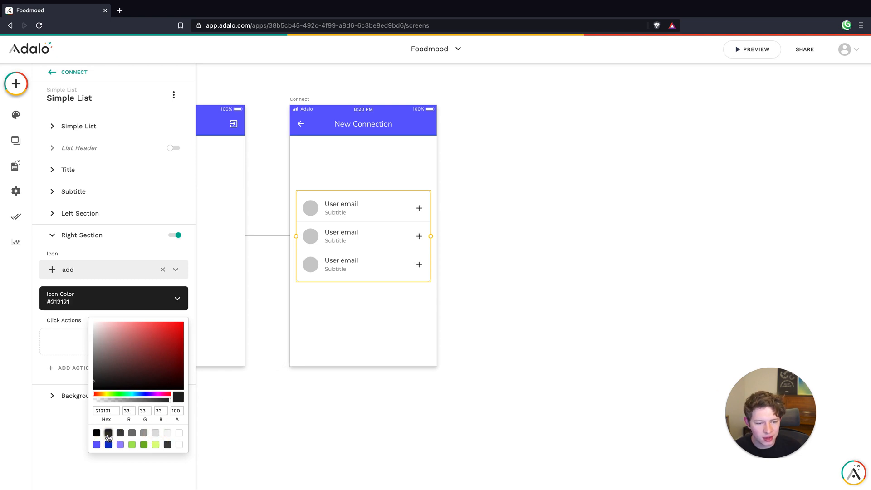
{"action": "left_click", "coordinate": [388, 311]}
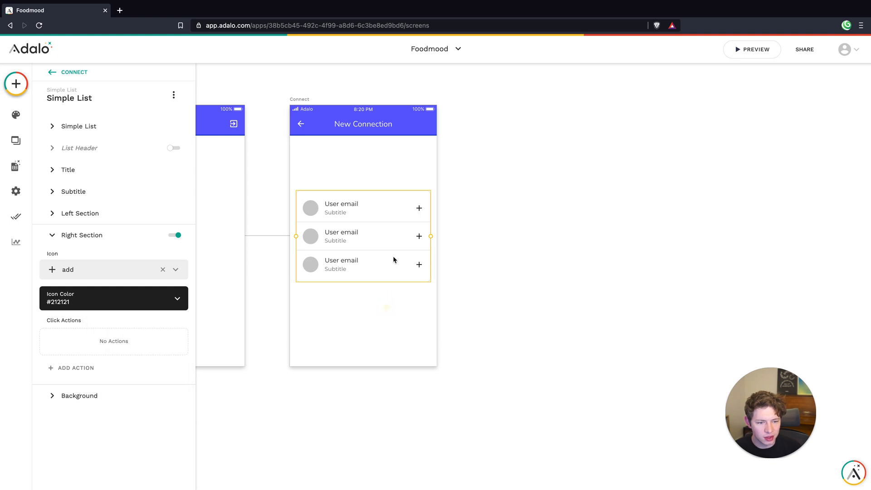
{"action": "left_click", "coordinate": [367, 314]}
Add a click action to the Simple List that updates the Current User, adding the Logged In User to its Connections
{"action": "left_click", "coordinate": [374, 238]}
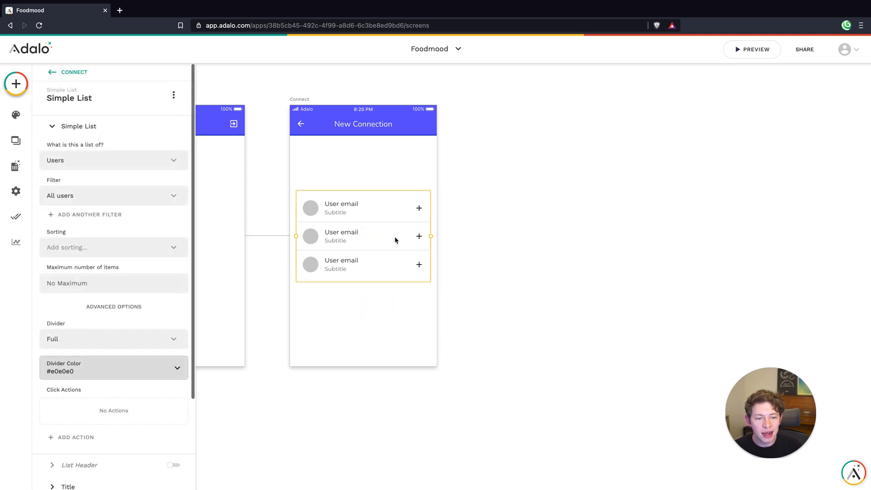
{"action": "scroll", "coordinate": [115, 363], "scroll_direction": "down", "scroll_amount": 2}
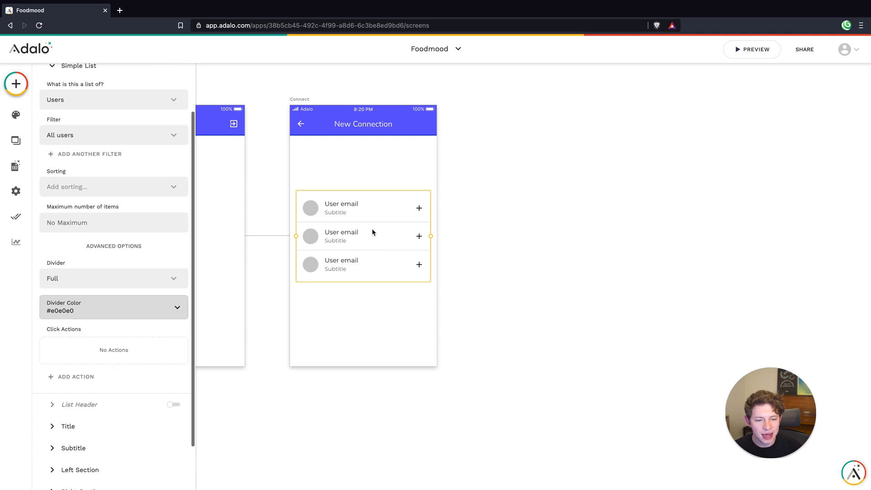
{"action": "left_click", "coordinate": [67, 377]}
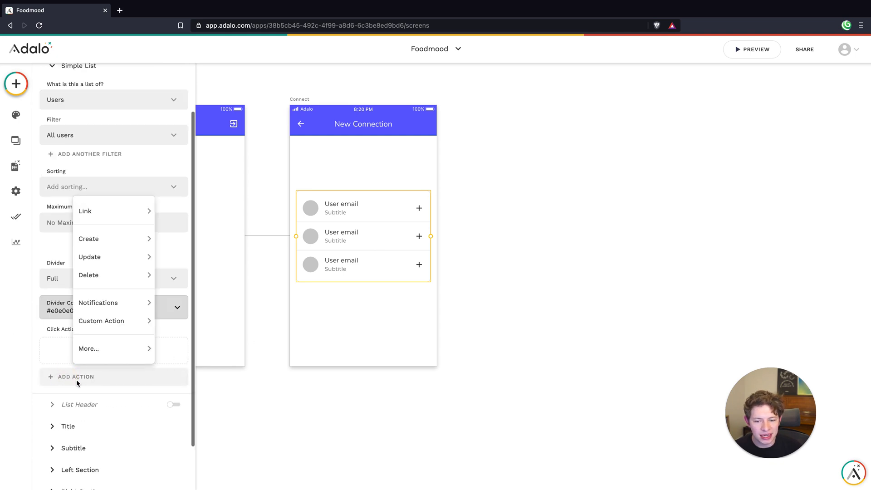
{"action": "mouse_move", "coordinate": [99, 258]}
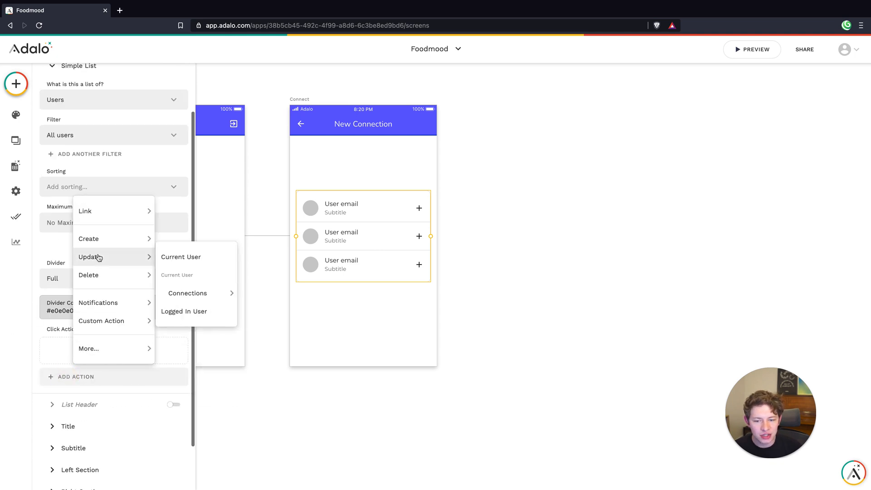
{"action": "left_click", "coordinate": [182, 256]}
{"action": "scroll", "coordinate": [132, 317], "scroll_direction": "down", "scroll_amount": 5}
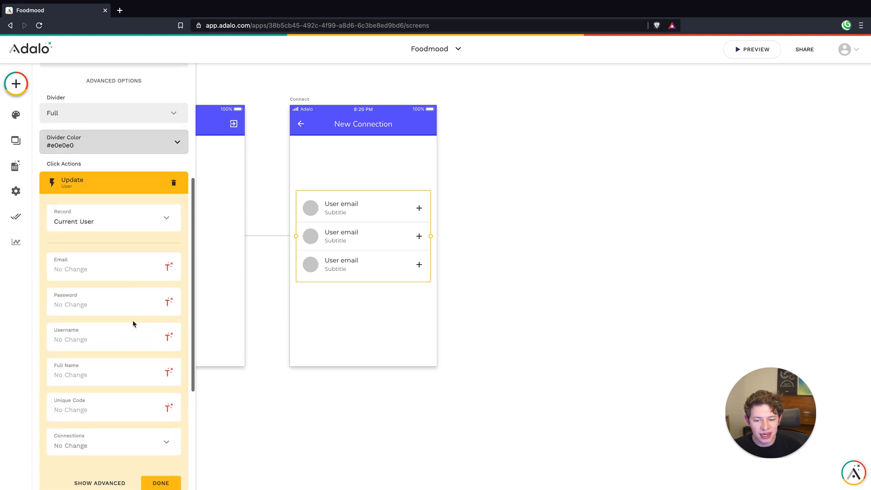
{"action": "left_click", "coordinate": [91, 366]}
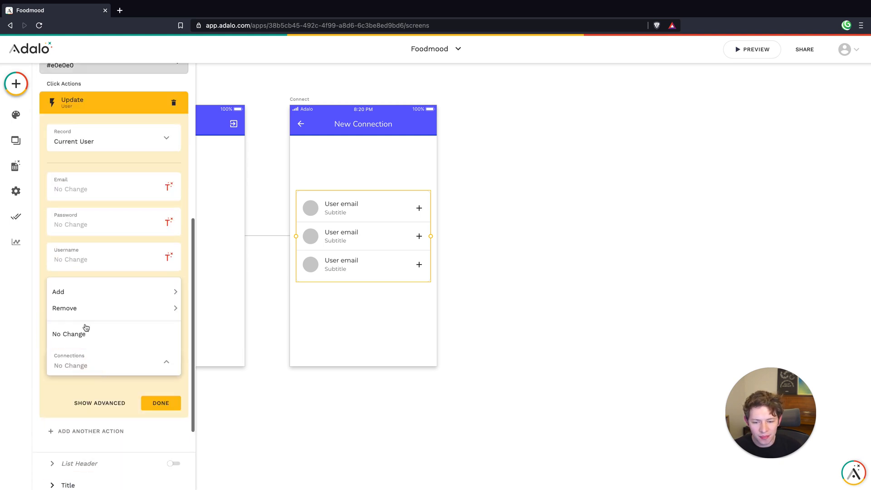
{"action": "mouse_move", "coordinate": [86, 290]}
{"action": "left_click", "coordinate": [205, 309]}
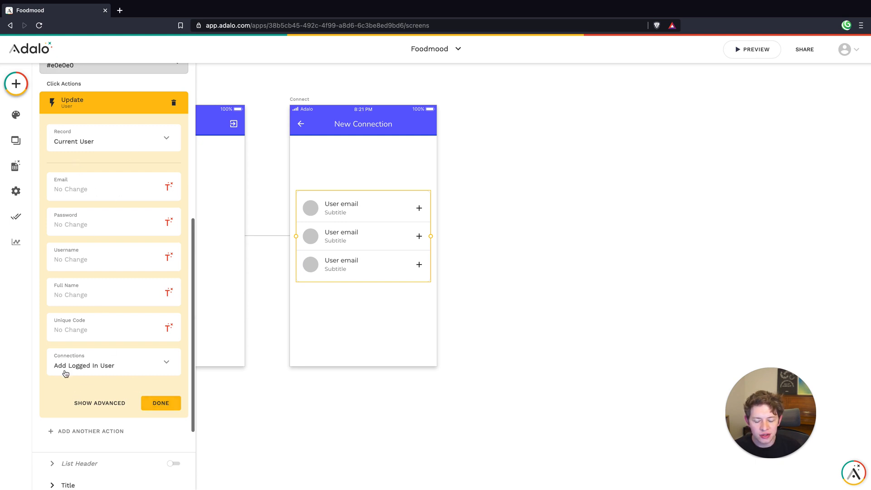
{"action": "left_click", "coordinate": [160, 402]}
Add a second click action to the Simple List that updates the Logged In User, adding the Current User to its Connections
{"action": "left_click", "coordinate": [101, 320]}
{"action": "mouse_move", "coordinate": [101, 290]}
{"action": "mouse_move", "coordinate": [101, 198]}
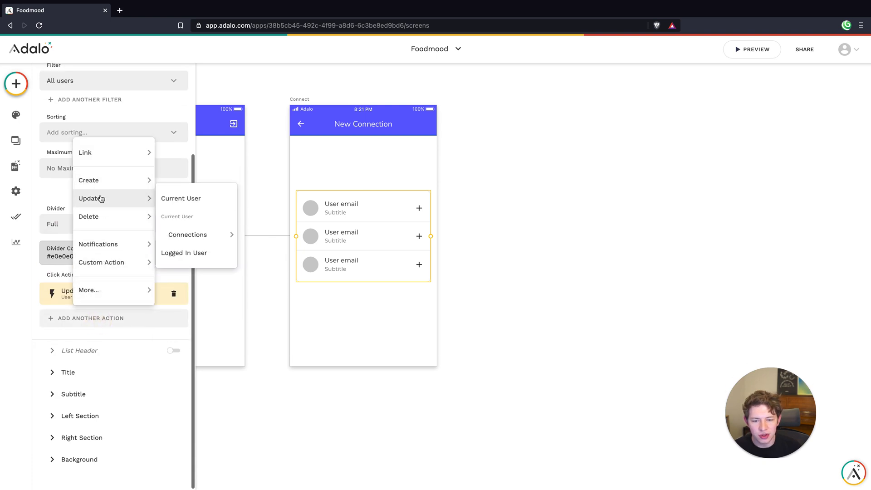
{"action": "left_click", "coordinate": [194, 252]}
{"action": "scroll", "coordinate": [136, 318], "scroll_direction": "down", "scroll_amount": 5}
{"action": "left_click", "coordinate": [110, 382]}
{"action": "mouse_move", "coordinate": [81, 307]}
{"action": "left_click", "coordinate": [208, 308]}
{"action": "left_click", "coordinate": [161, 420]}
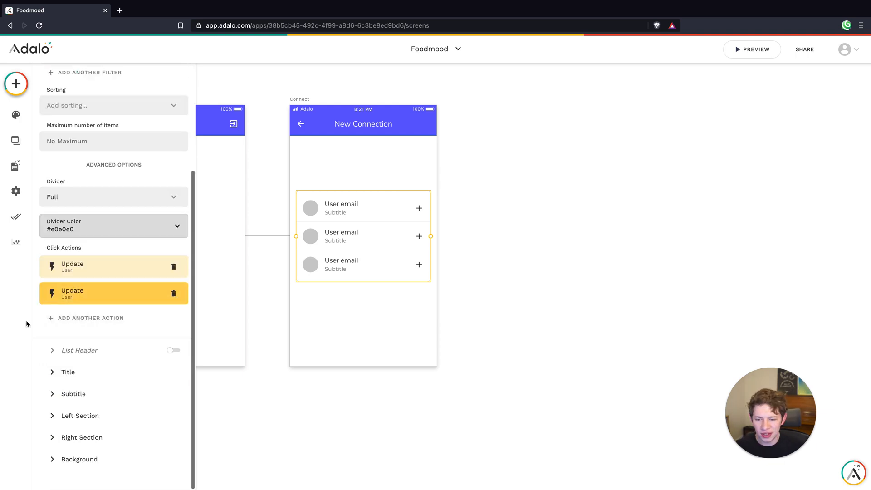
Change the add icon in the Simple List's right section to the gray color #757575
{"action": "left_click", "coordinate": [86, 437]}
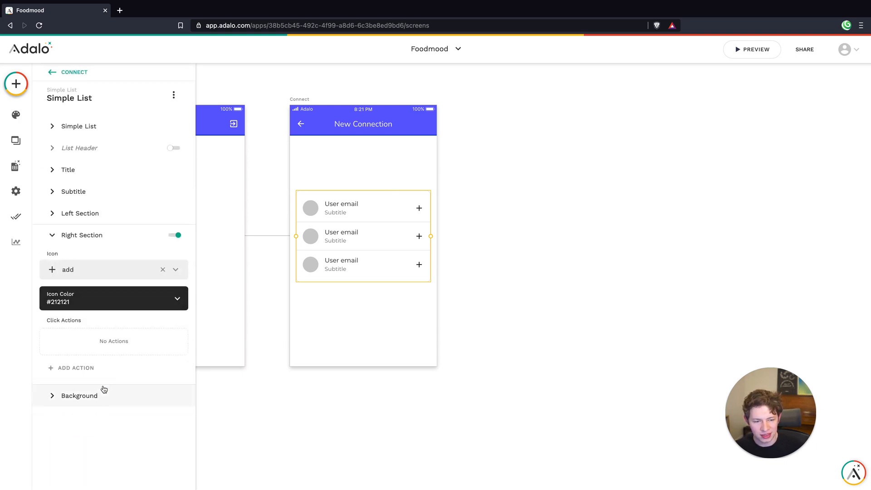
{"action": "left_click", "coordinate": [115, 303]}
{"action": "left_click", "coordinate": [132, 433]}
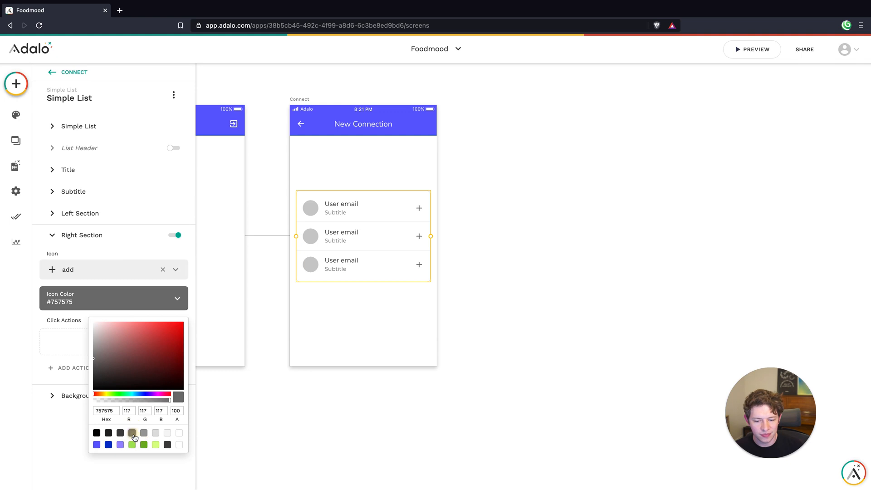
{"action": "left_click", "coordinate": [383, 332]}
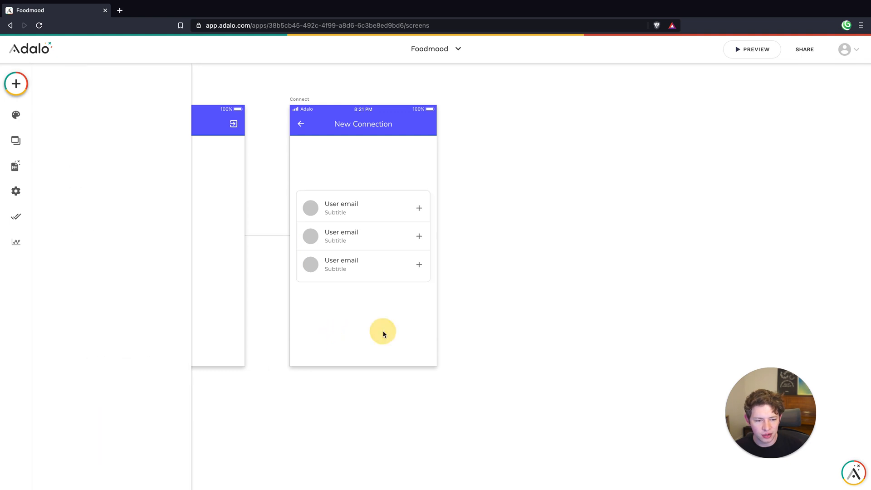
{"action": "left_click", "coordinate": [385, 254]}
{"action": "left_click", "coordinate": [375, 321]}
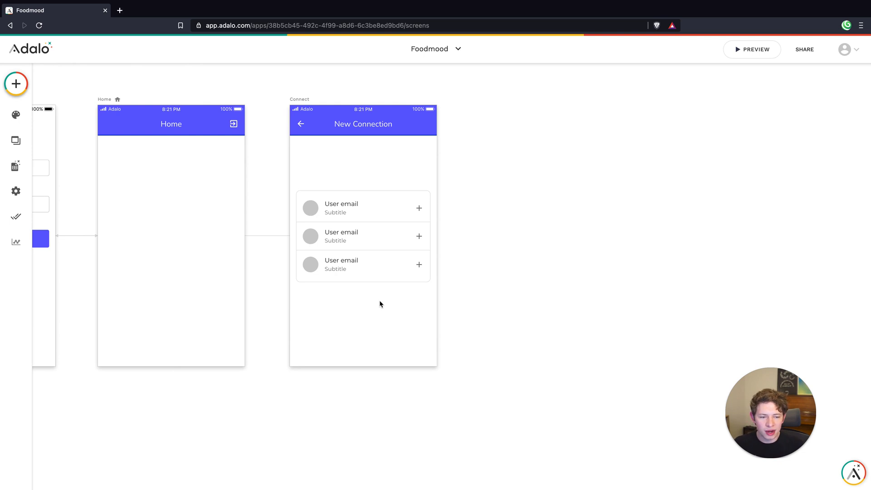
{"action": "left_click", "coordinate": [382, 265]}
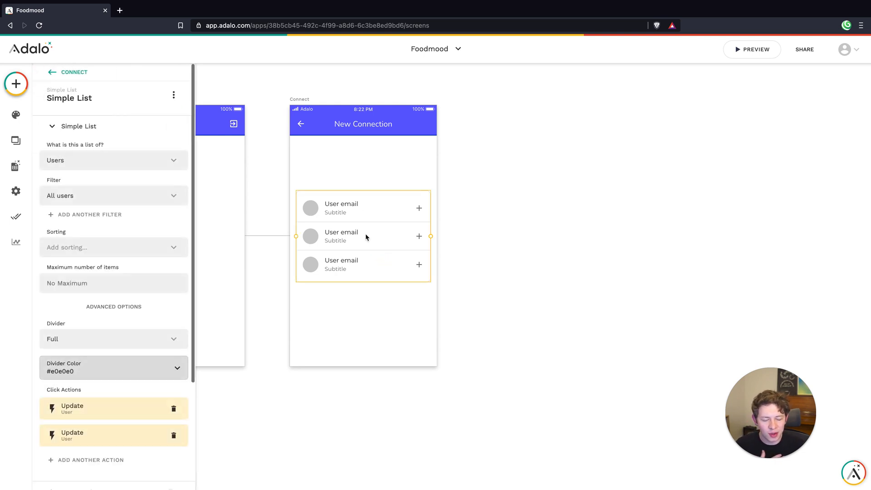
{"action": "left_click", "coordinate": [359, 334]}
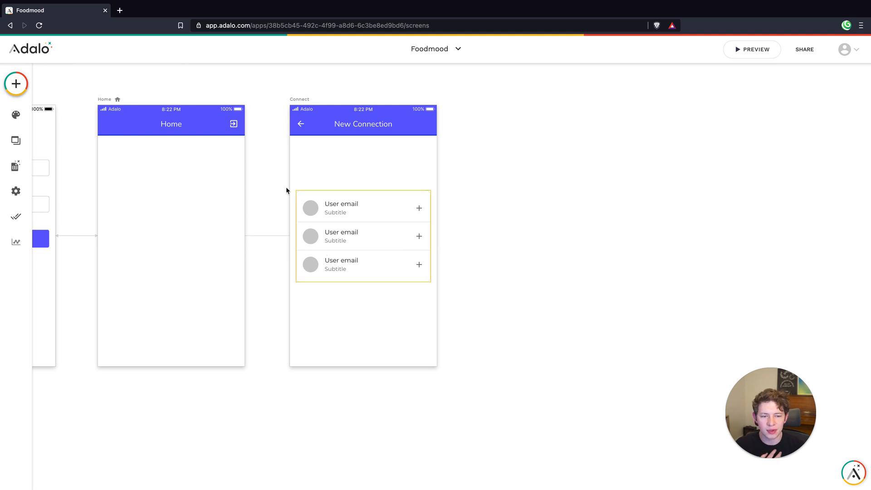
Add a text input field to the Connect screen between the app bar and the Simple List
{"action": "left_click", "coordinate": [18, 84]}
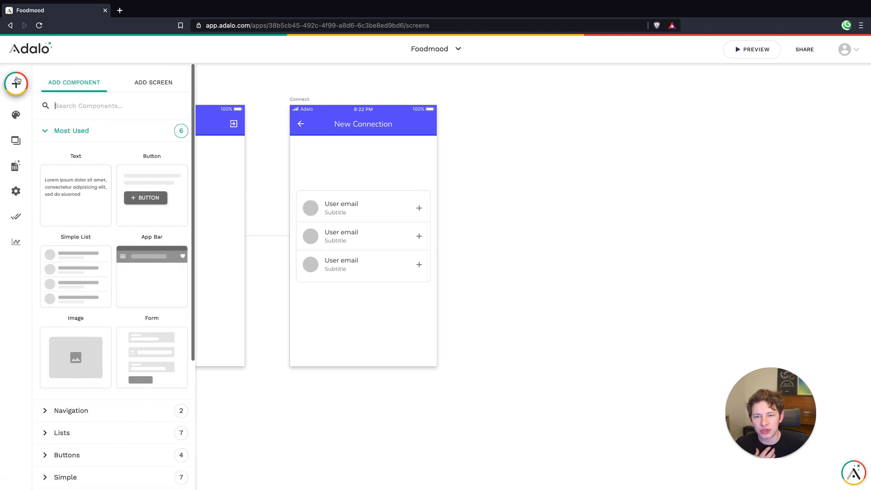
{"action": "scroll", "coordinate": [130, 190], "scroll_direction": "down", "scroll_amount": 4}
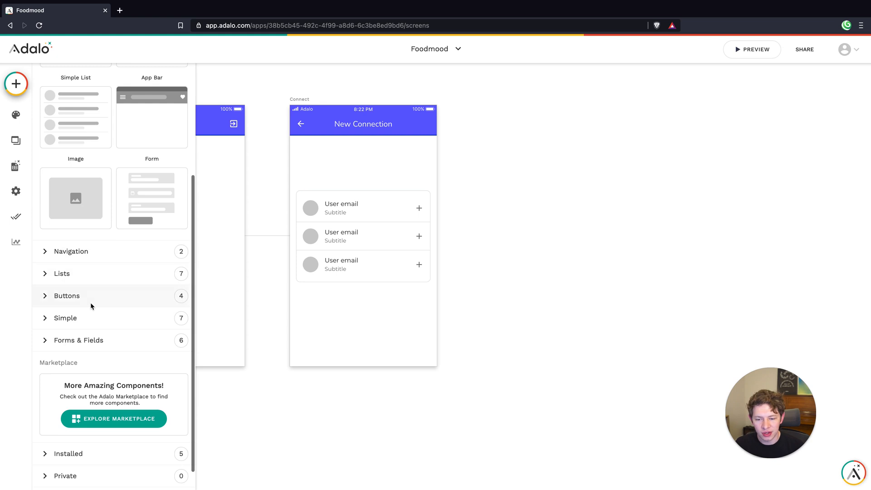
{"action": "left_click", "coordinate": [78, 341]}
{"action": "scroll", "coordinate": [119, 317], "scroll_direction": "down", "scroll_amount": 3}
{"action": "left_click_drag", "start_coordinate": [134, 307], "coordinate": [364, 167]}
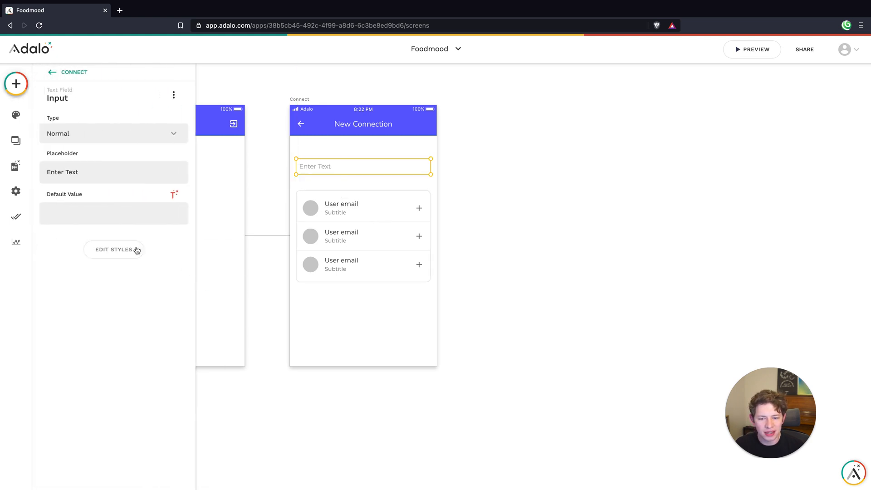
Set the text input's corner rounding to 10 in its styles
{"action": "left_click", "coordinate": [122, 248]}
{"action": "scroll", "coordinate": [145, 378], "scroll_direction": "down", "scroll_amount": 2}
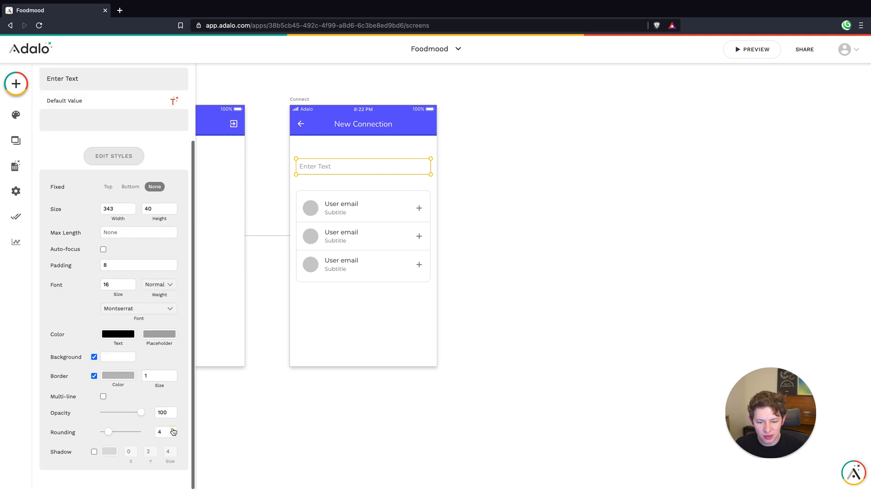
{"action": "left_click", "coordinate": [172, 430]}
{"action": "left_click", "coordinate": [97, 243]}
{"action": "scroll", "coordinate": [136, 351], "scroll_direction": "down", "scroll_amount": 2}
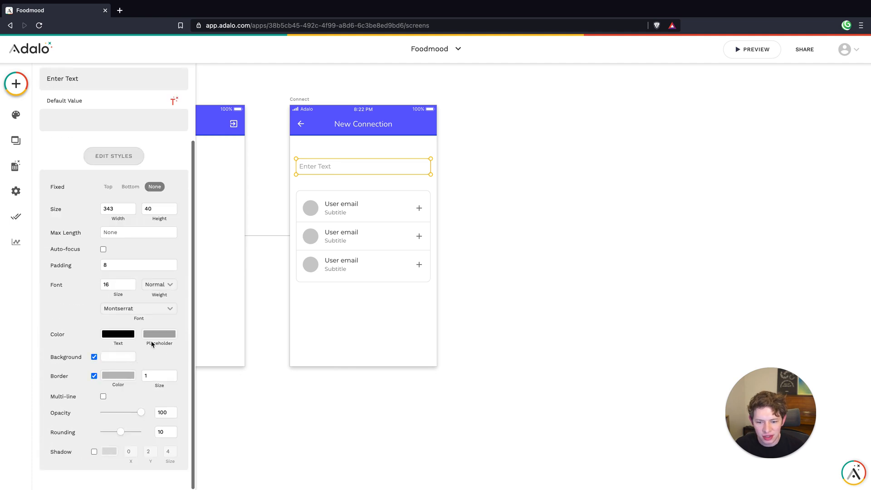
Set the text input's border color to the light gray #E0E0E0
{"action": "left_click", "coordinate": [110, 376]}
{"action": "left_click", "coordinate": [206, 467]}
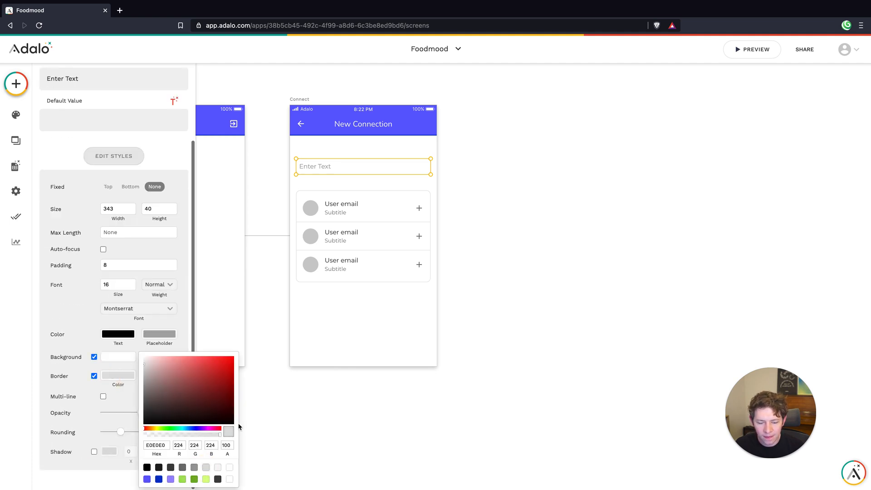
{"action": "left_click", "coordinate": [326, 336]}
Set the text input's placeholder to "enter code..." and its type to Number
{"action": "left_click", "coordinate": [346, 163]}
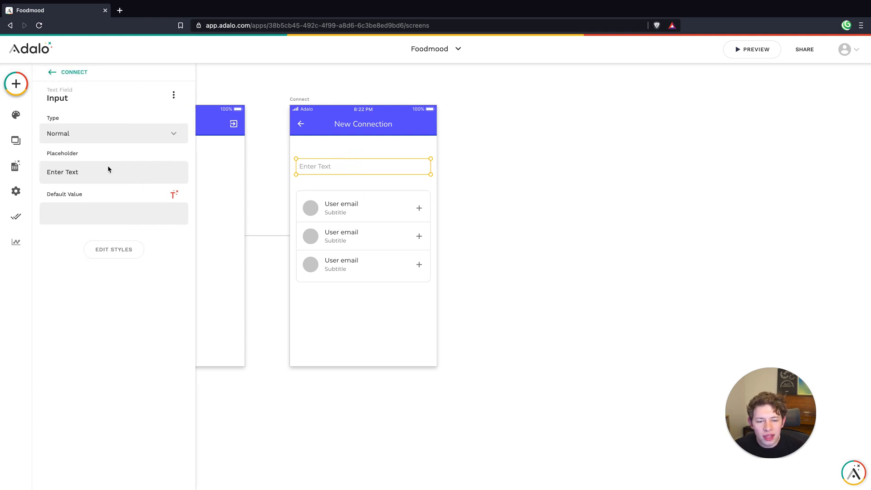
{"action": "triple_click", "coordinate": [84, 173]}
{"action": "type", "text": "e"}
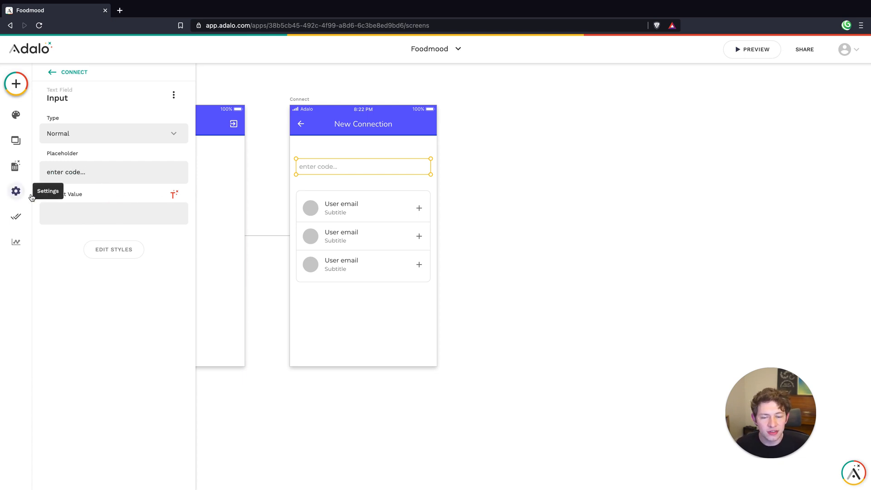
{"action": "left_click", "coordinate": [80, 135]}
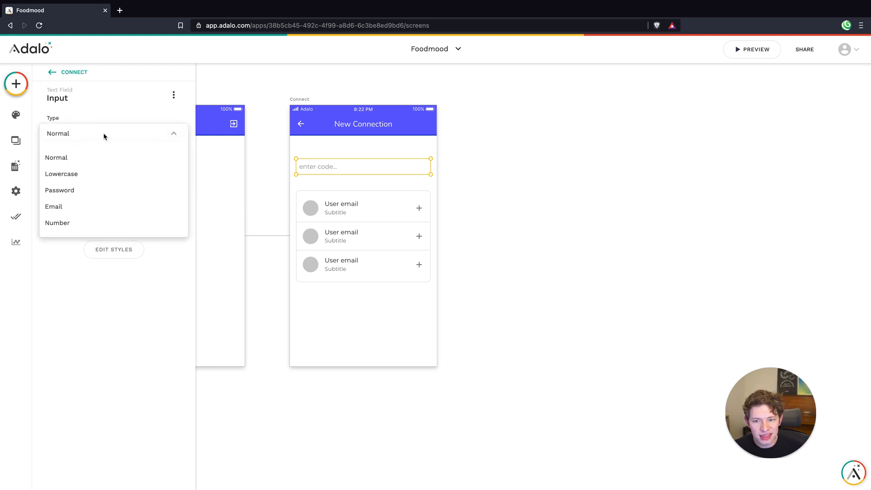
{"action": "left_click", "coordinate": [75, 228]}
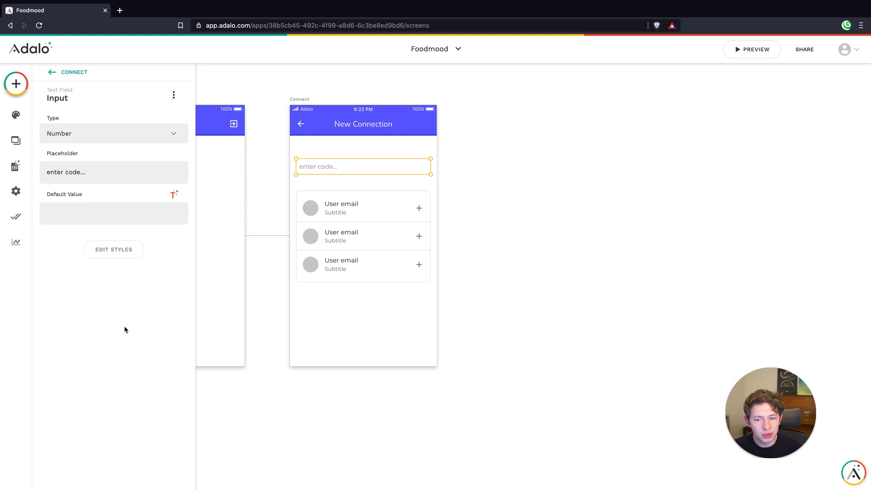
Move the Simple List on the Connect screen up so it sits just beneath the text input
{"action": "left_click", "coordinate": [346, 233]}
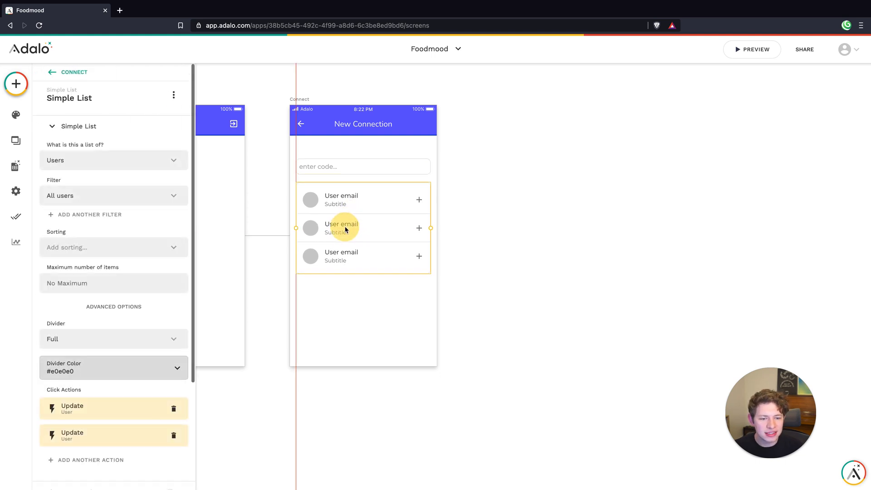
{"action": "left_click", "coordinate": [369, 310]}
Add a custom filter to the Simple List so that Unique Code is equal to the form input "Input"
{"action": "left_click", "coordinate": [379, 219]}
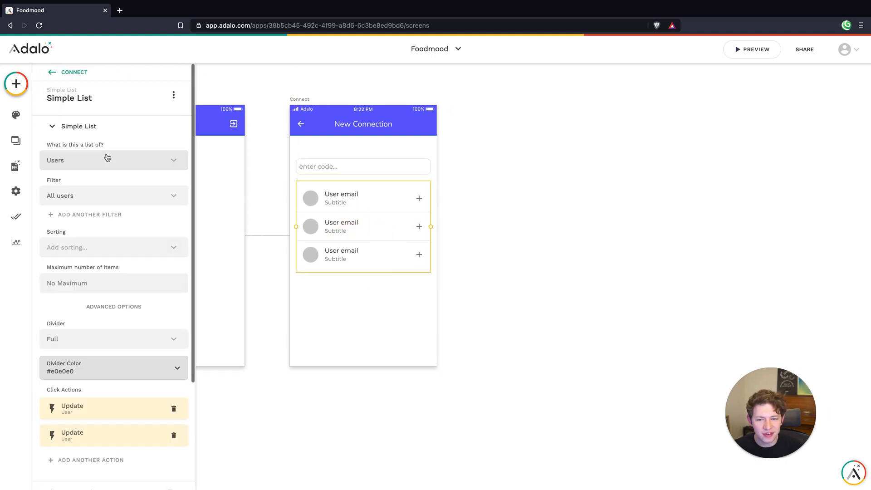
{"action": "left_click", "coordinate": [79, 197]}
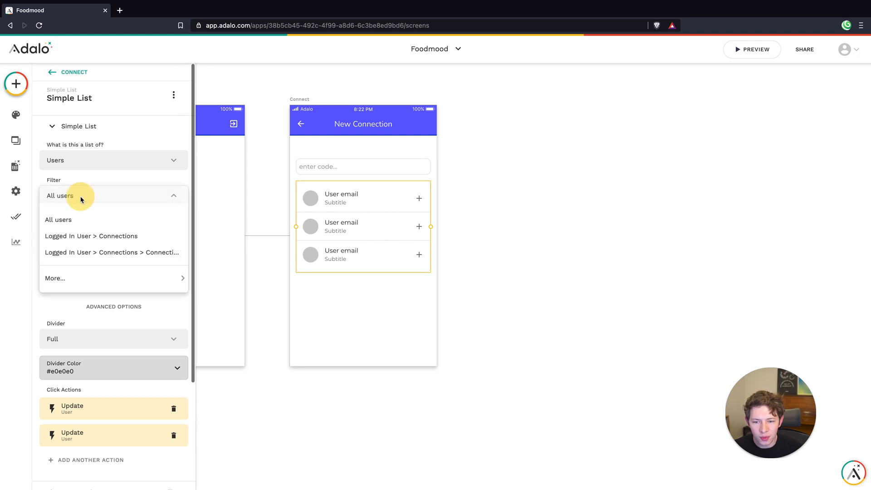
{"action": "left_click", "coordinate": [93, 218]}
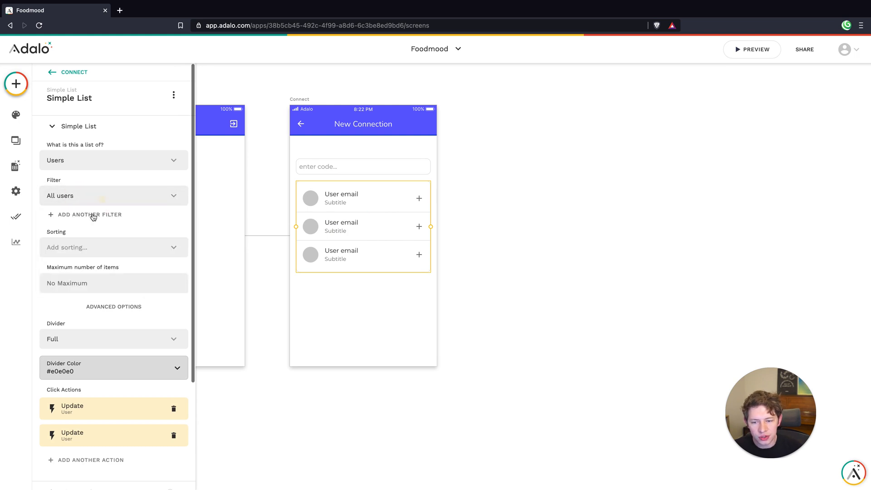
{"action": "left_click", "coordinate": [91, 214]}
{"action": "left_click", "coordinate": [81, 242]}
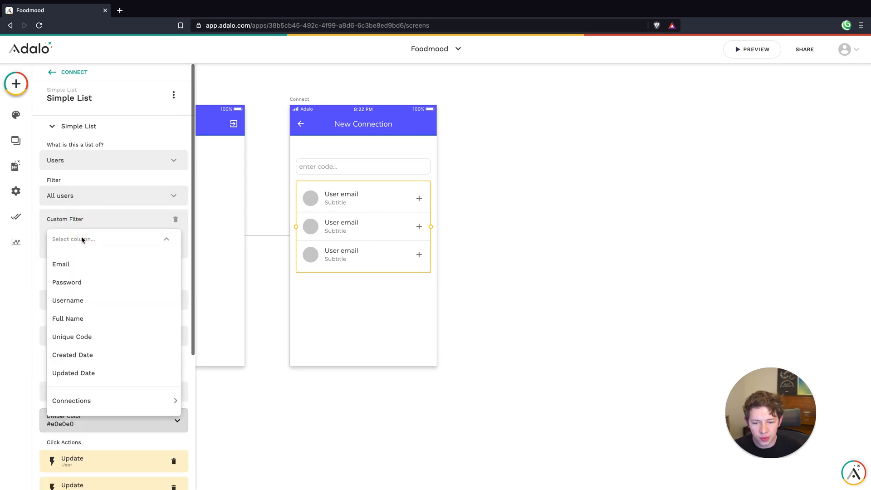
{"action": "left_click", "coordinate": [85, 337]}
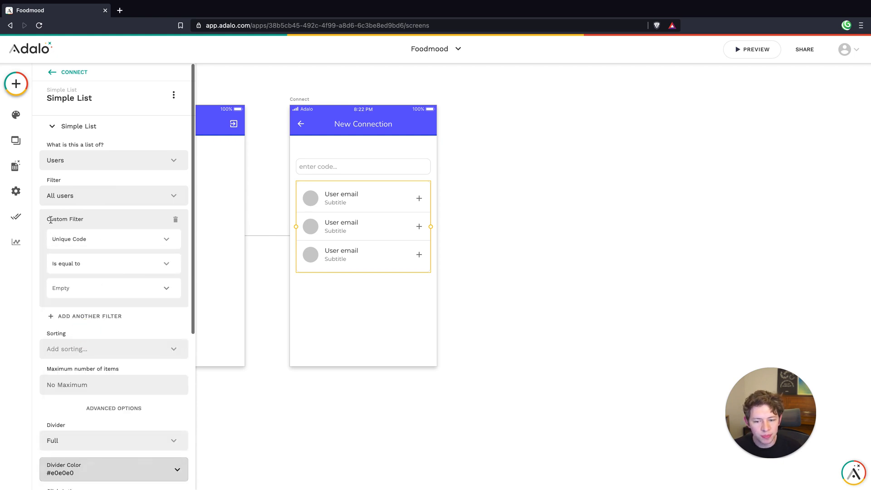
{"action": "left_click", "coordinate": [164, 294]}
{"action": "mouse_move", "coordinate": [175, 234]}
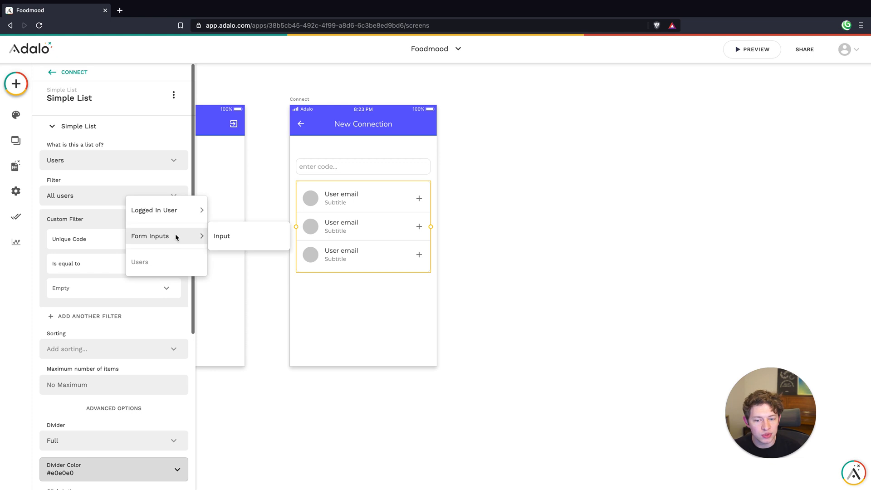
{"action": "left_click", "coordinate": [222, 237]}
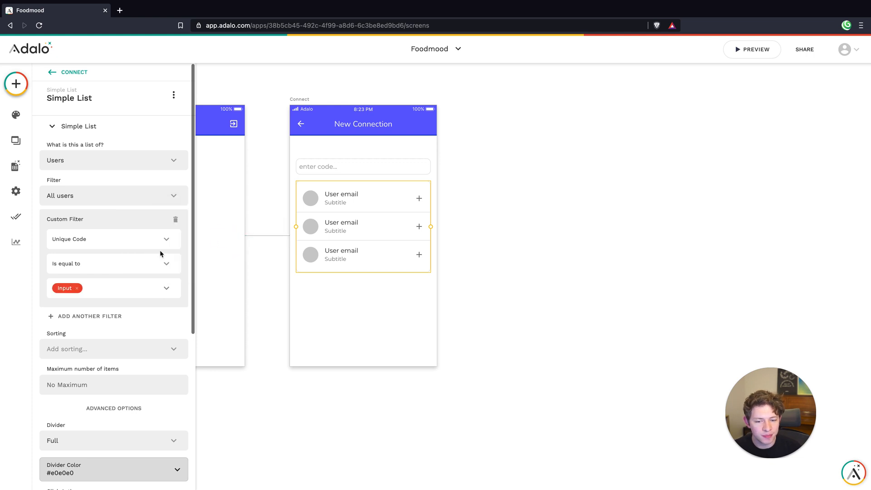
Turn off the Subtitle section of the Simple List on the Connect screen
{"action": "left_click", "coordinate": [356, 165]}
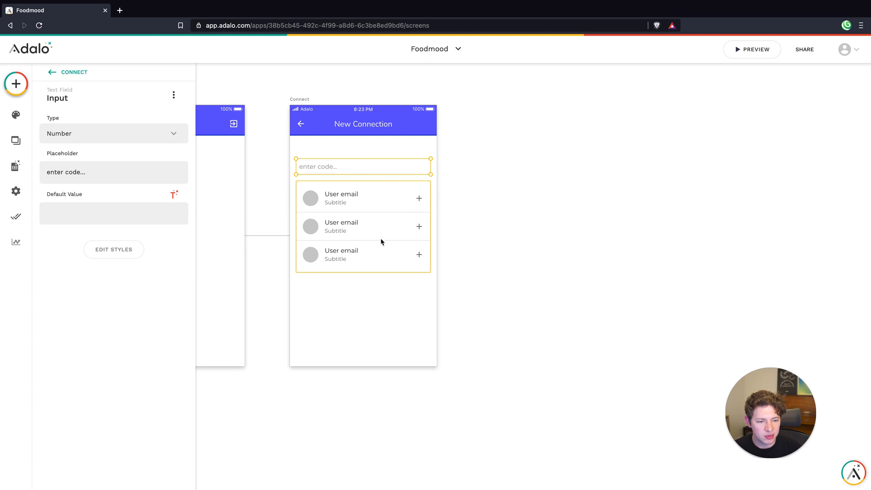
{"action": "left_click", "coordinate": [369, 218]}
{"action": "scroll", "coordinate": [107, 272], "scroll_direction": "down", "scroll_amount": 5}
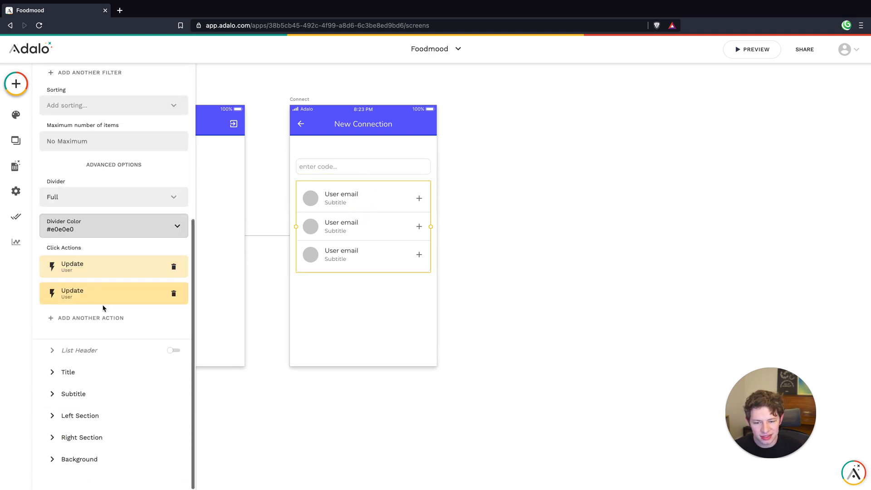
{"action": "left_click", "coordinate": [96, 395]}
{"action": "left_click", "coordinate": [174, 192]}
Replace the Simple List's title text with the Current User's Full Name
{"action": "left_click", "coordinate": [89, 173]}
{"action": "left_click", "coordinate": [115, 216]}
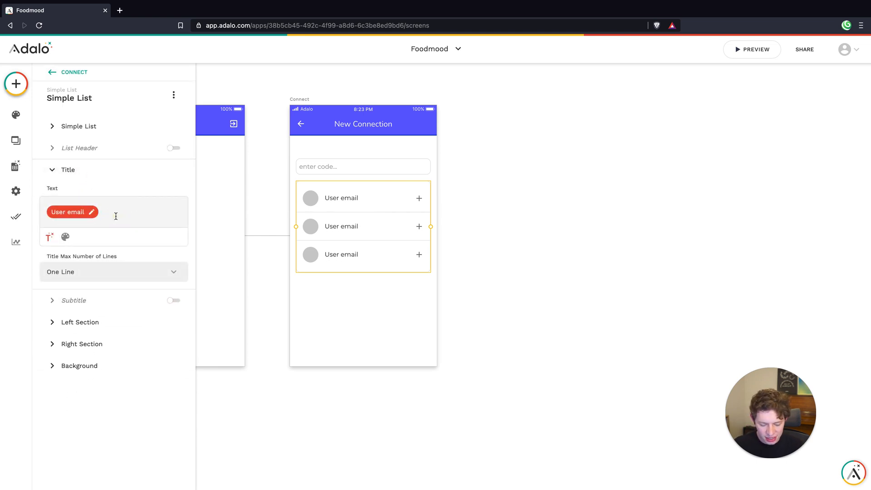
{"action": "key", "text": "BackSpace"}
{"action": "left_click", "coordinate": [50, 229]}
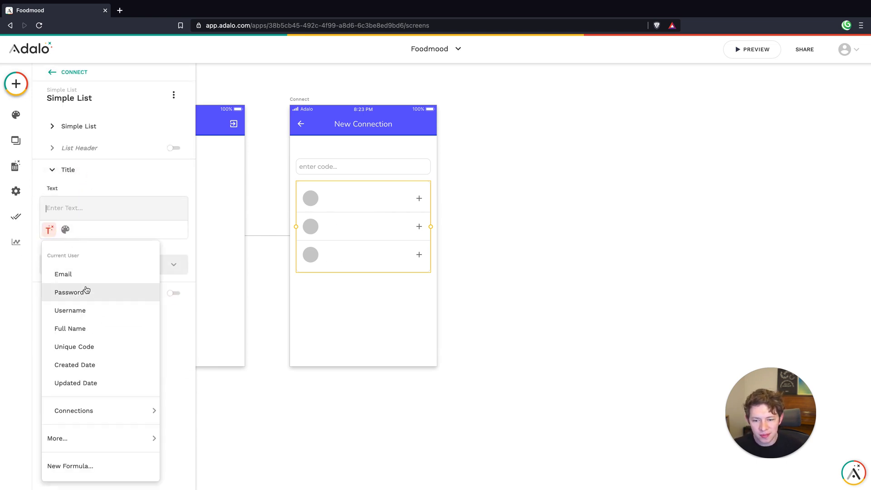
{"action": "left_click", "coordinate": [72, 327]}
{"action": "left_click", "coordinate": [463, 294]}
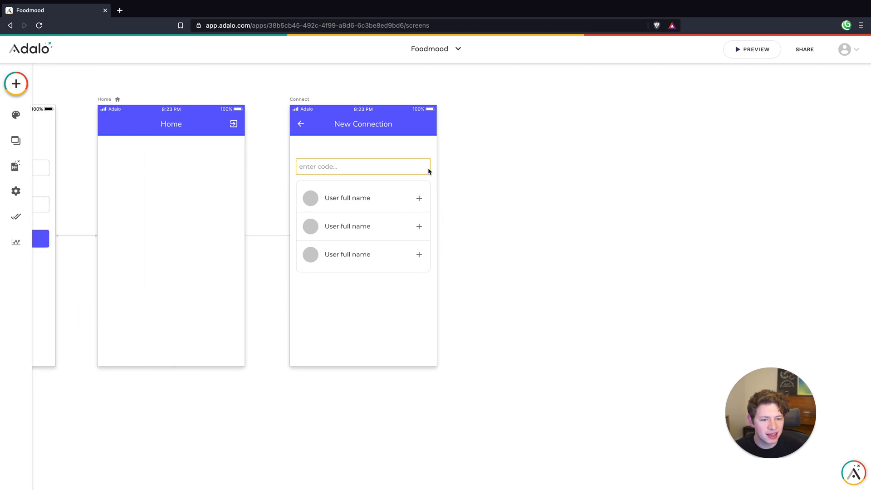
Move the text input and the Simple List together up closer to the Connect screen's app bar
{"action": "left_click_drag", "start_coordinate": [338, 150], "coordinate": [367, 187]}
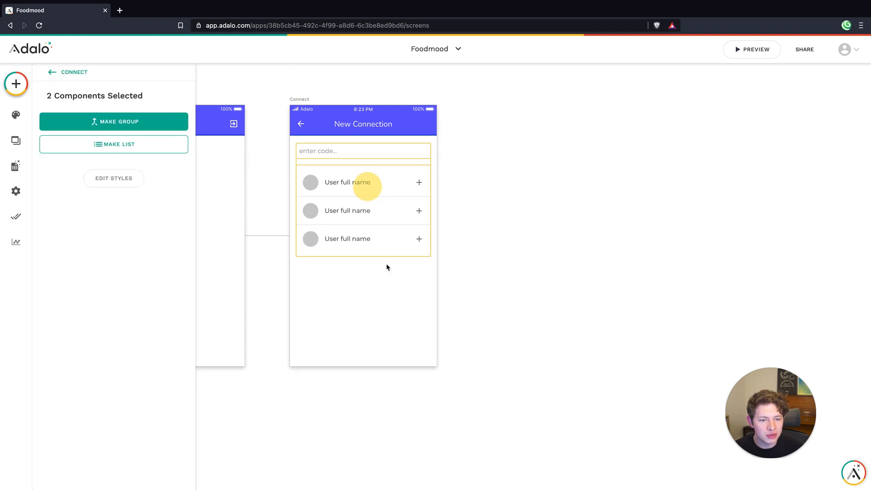
{"action": "left_click", "coordinate": [392, 329]}
Open the first record of the Users collection to check its unique code, and return to the screens
{"action": "left_click", "coordinate": [18, 166]}
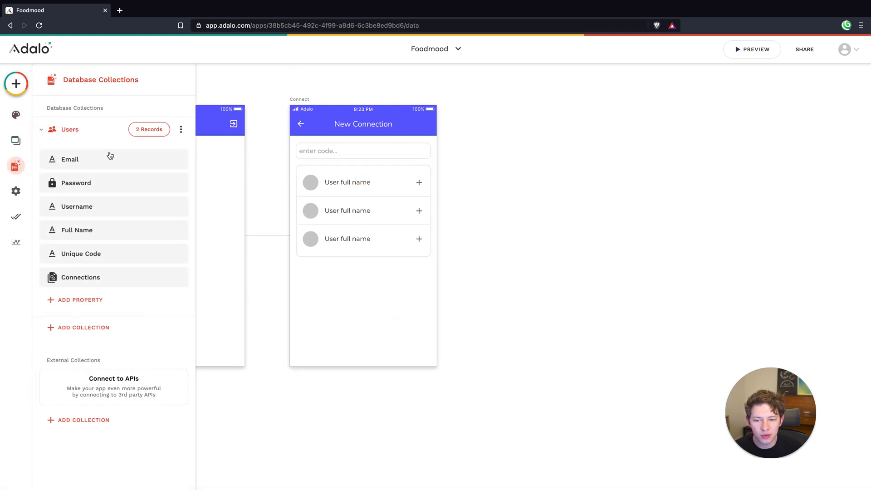
{"action": "left_click", "coordinate": [146, 130]}
{"action": "left_click", "coordinate": [300, 255]}
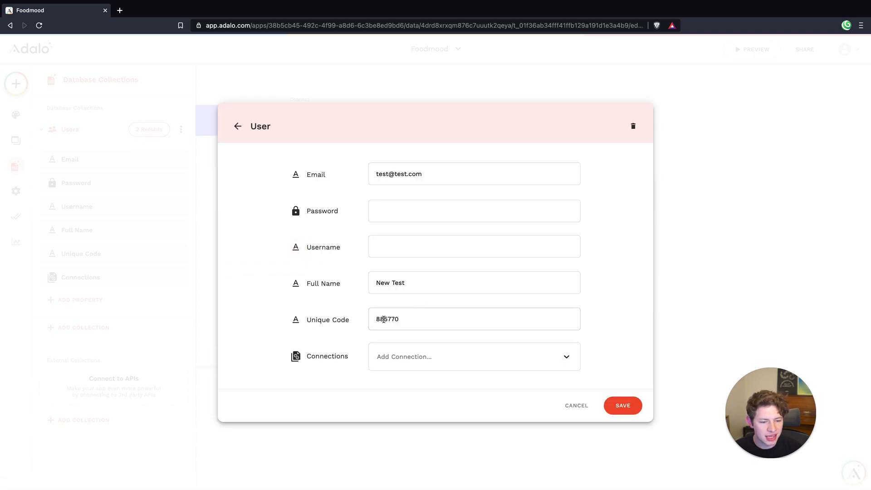
{"action": "left_click", "coordinate": [622, 407]}
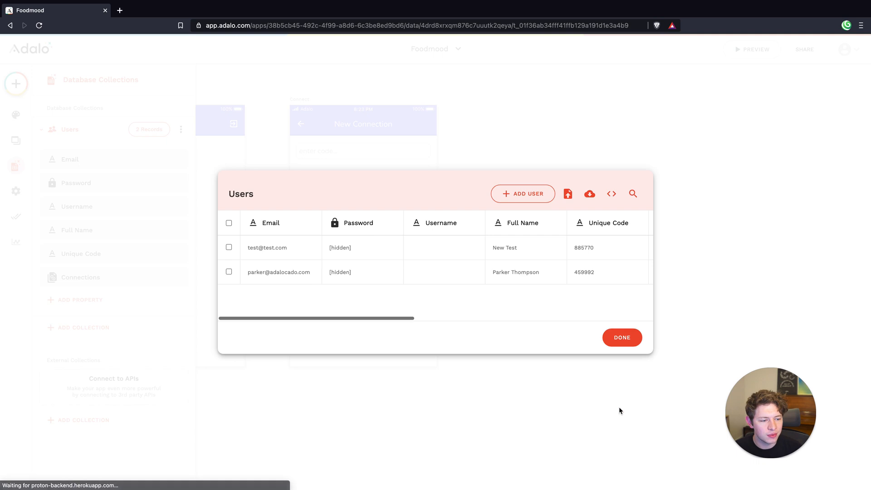
{"action": "left_click", "coordinate": [621, 336]}
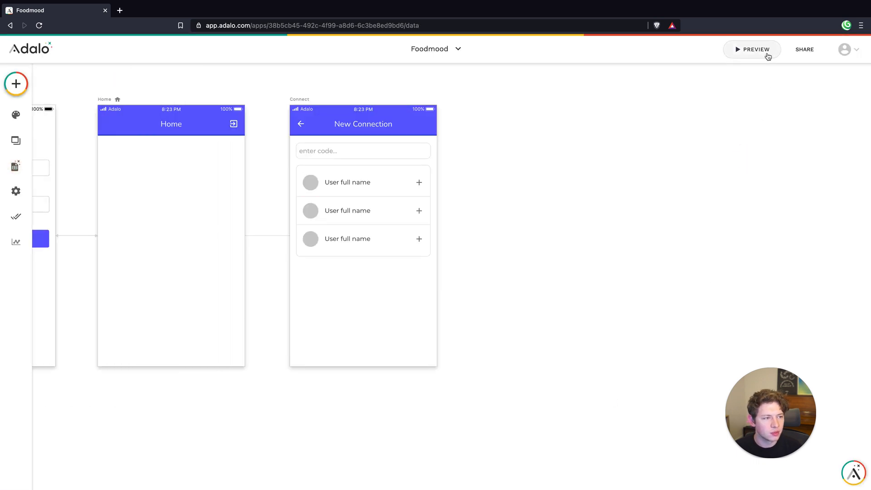
Open the app preview and close it again
{"action": "left_click", "coordinate": [766, 52]}
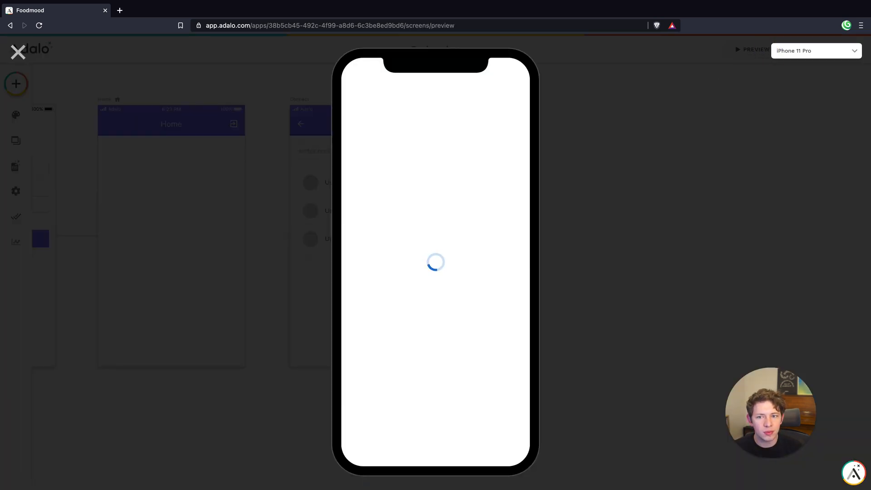
{"action": "left_click", "coordinate": [26, 55]}
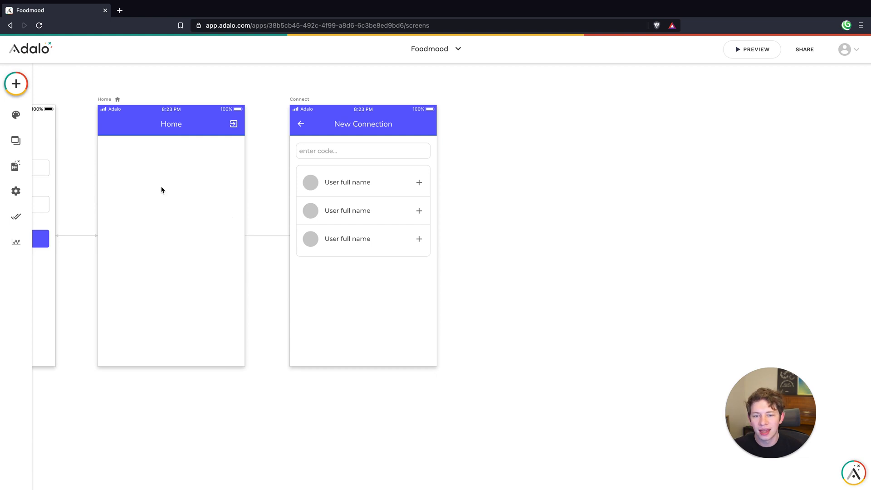
Add a button to the Home screen and set its text to "New Connection"
{"action": "left_click", "coordinate": [15, 84]}
{"action": "left_click_drag", "start_coordinate": [152, 186], "coordinate": [174, 183]}
{"action": "double_click", "coordinate": [77, 170]}
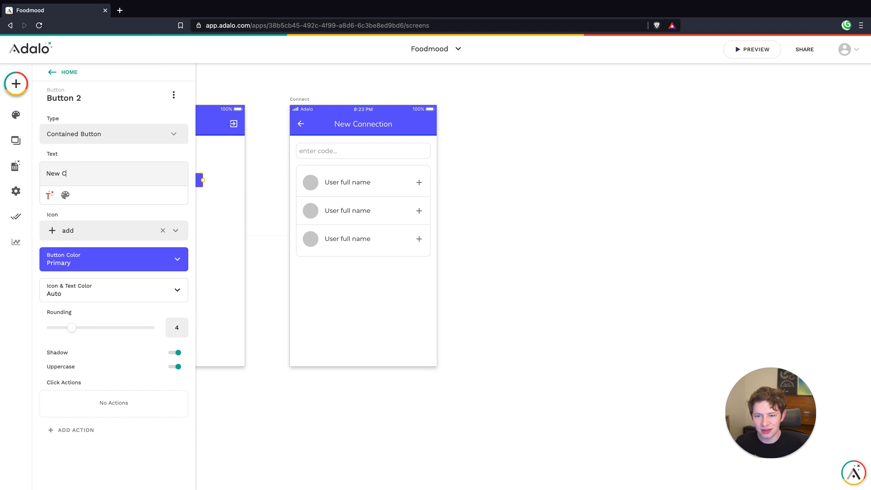
{"action": "left_click", "coordinate": [220, 232]}
Center the New Connection button horizontally on the Home screen beneath the app bar
{"action": "left_click", "coordinate": [207, 179]}
{"action": "left_click", "coordinate": [232, 236]}
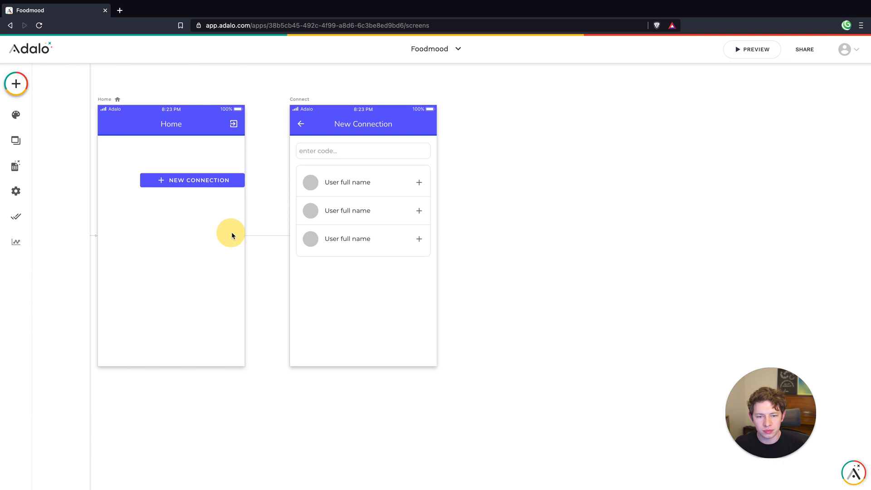
{"action": "left_click", "coordinate": [233, 192]}
{"action": "left_click_drag", "start_coordinate": [233, 191], "coordinate": [233, 184]}
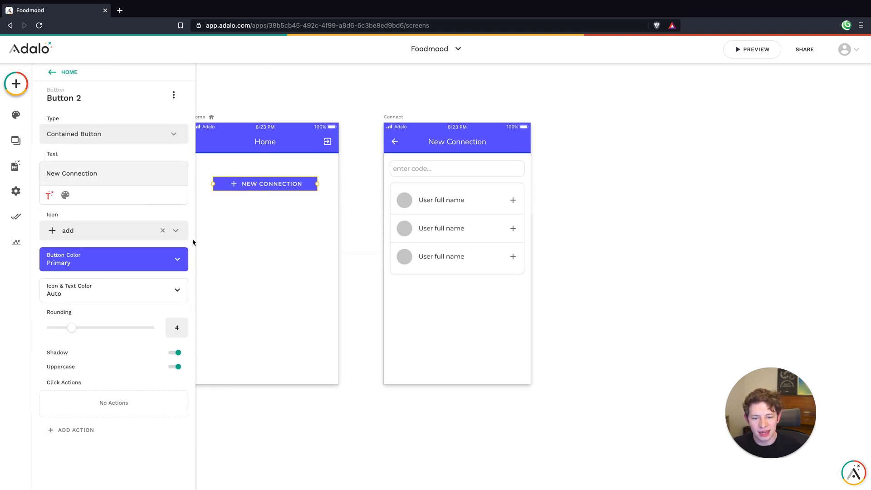
Give the New Connection button a click action that links to the Connect screen with the Slide Left transition
{"action": "left_click", "coordinate": [68, 429]}
{"action": "mouse_move", "coordinate": [102, 255]}
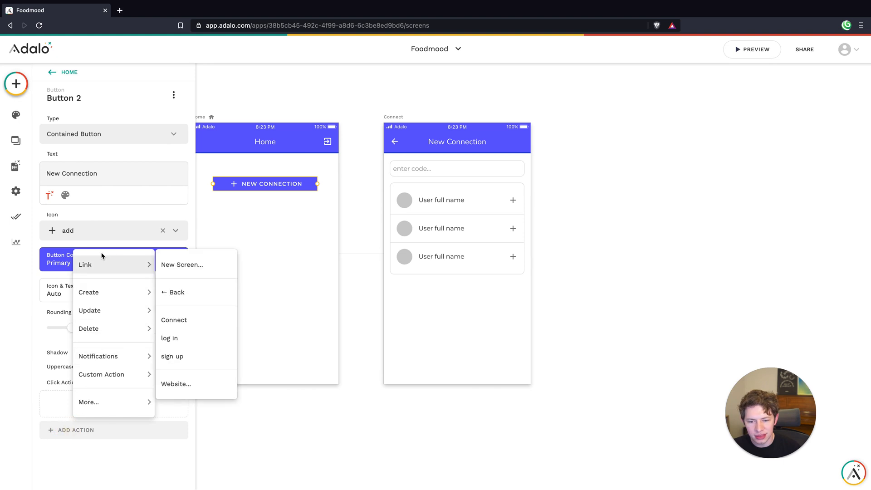
{"action": "left_click", "coordinate": [186, 324]}
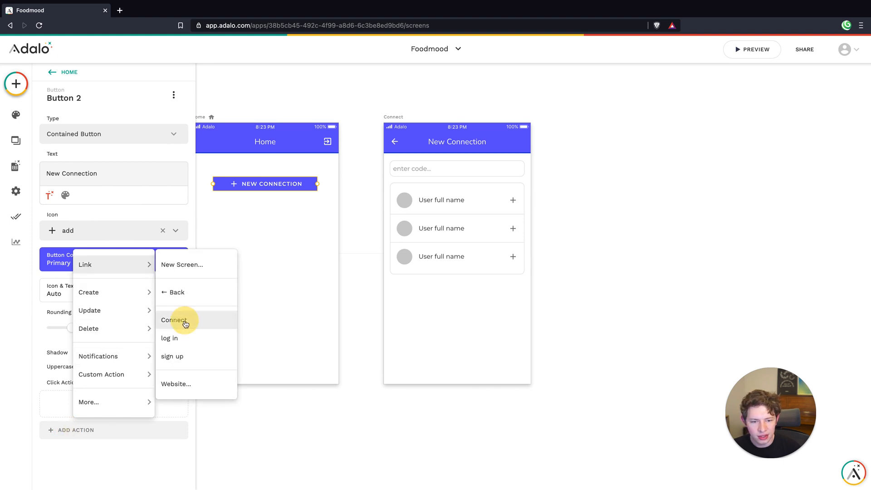
{"action": "left_click", "coordinate": [113, 369]}
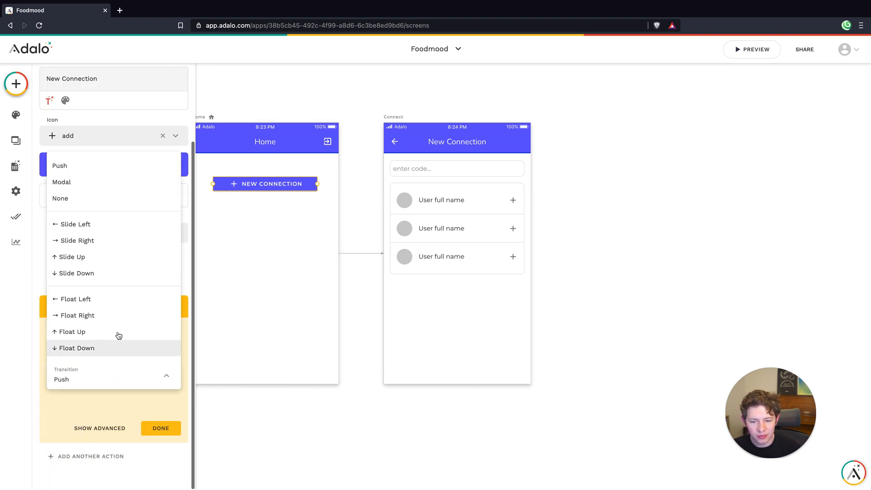
{"action": "left_click", "coordinate": [97, 225]}
{"action": "left_click", "coordinate": [169, 429]}
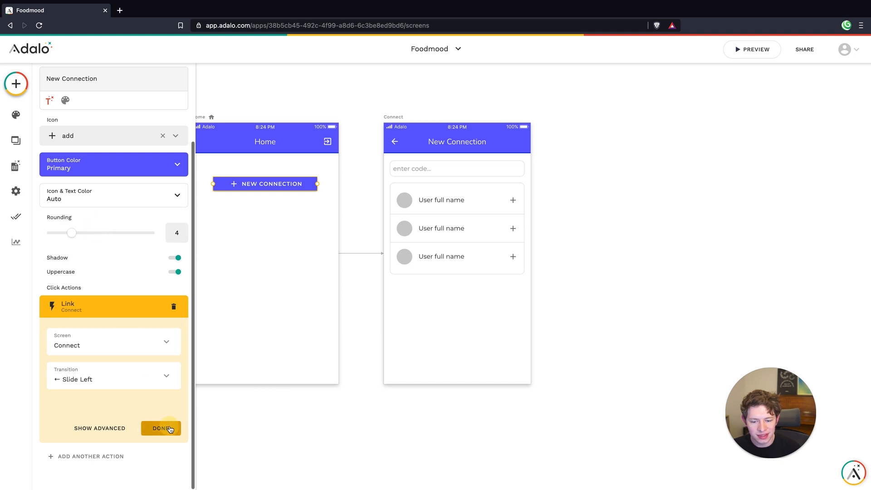
{"action": "left_click", "coordinate": [281, 283]}
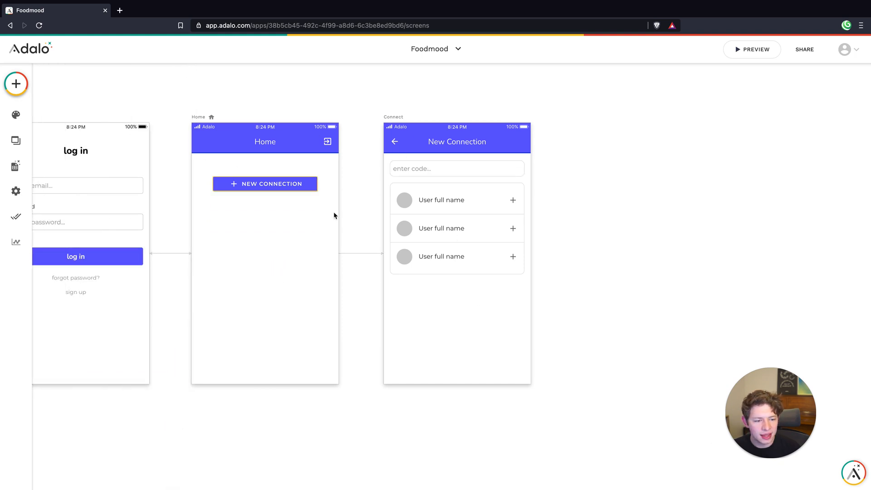
Add a third click action to the user list on the Connect screen that links Back
{"action": "left_click", "coordinate": [469, 203]}
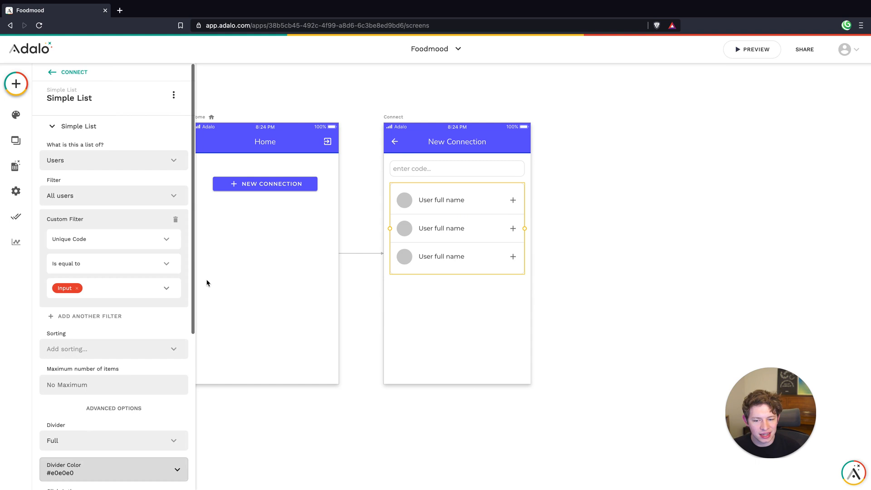
{"action": "scroll", "coordinate": [134, 307], "scroll_direction": "down", "scroll_amount": 5}
{"action": "left_click", "coordinate": [77, 315]}
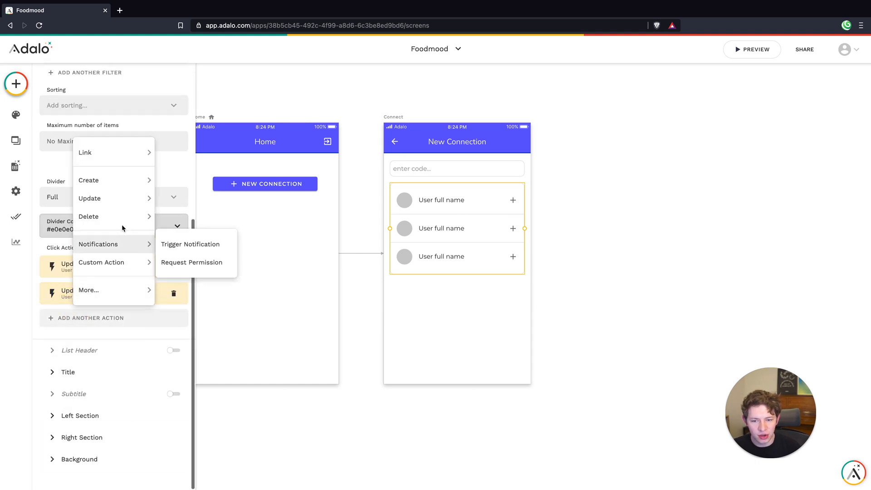
{"action": "mouse_move", "coordinate": [109, 151]}
{"action": "left_click", "coordinate": [184, 180]}
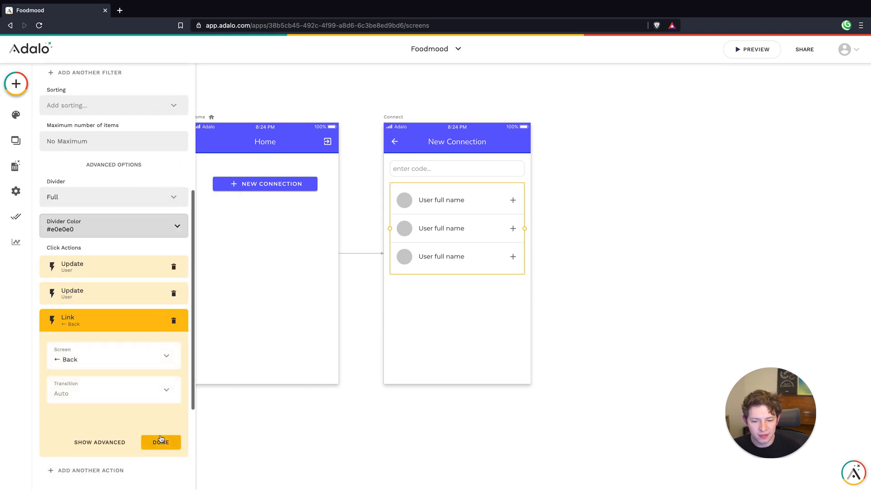
{"action": "left_click", "coordinate": [159, 437]}
{"action": "left_click", "coordinate": [288, 288]}
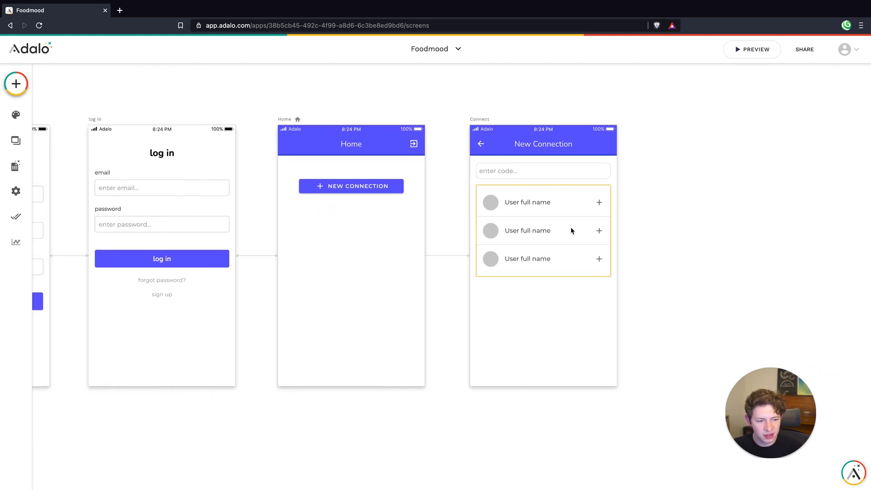
Copy the Connect screen's user list onto the Home screen and change the copy's right section icon to "close"
{"action": "left_click_drag", "start_coordinate": [572, 230], "coordinate": [379, 286]}
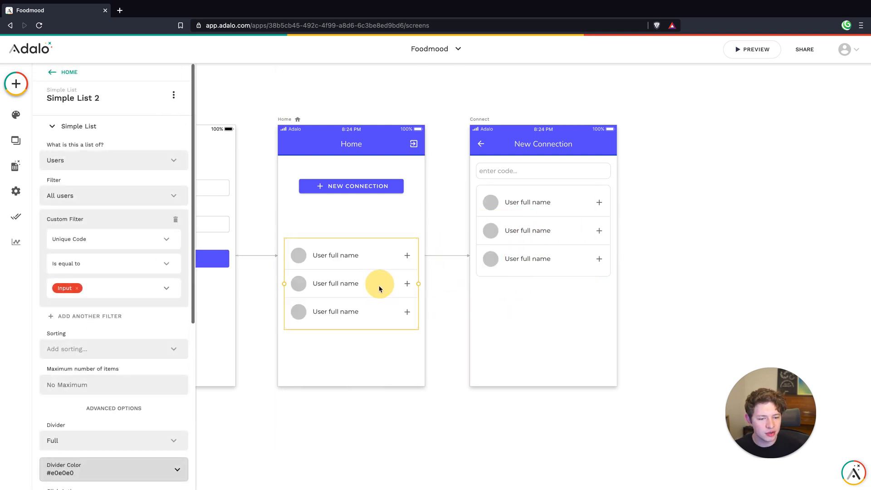
{"action": "scroll", "coordinate": [68, 408], "scroll_direction": "down", "scroll_amount": 6}
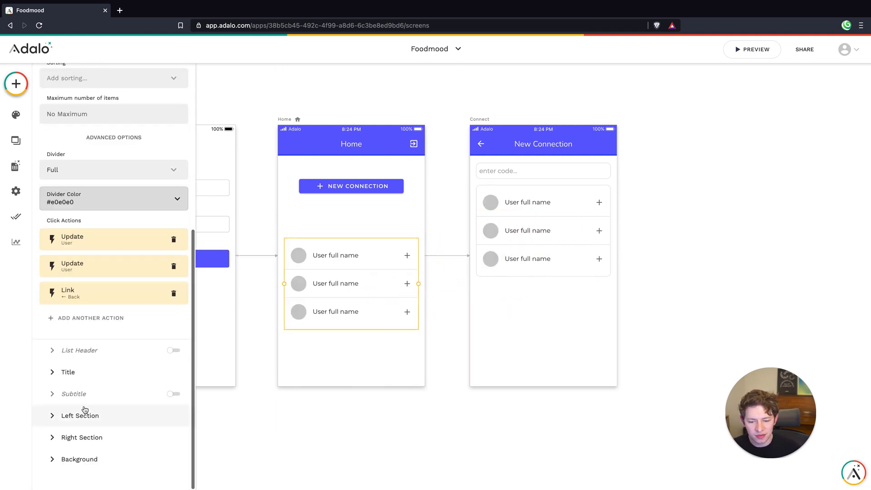
{"action": "left_click", "coordinate": [85, 436]}
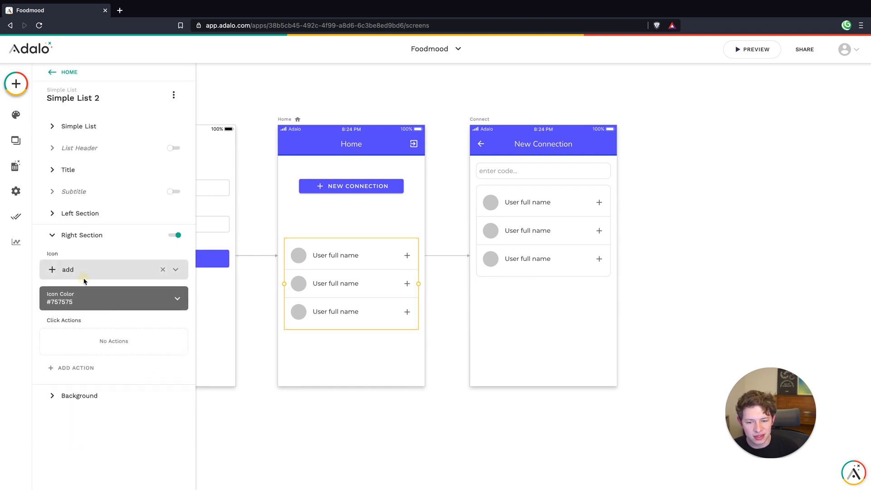
{"action": "left_click", "coordinate": [83, 275]}
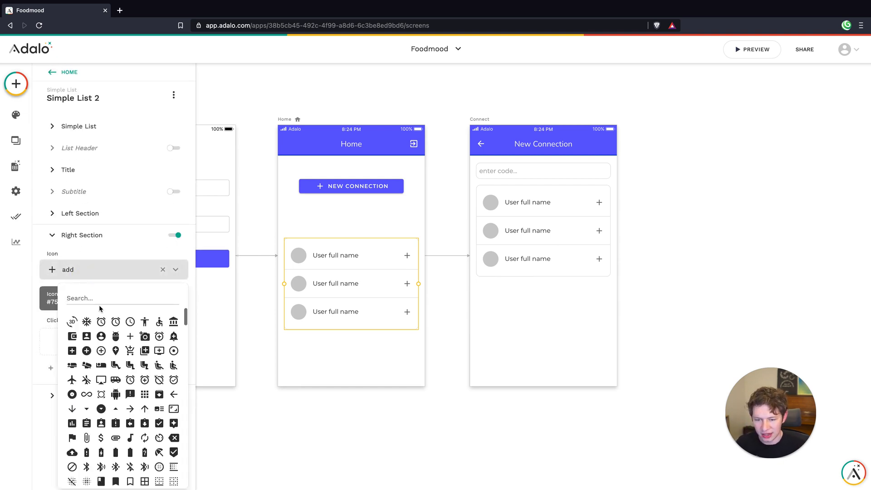
{"action": "type", "text": "x"}
{"action": "key", "text": "BackSpace"}
{"action": "type", "text": "clo"}
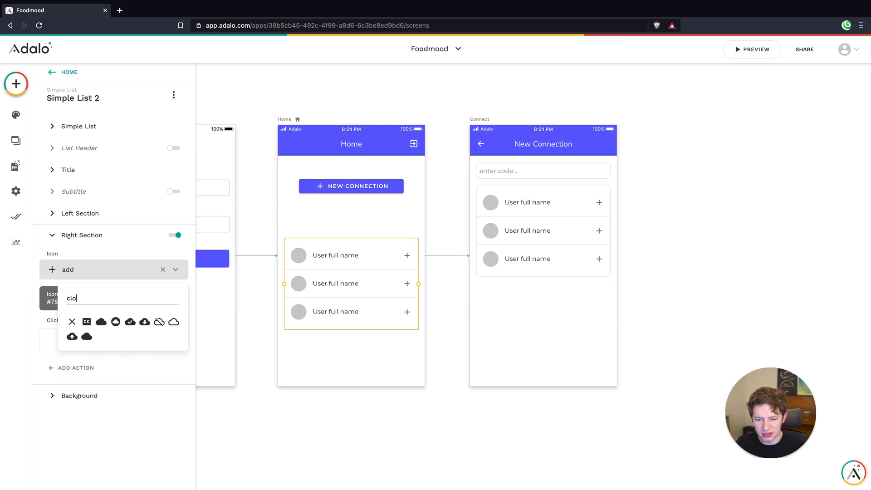
{"action": "left_click", "coordinate": [71, 321]}
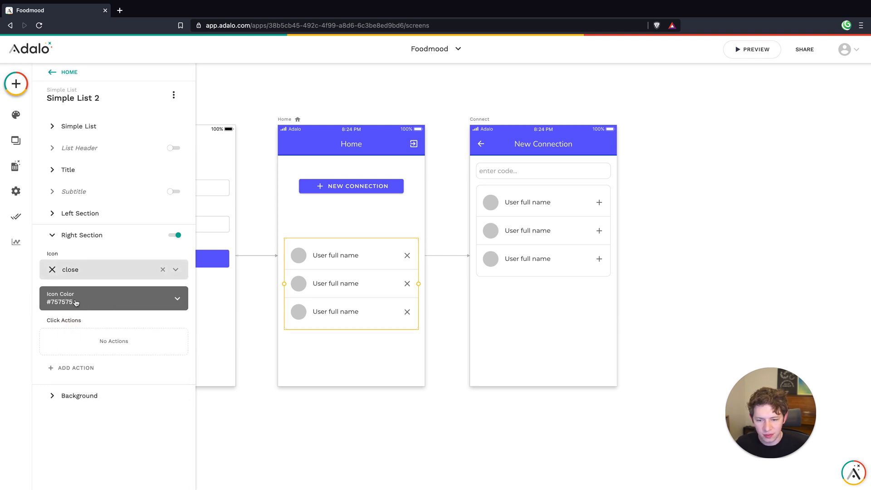
Give the close icon a click action that updates the Current User by removing the Logged In User from Connections
{"action": "left_click", "coordinate": [78, 366]}
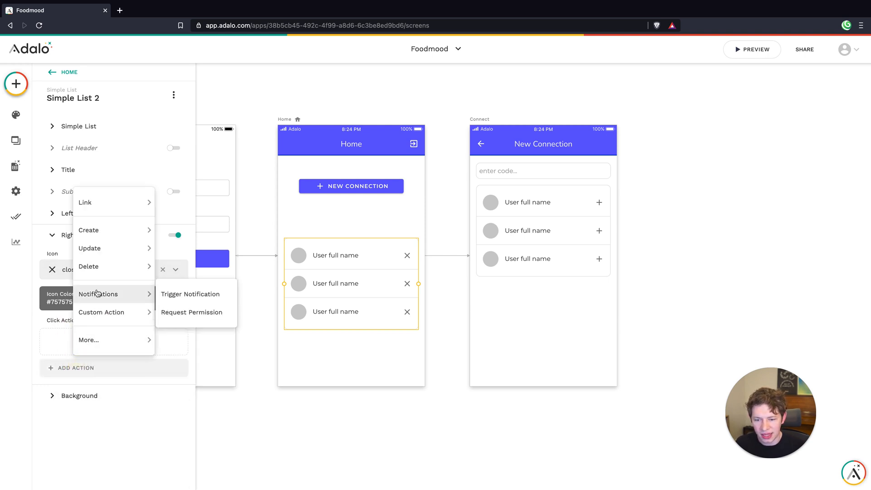
{"action": "mouse_move", "coordinate": [106, 266]}
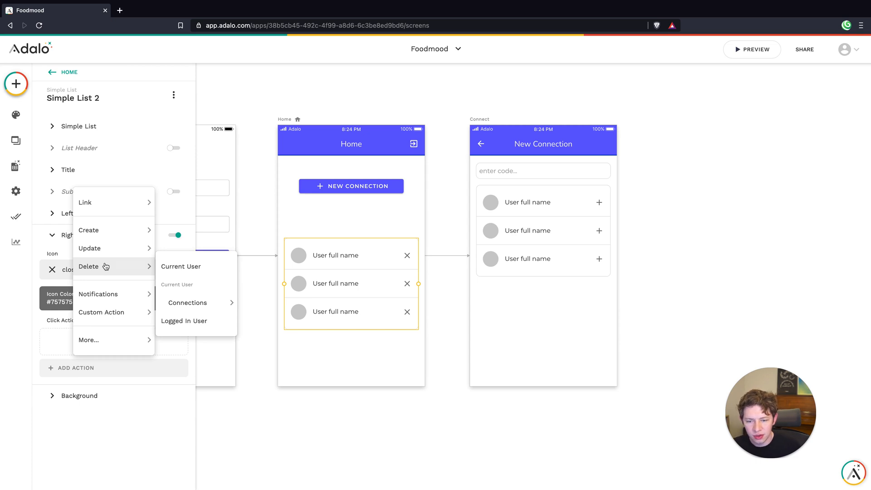
{"action": "mouse_move", "coordinate": [93, 247]}
{"action": "left_click", "coordinate": [179, 248]}
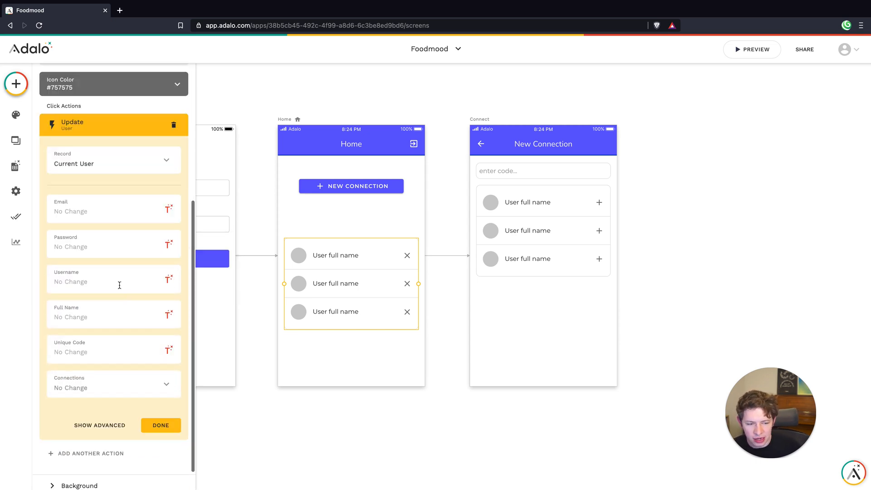
{"action": "scroll", "coordinate": [120, 284], "scroll_direction": "down", "scroll_amount": 1}
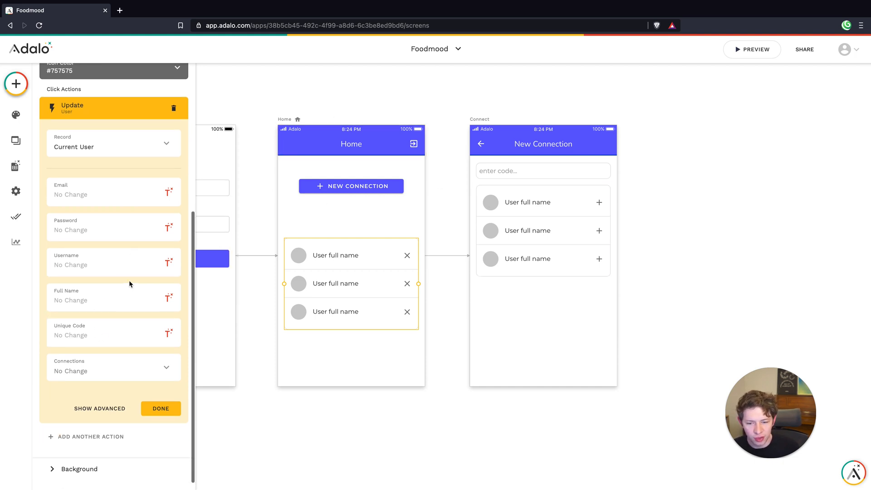
{"action": "scroll", "coordinate": [130, 283], "scroll_direction": "down", "scroll_amount": 1}
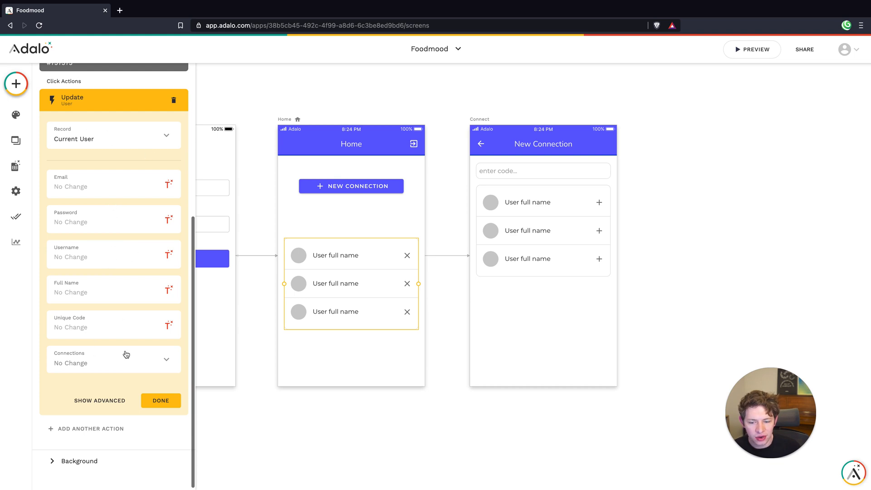
{"action": "left_click", "coordinate": [125, 358]}
{"action": "mouse_move", "coordinate": [96, 304]}
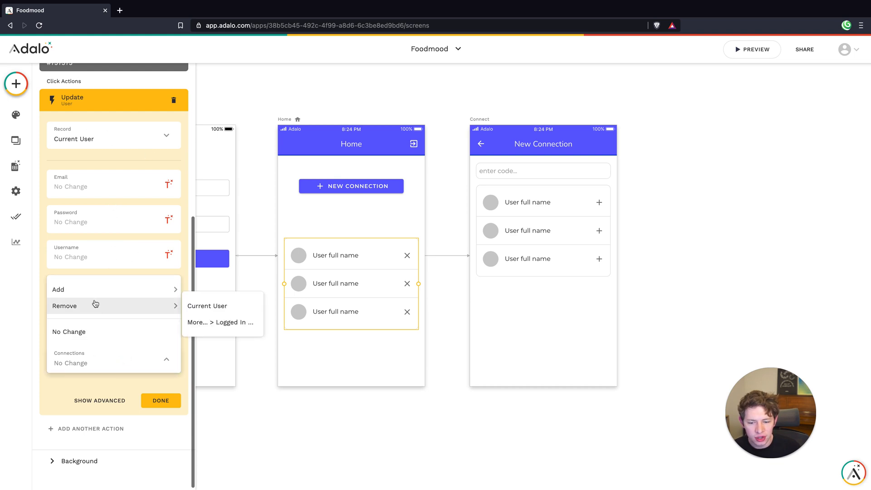
{"action": "left_click", "coordinate": [211, 322]}
{"action": "left_click", "coordinate": [164, 400]}
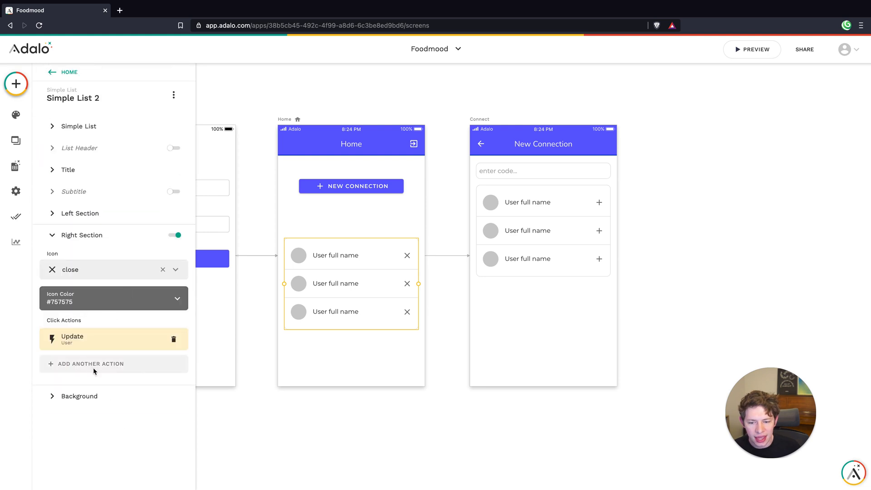
Add a second close icon action that updates the Logged In User by removing the Current User from Connections
{"action": "left_click", "coordinate": [93, 364]}
{"action": "mouse_move", "coordinate": [103, 243]}
{"action": "left_click", "coordinate": [190, 297]}
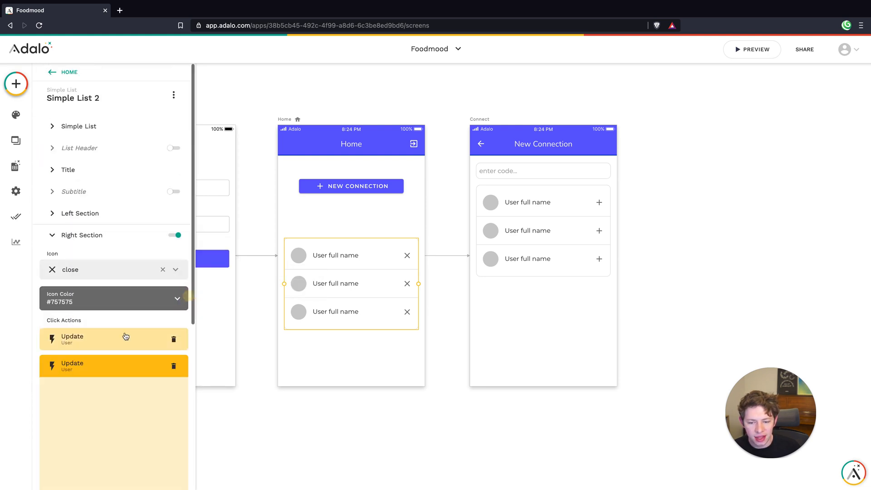
{"action": "left_click", "coordinate": [106, 362]}
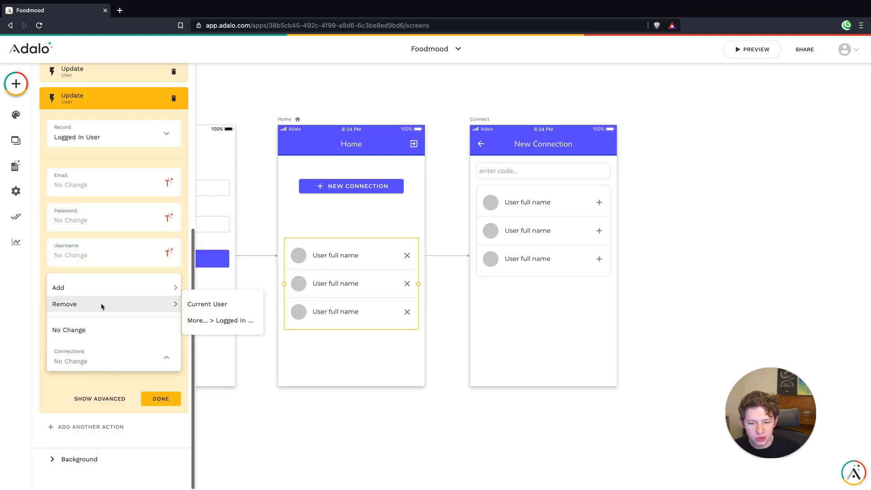
{"action": "left_click", "coordinate": [188, 303]}
{"action": "left_click", "coordinate": [160, 398]}
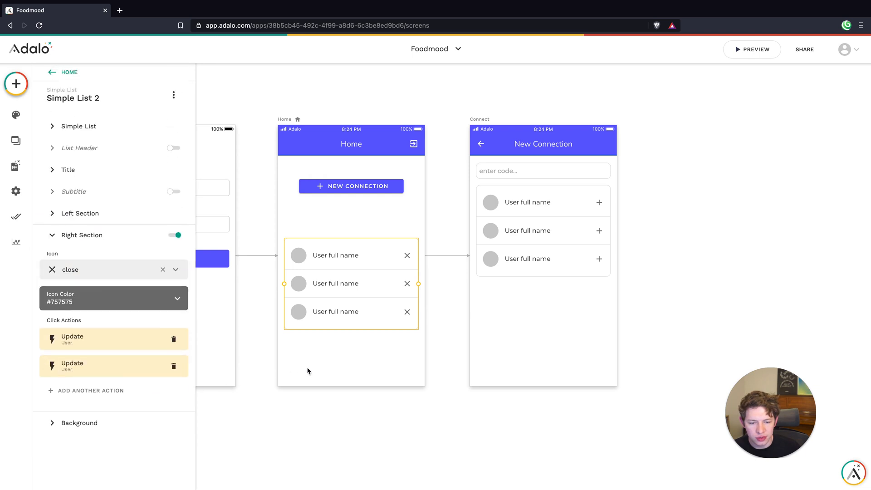
Delete the Link Back action from the Home screen list's click actions
{"action": "left_click", "coordinate": [325, 362]}
{"action": "left_click", "coordinate": [354, 291]}
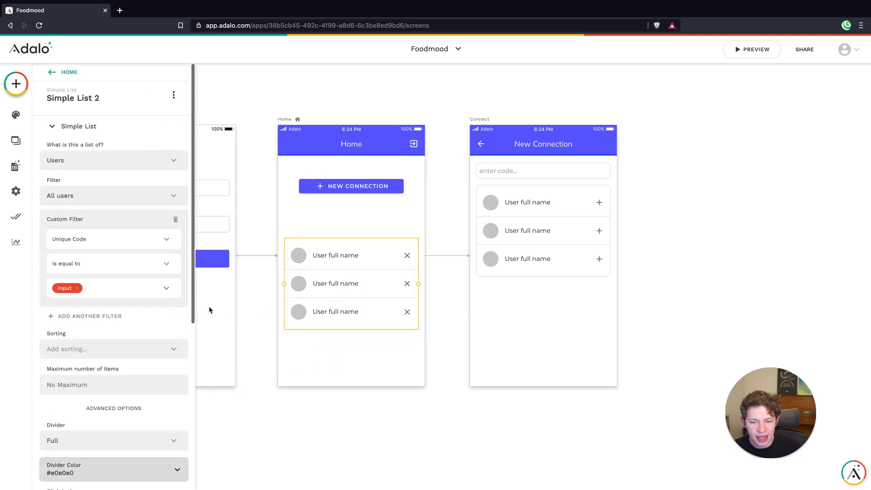
{"action": "scroll", "coordinate": [144, 344], "scroll_direction": "down", "scroll_amount": 6}
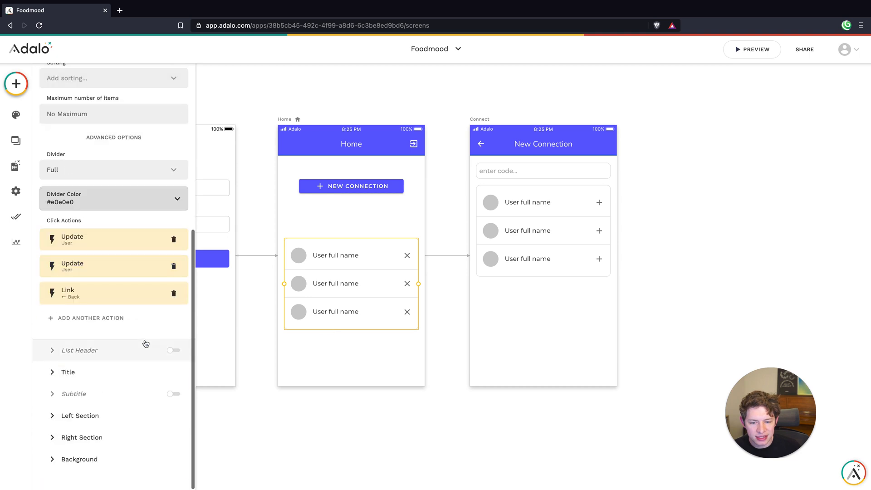
{"action": "left_click", "coordinate": [174, 293]}
{"action": "left_click", "coordinate": [341, 357]}
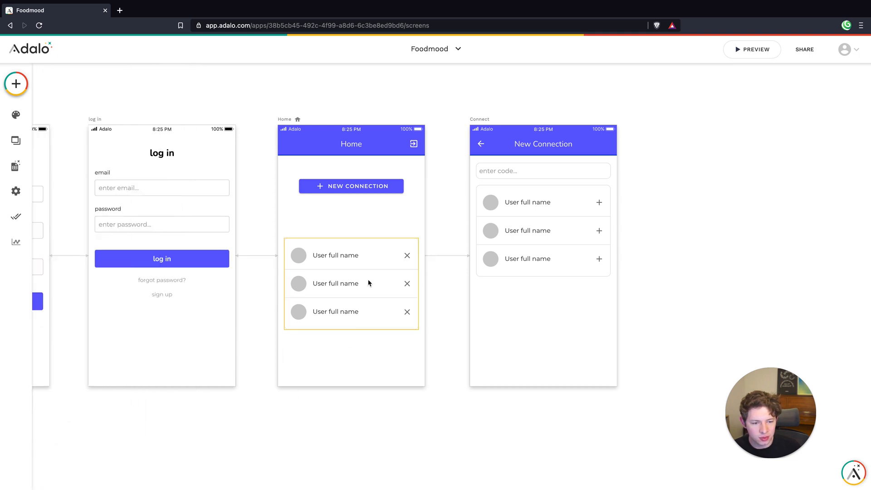
Remove the Unique Code custom filter from the Home list and filter it by Logged In User > Connections
{"action": "left_click", "coordinate": [16, 83]}
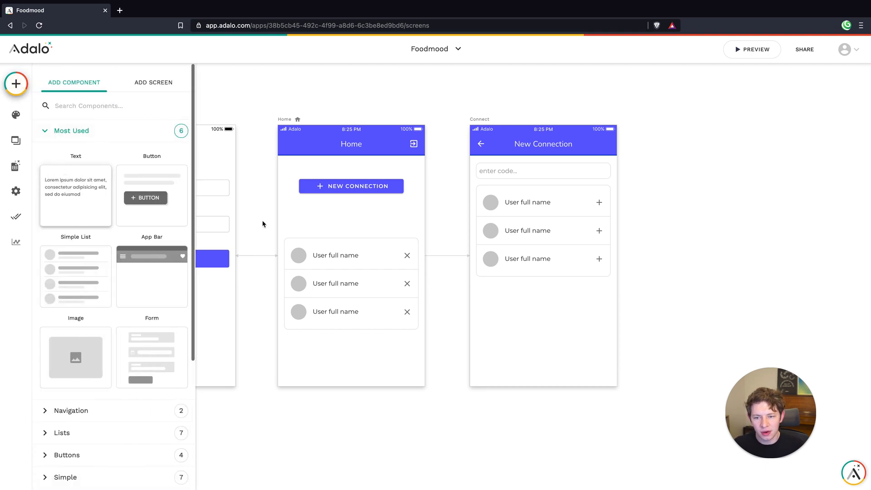
{"action": "left_click", "coordinate": [334, 278]}
{"action": "scroll", "coordinate": [122, 273], "scroll_direction": "down", "scroll_amount": 4}
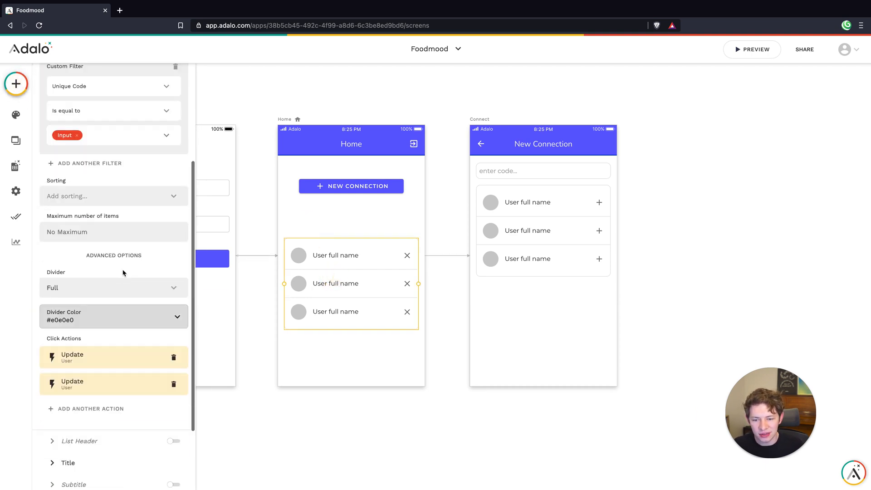
{"action": "scroll", "coordinate": [122, 273], "scroll_direction": "up", "scroll_amount": 4}
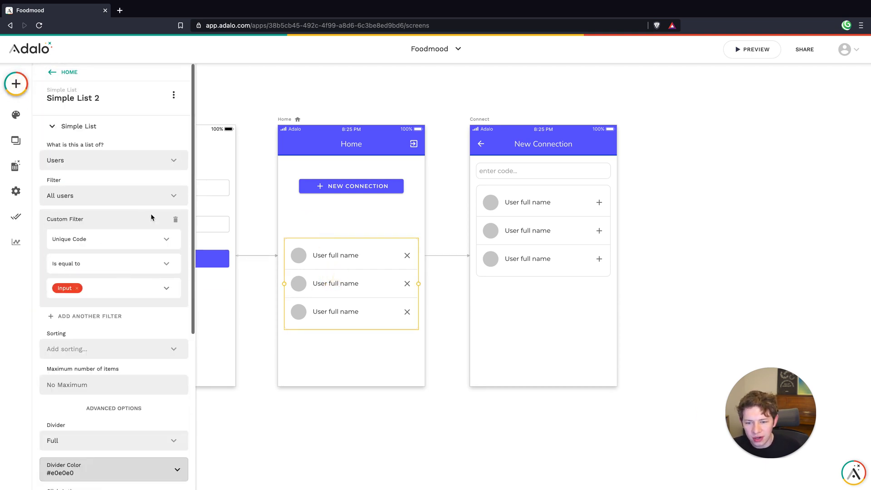
{"action": "left_click", "coordinate": [176, 219]}
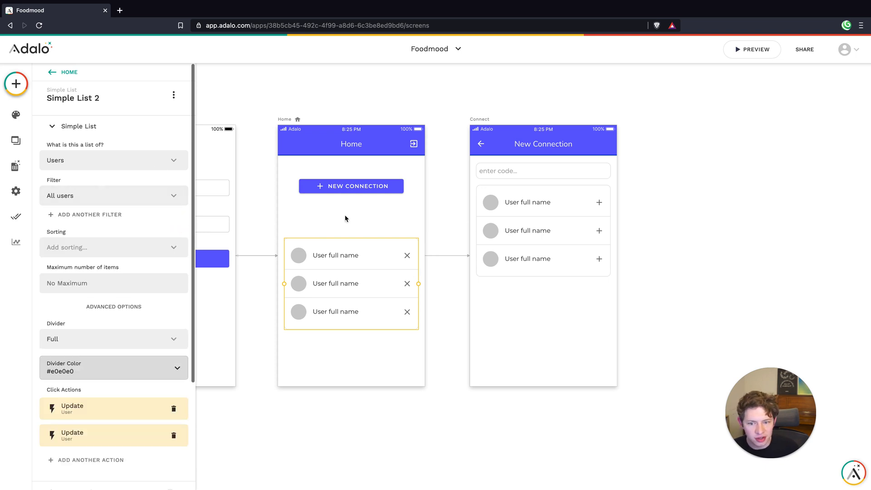
{"action": "left_click", "coordinate": [82, 198]}
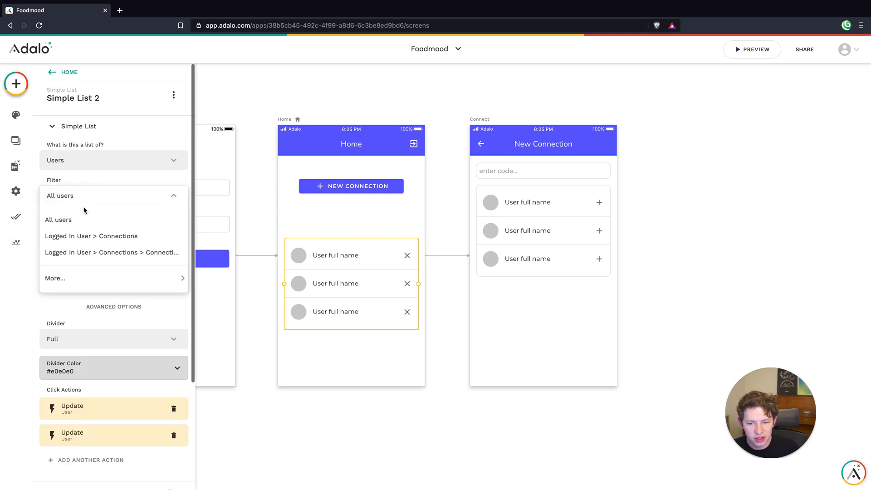
{"action": "left_click", "coordinate": [91, 237]}
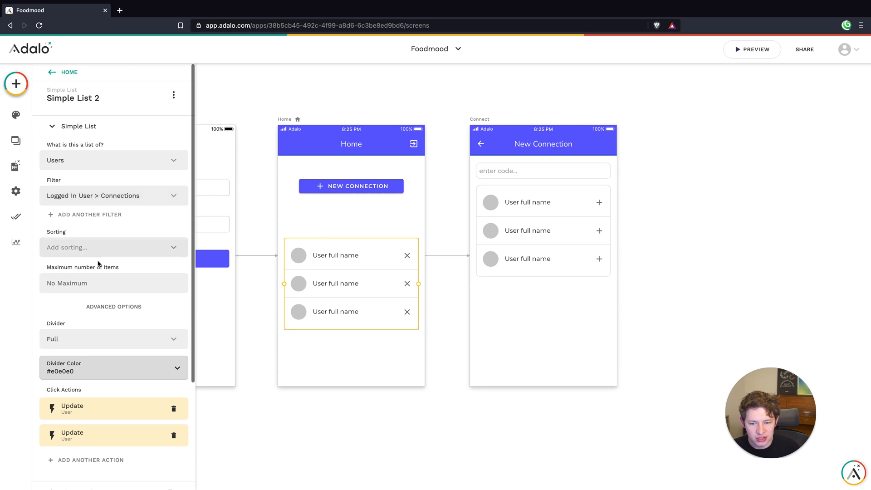
Enable the Home list's header and set its title to "Connections:"
{"action": "scroll", "coordinate": [86, 281], "scroll_direction": "down", "scroll_amount": 5}
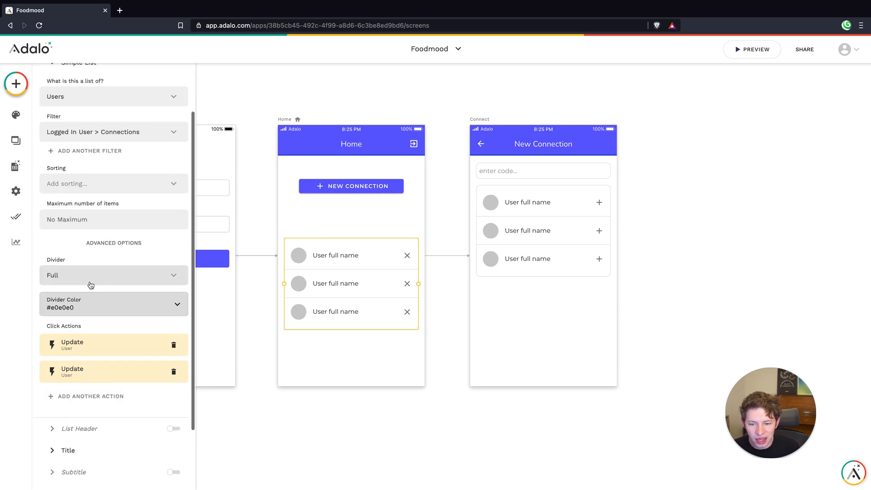
{"action": "left_click", "coordinate": [173, 350]}
{"action": "double_click", "coordinate": [70, 188]}
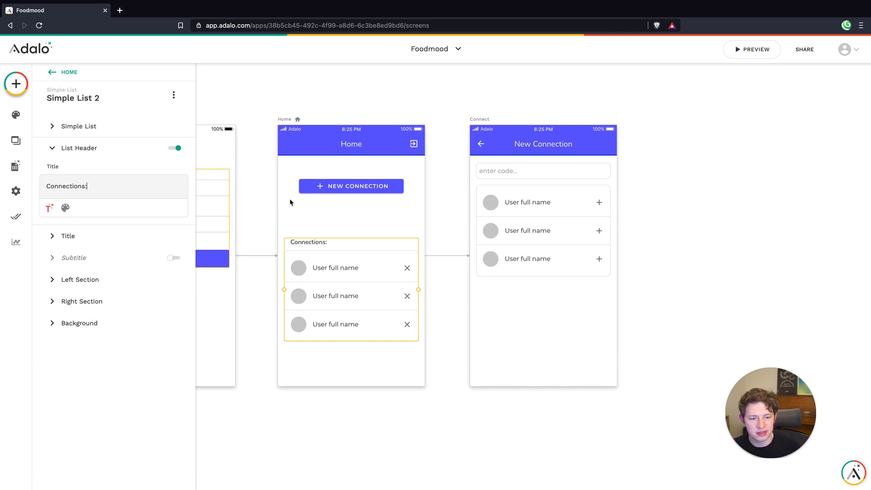
Move the Connections list up on the Home screen, closer beneath the New Connection button
{"action": "left_click", "coordinate": [344, 227]}
{"action": "left_click", "coordinate": [353, 275]}
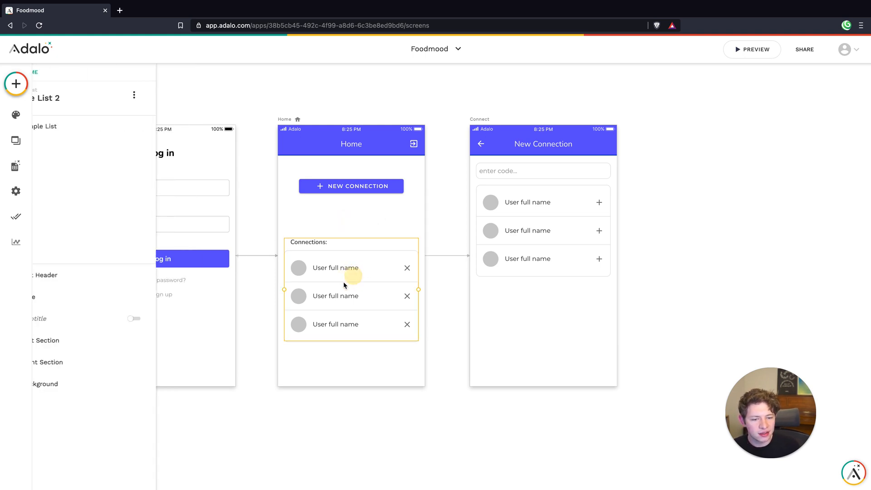
{"action": "left_click", "coordinate": [384, 354]}
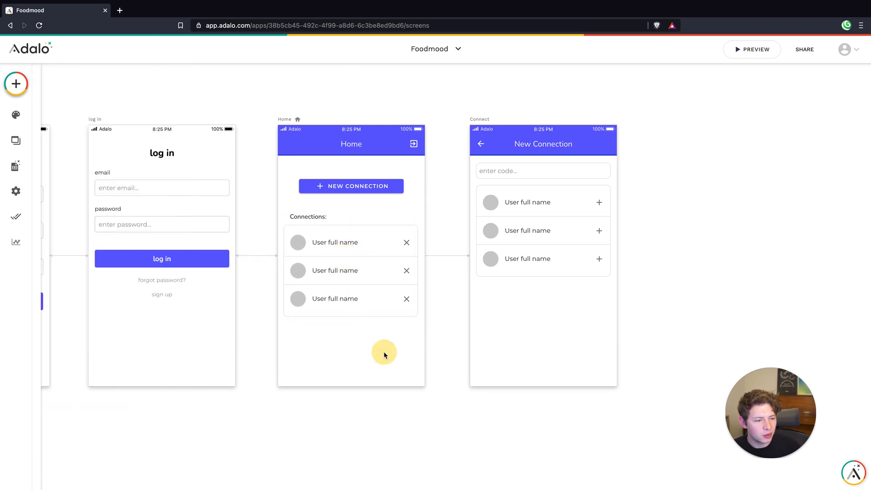
Preview the Home screen with its Connections list and close the preview
{"action": "left_click", "coordinate": [744, 50]}
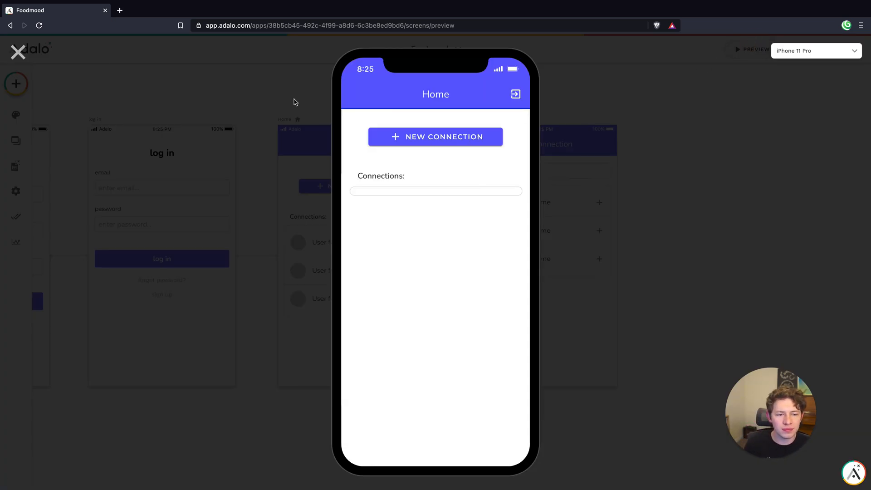
{"action": "left_click", "coordinate": [565, 346]}
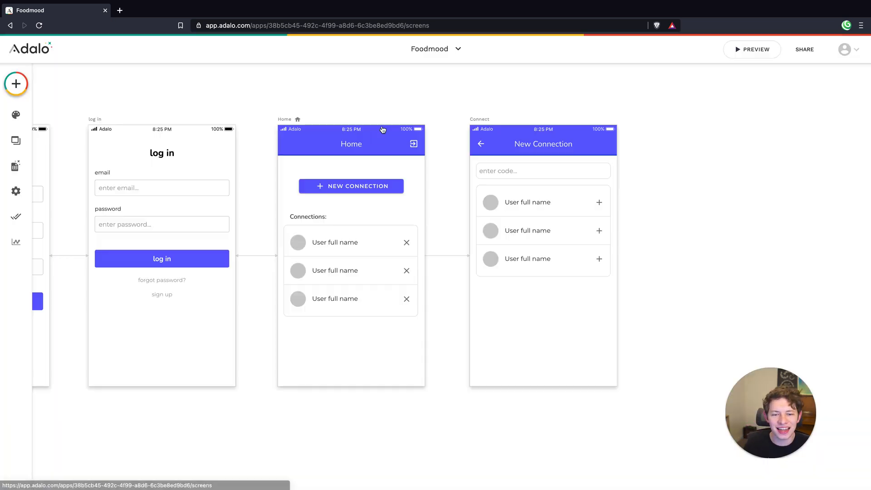
Open the test user's record in the Users collection, select its unique code, and save and close the record
{"action": "left_click", "coordinate": [16, 166]}
{"action": "left_click", "coordinate": [132, 135]}
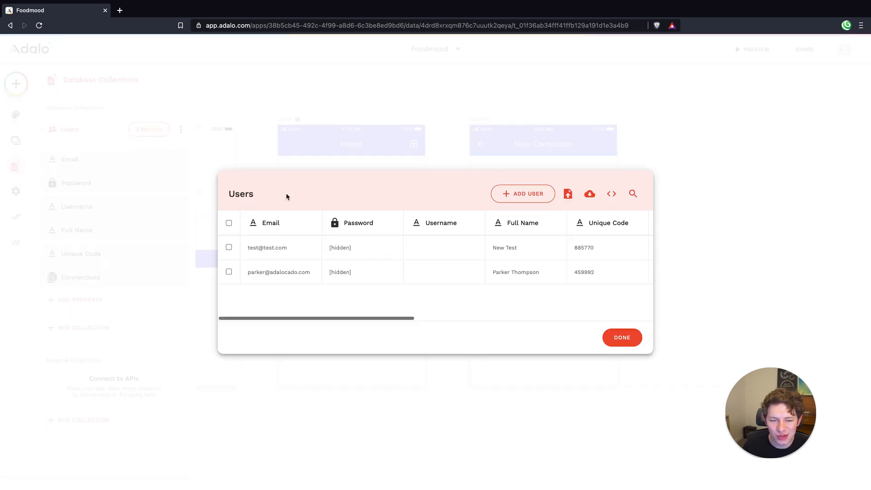
{"action": "left_click", "coordinate": [450, 255]}
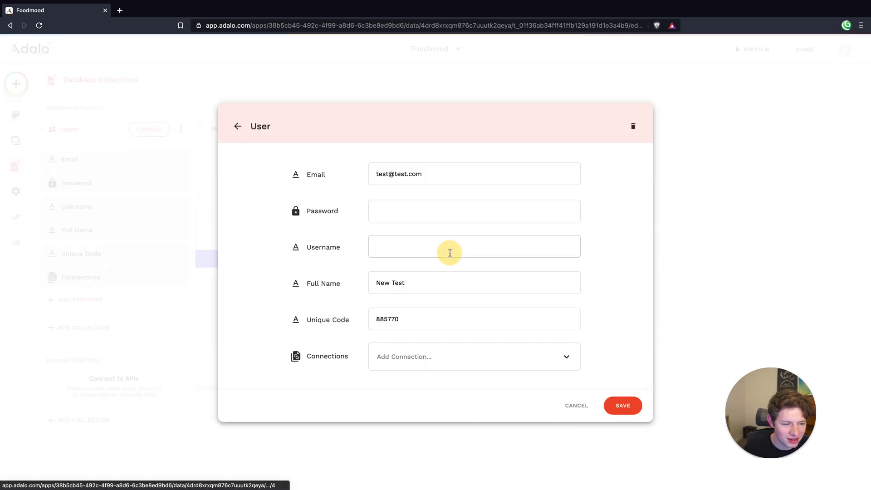
{"action": "double_click", "coordinate": [384, 316]}
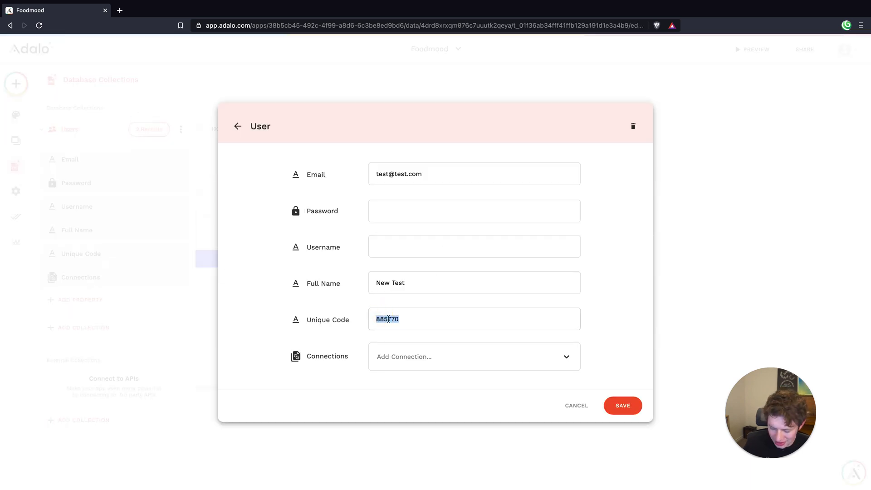
{"action": "left_click", "coordinate": [628, 406]}
{"action": "left_click", "coordinate": [719, 262]}
Preview the app, log out, and fill in the test account's email and password on the log in screen
{"action": "left_click", "coordinate": [760, 51]}
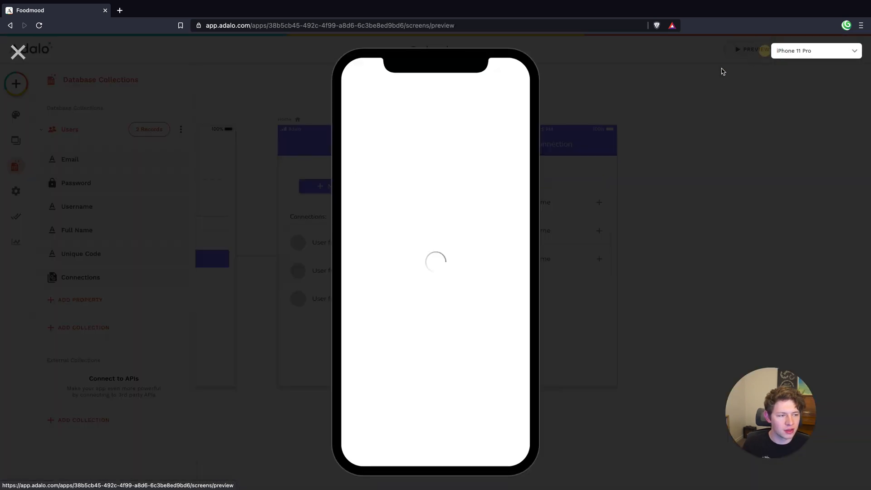
{"action": "left_click", "coordinate": [516, 95]}
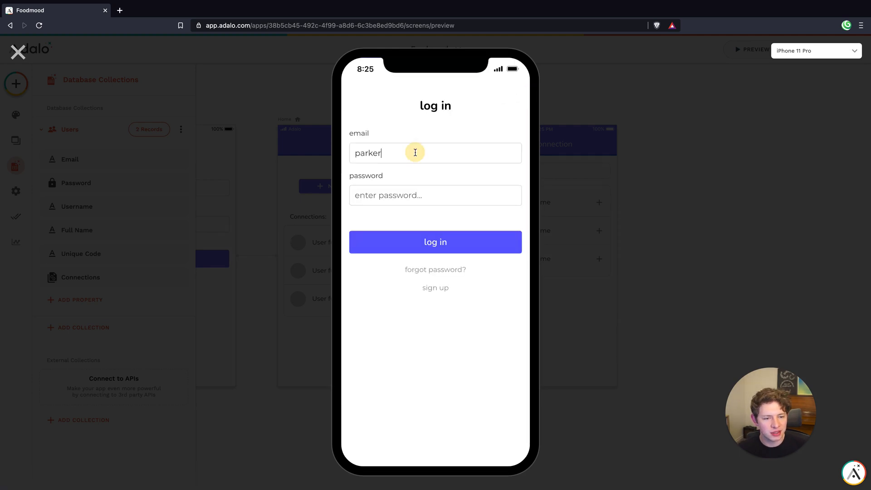
{"action": "double_click", "coordinate": [414, 151]}
{"action": "type", "text": "tesrt"}
{"action": "key", "text": "BackSpace"}
{"action": "key", "text": "BackSpace"}
{"action": "type", "text": "t@te"}
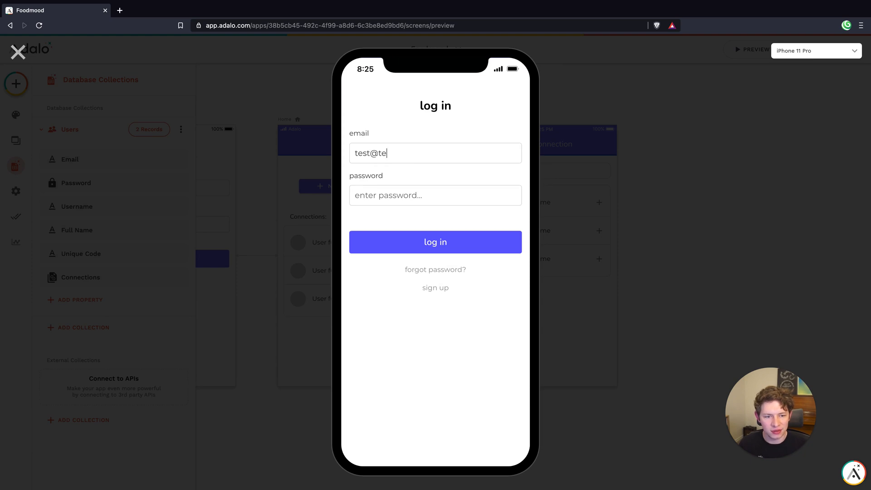
{"action": "type", "text": "st.com"}
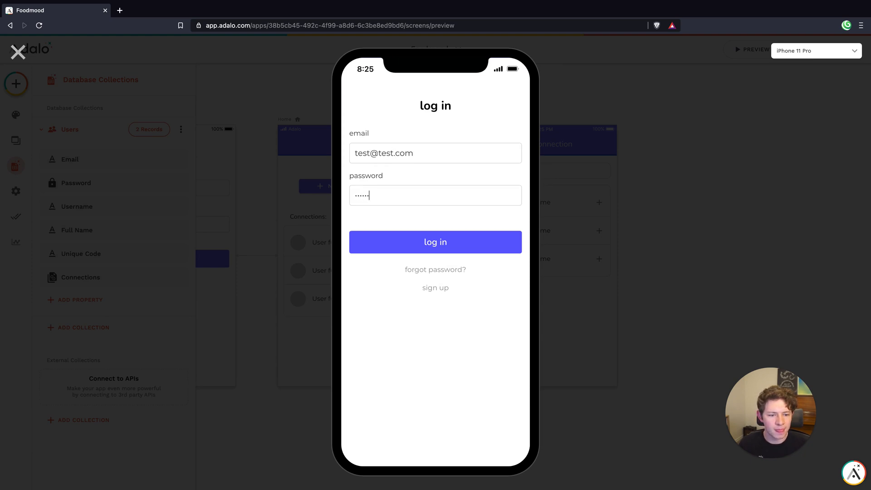
Clear and re-enter the account password, and log in to the previewed app
{"action": "key", "text": "BackSpace"}
{"action": "key", "text": "BackSpace"}
{"action": "key", "text": "BackSpace"}
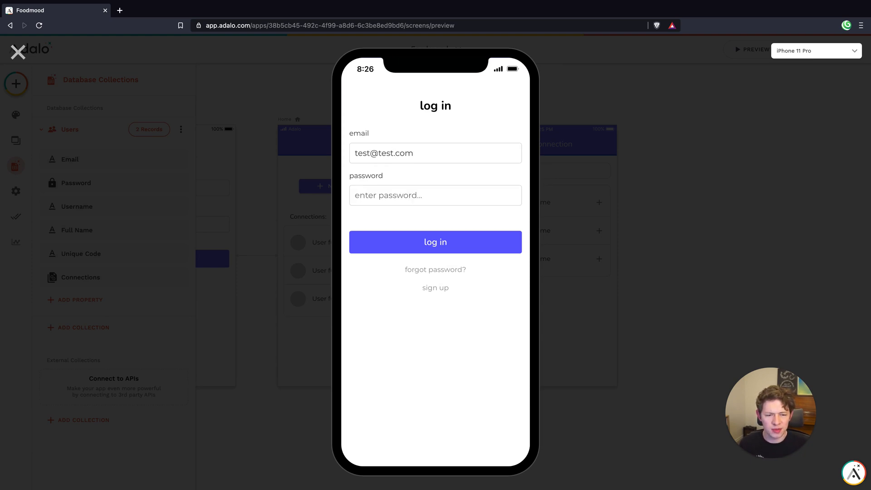
{"action": "type", "text": "te"}
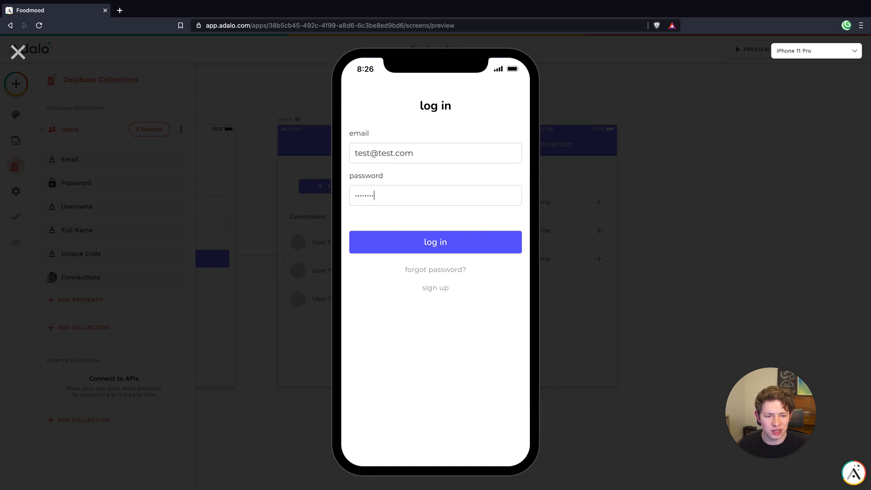
{"action": "left_click", "coordinate": [415, 216]}
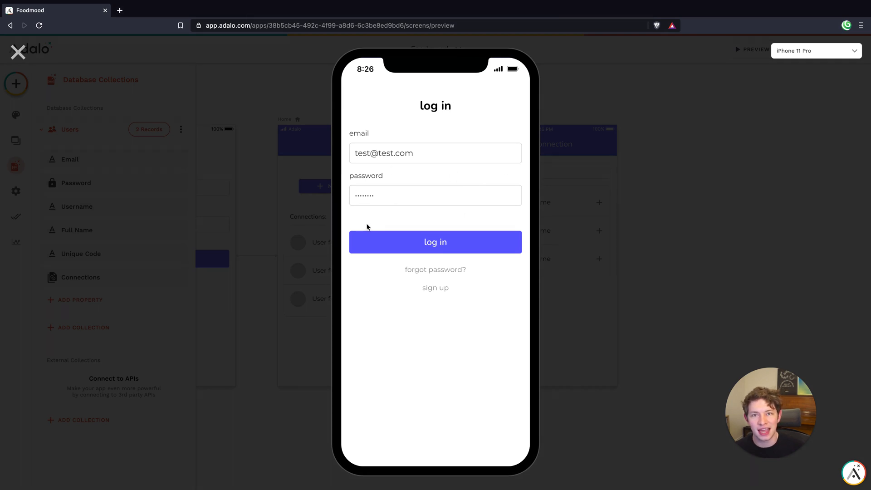
{"action": "left_click", "coordinate": [387, 237]}
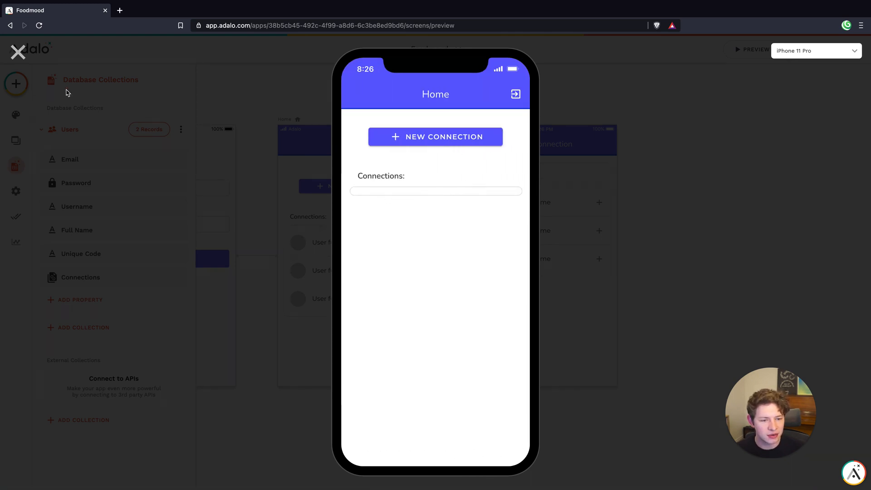
Close the preview, copy the unique code from the other user's record in the Users collection, and save the record
{"action": "left_click", "coordinate": [19, 53]}
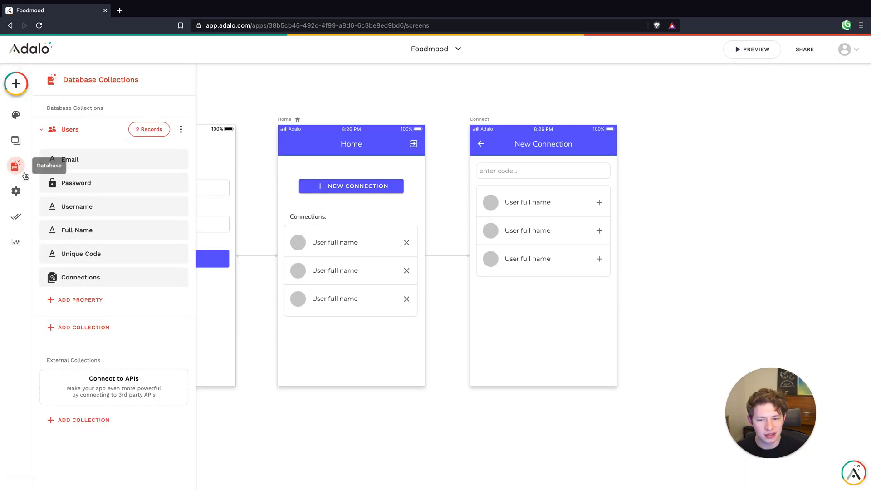
{"action": "left_click", "coordinate": [69, 129]}
{"action": "left_click", "coordinate": [150, 130]}
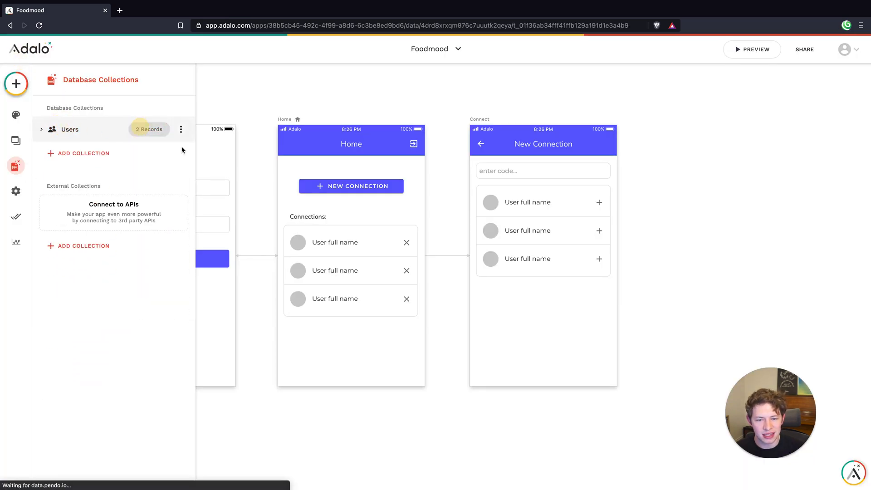
{"action": "left_click", "coordinate": [324, 277]}
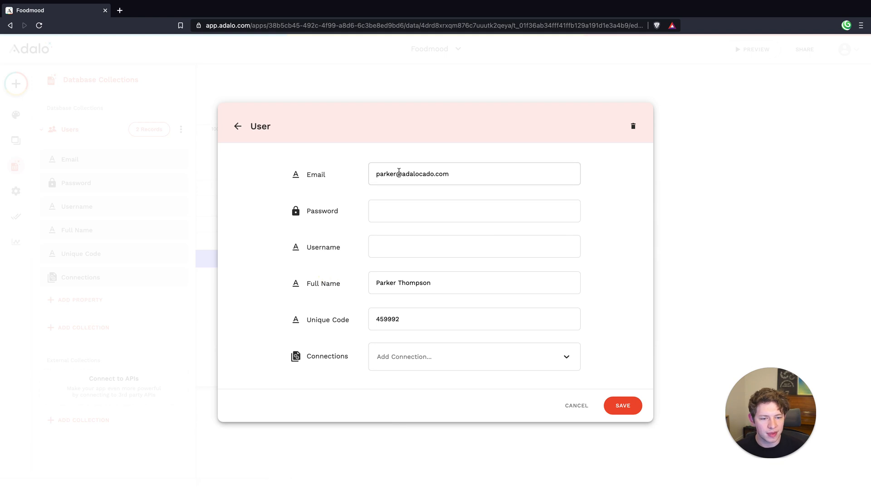
{"action": "double_click", "coordinate": [399, 320]}
{"action": "key", "text": "super+c"}
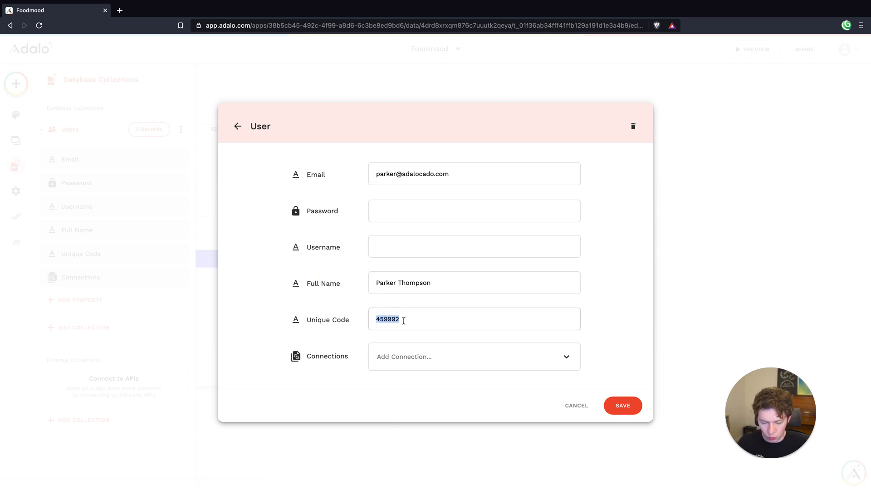
{"action": "left_click", "coordinate": [625, 405]}
{"action": "left_click", "coordinate": [756, 263]}
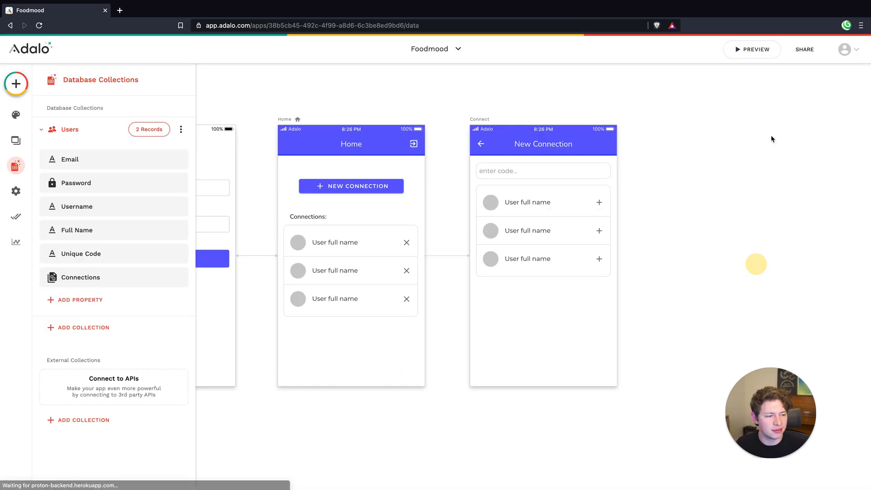
In the preview's New Connection screen, find the other user by the copied unique code, testing it with the last digit removed and restored
{"action": "left_click", "coordinate": [733, 53]}
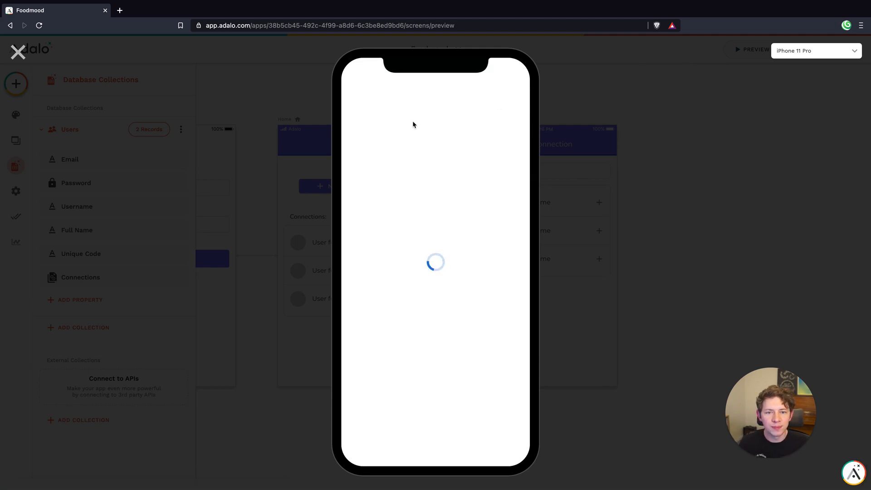
{"action": "left_click", "coordinate": [461, 136]}
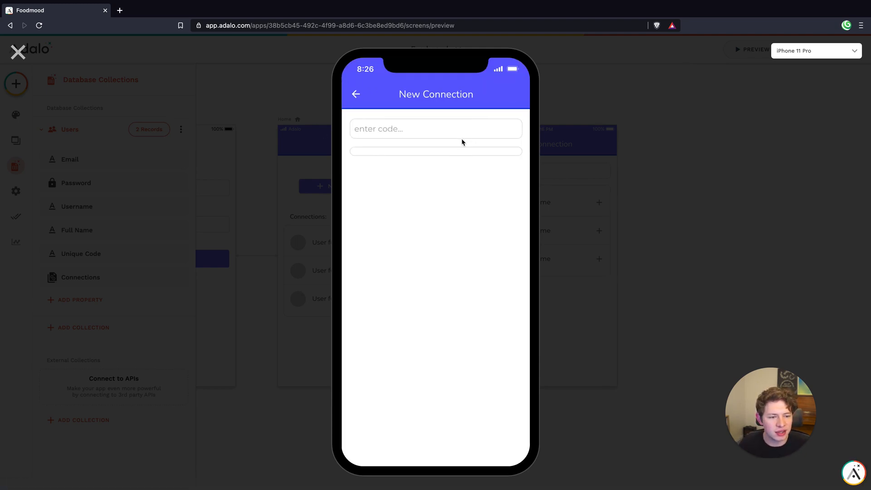
{"action": "left_click", "coordinate": [395, 128]}
{"action": "key", "text": "super+v"}
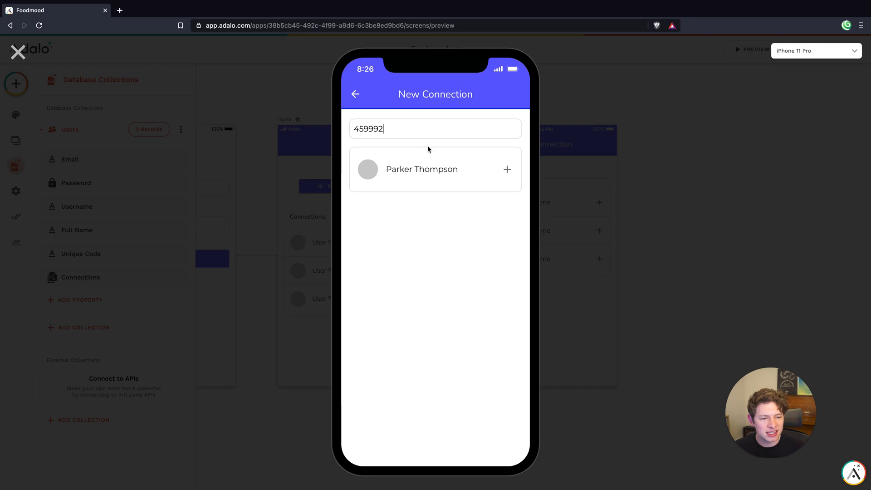
{"action": "key", "text": "BackSpace"}
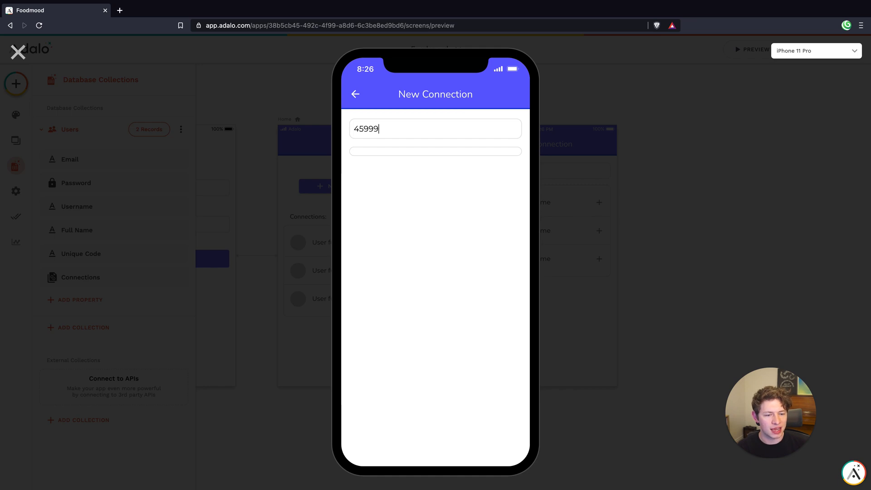
{"action": "type", "text": "2"}
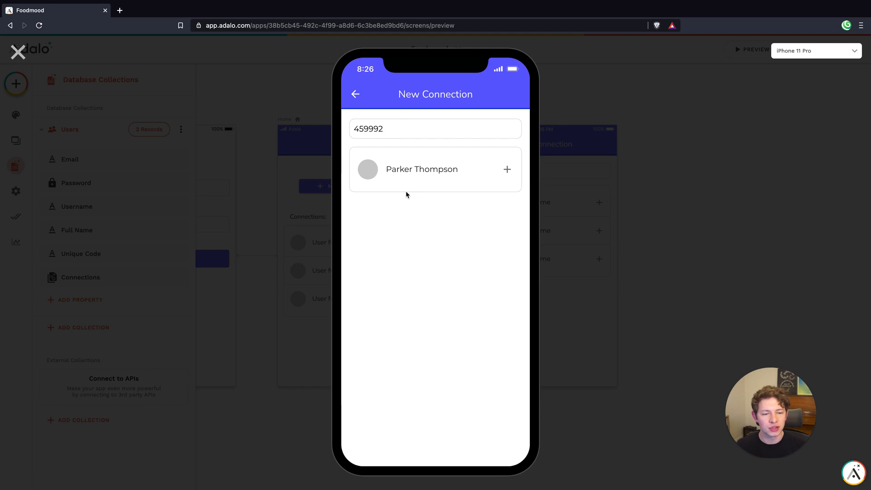
Try adding the found user with the plus sign, add them through the list row itself, and close the preview
{"action": "left_click", "coordinate": [507, 170]}
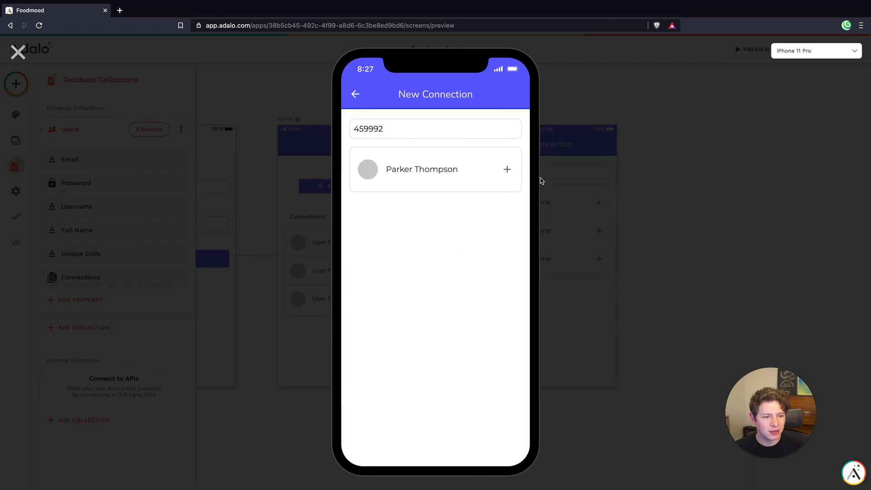
{"action": "left_click", "coordinate": [457, 179]}
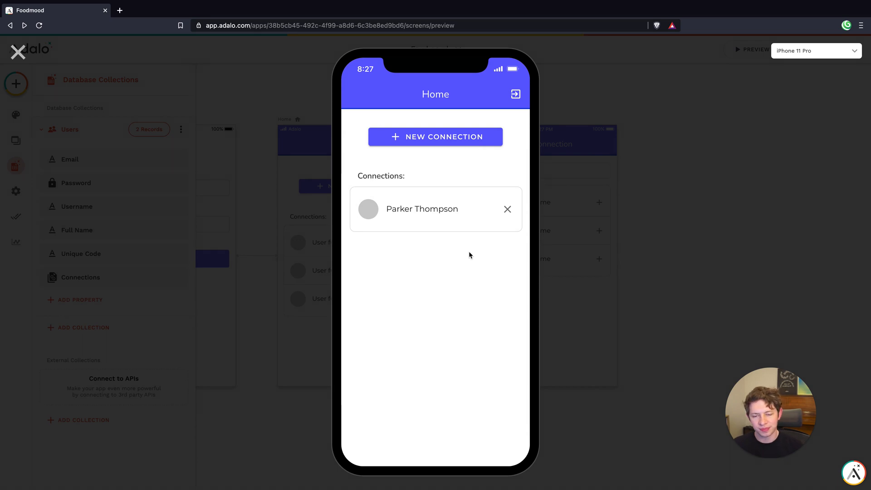
{"action": "left_click", "coordinate": [19, 51]}
Delete both Update User actions and the Link Back action from the list on the New Connection screen
{"action": "left_click", "coordinate": [560, 253]}
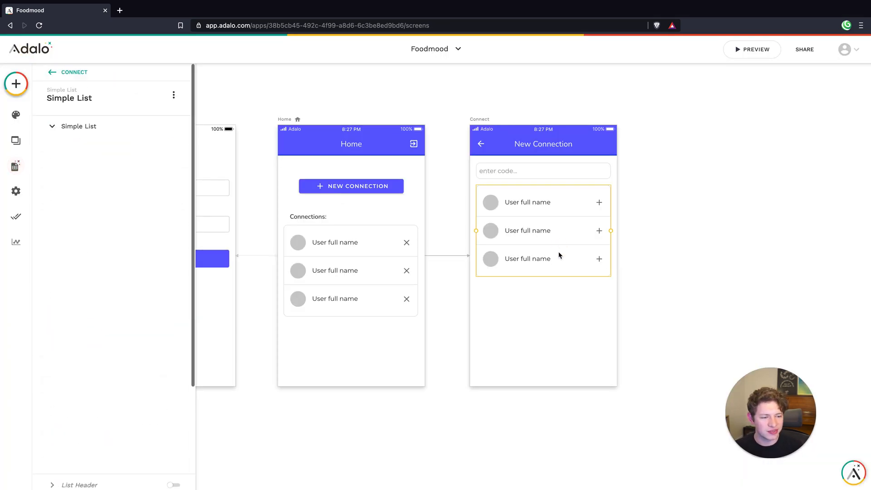
{"action": "scroll", "coordinate": [135, 244], "scroll_direction": "down", "scroll_amount": 8}
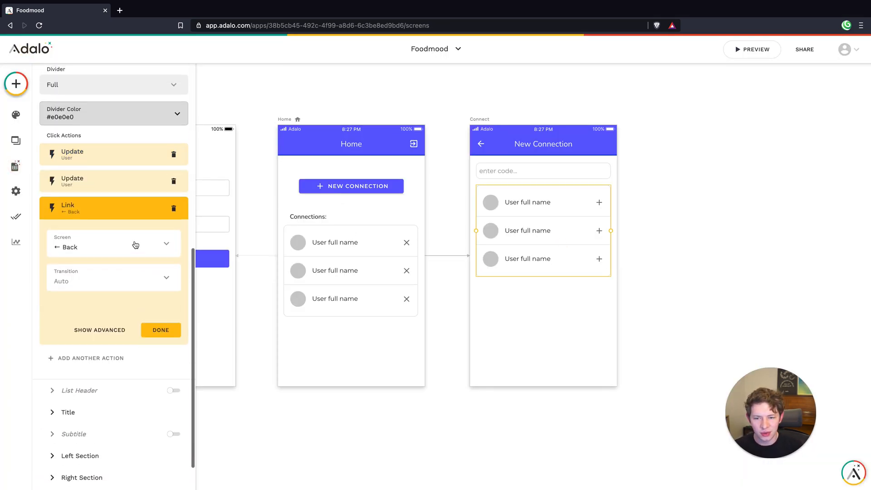
{"action": "scroll", "coordinate": [136, 245], "scroll_direction": "up", "scroll_amount": 2}
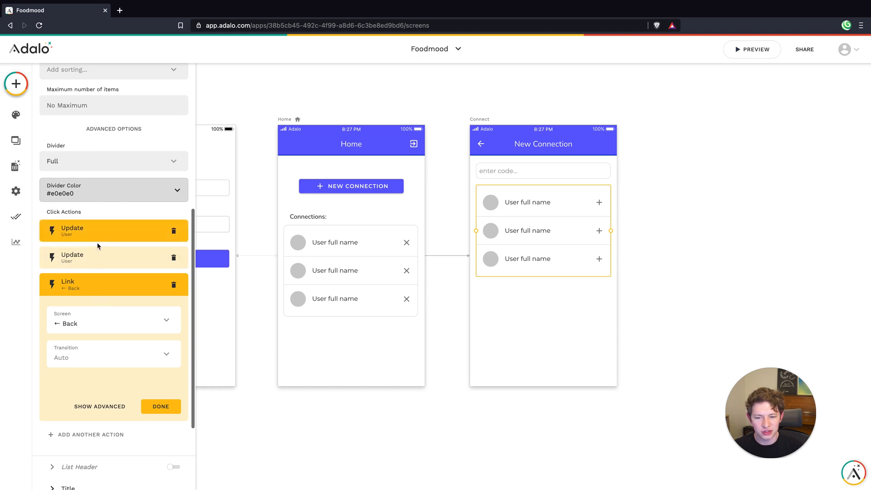
{"action": "left_click", "coordinate": [172, 230]}
{"action": "left_click", "coordinate": [172, 229]}
{"action": "left_click", "coordinate": [171, 228]}
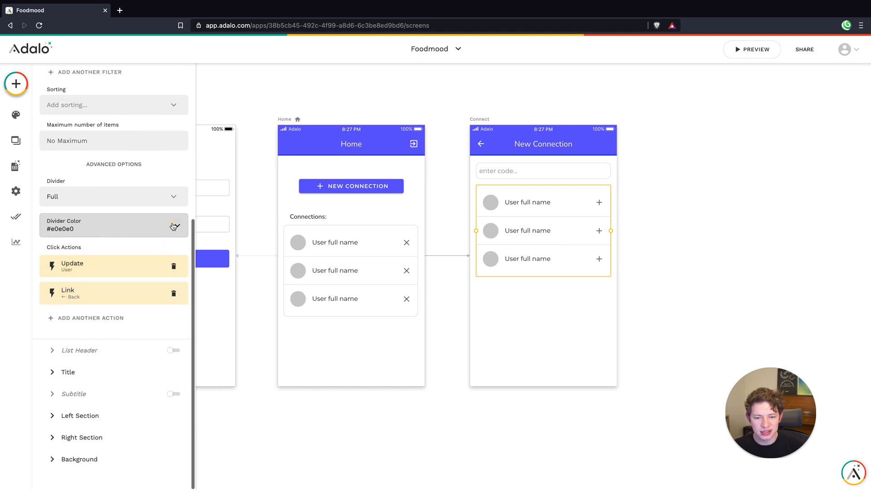
{"action": "left_click", "coordinate": [174, 267]}
{"action": "left_click", "coordinate": [172, 290]}
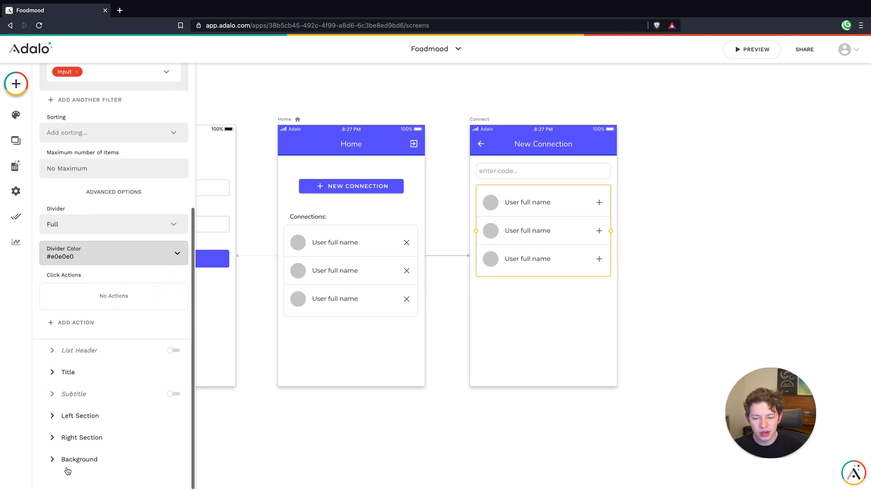
Add an action to the list's plus icon that updates Current User, with Connections set to Add Logged In User
{"action": "left_click", "coordinate": [78, 438]}
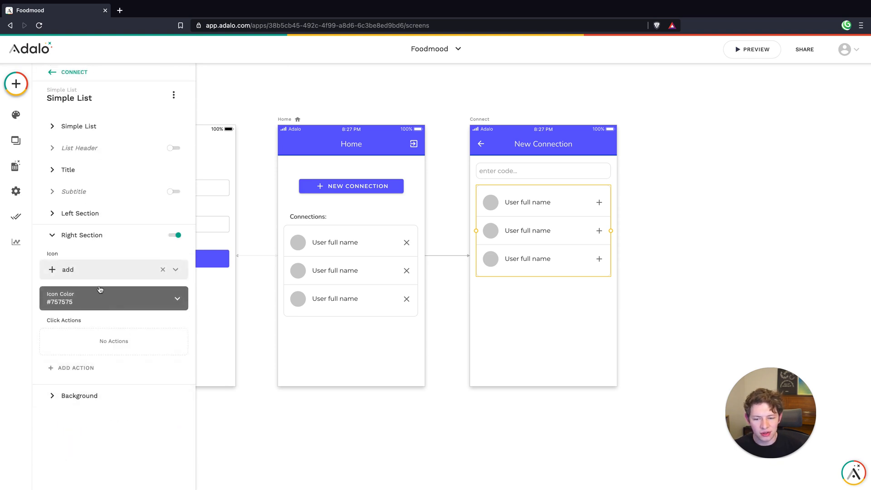
{"action": "left_click", "coordinate": [68, 367]}
{"action": "mouse_move", "coordinate": [106, 234]}
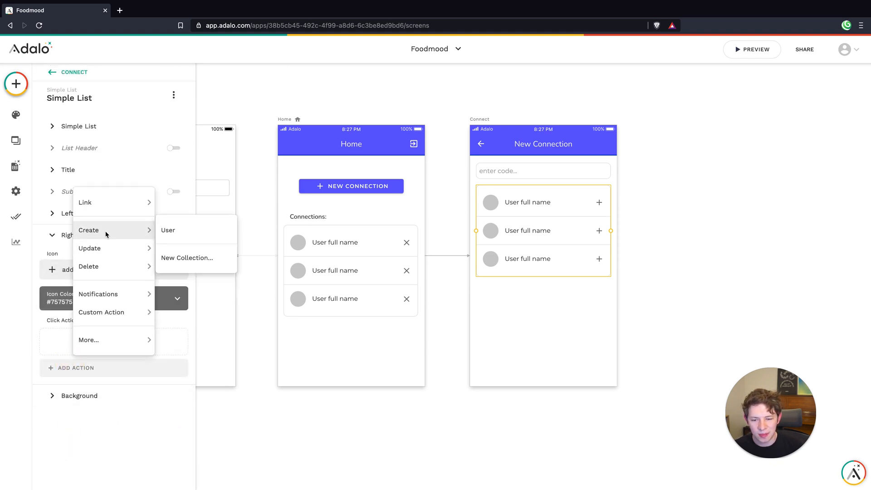
{"action": "left_click", "coordinate": [169, 248]}
{"action": "scroll", "coordinate": [153, 339], "scroll_direction": "down", "scroll_amount": 5}
{"action": "left_click", "coordinate": [148, 363]}
{"action": "mouse_move", "coordinate": [141, 285]}
{"action": "left_click", "coordinate": [220, 303]}
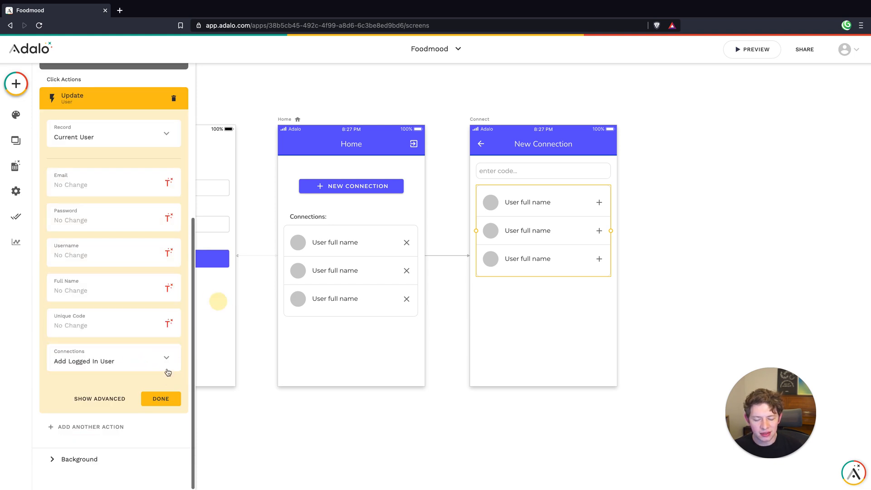
{"action": "left_click", "coordinate": [162, 396]}
Add a second plus-icon action that updates Logged In User, with Connections set to Add Current User
{"action": "left_click", "coordinate": [107, 363]}
{"action": "mouse_move", "coordinate": [121, 221]}
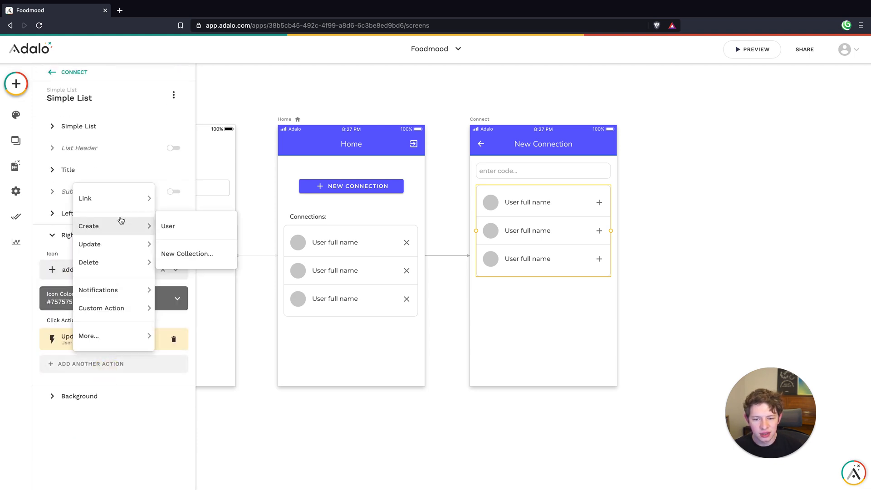
{"action": "mouse_move", "coordinate": [152, 246]}
{"action": "mouse_move", "coordinate": [187, 278]}
{"action": "left_click", "coordinate": [184, 298]}
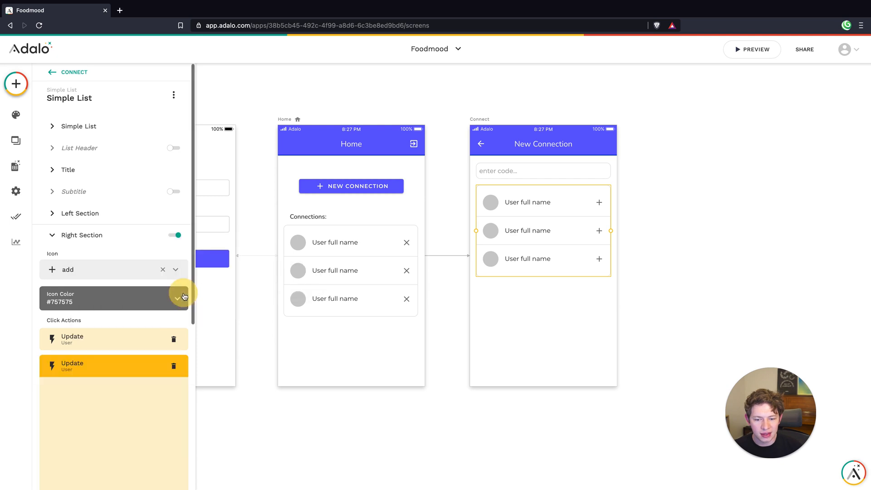
{"action": "left_click", "coordinate": [110, 362]}
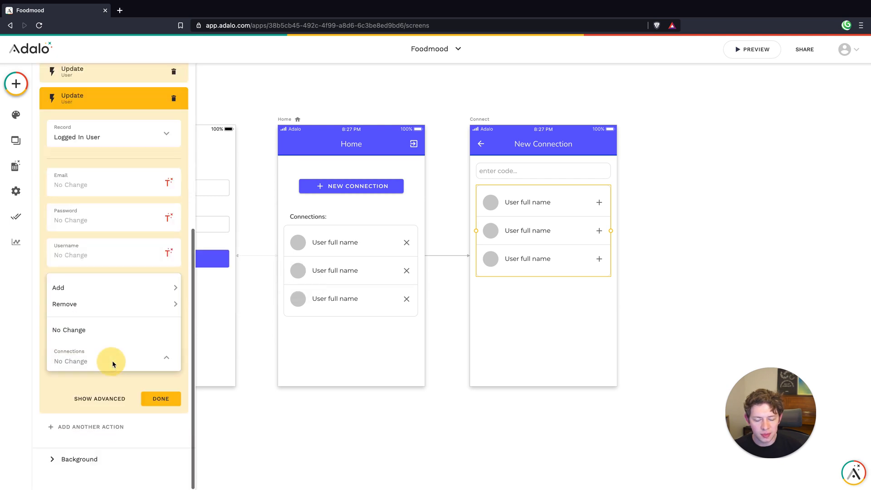
{"action": "mouse_move", "coordinate": [108, 287]}
{"action": "left_click", "coordinate": [232, 287]}
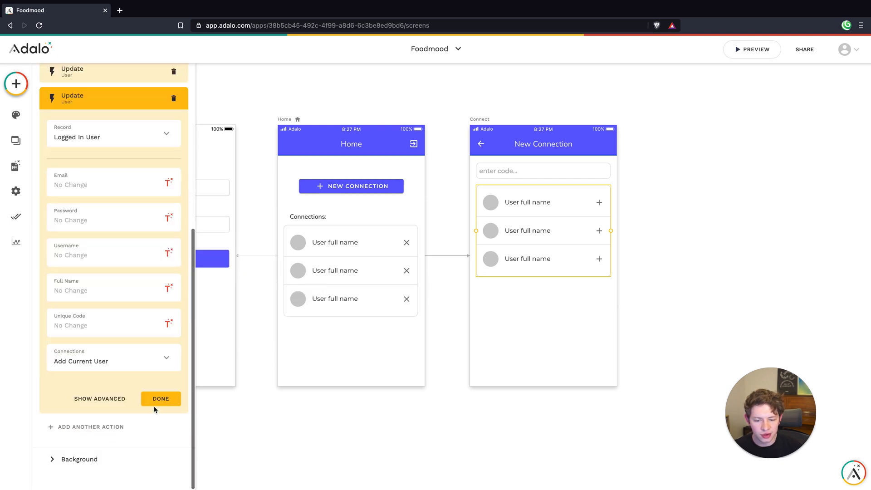
{"action": "left_click", "coordinate": [155, 399]}
Add a Link action to Back as the third action on the list's plus icon
{"action": "left_click", "coordinate": [97, 390]}
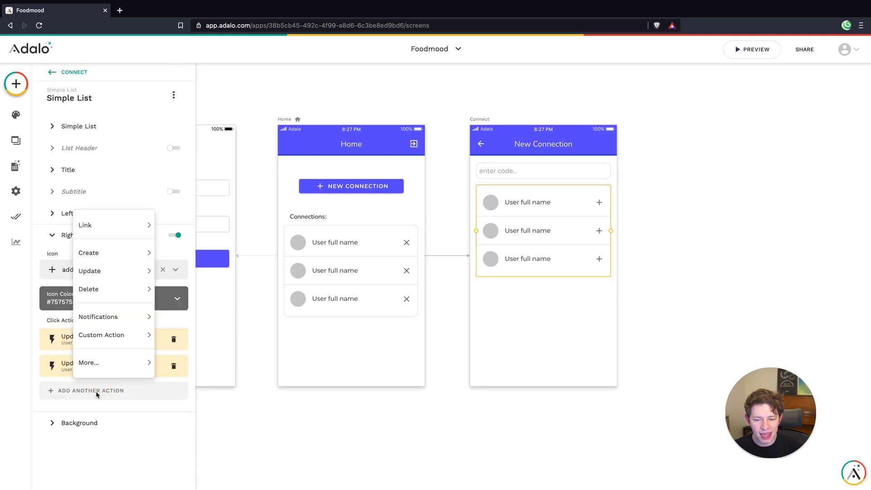
{"action": "mouse_move", "coordinate": [111, 225]}
{"action": "left_click", "coordinate": [195, 248]}
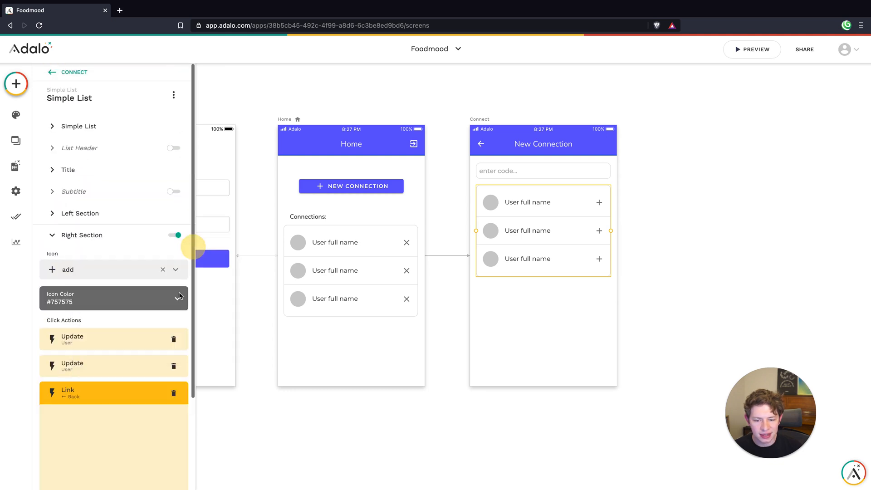
{"action": "left_click", "coordinate": [158, 398]}
{"action": "left_click", "coordinate": [380, 288]}
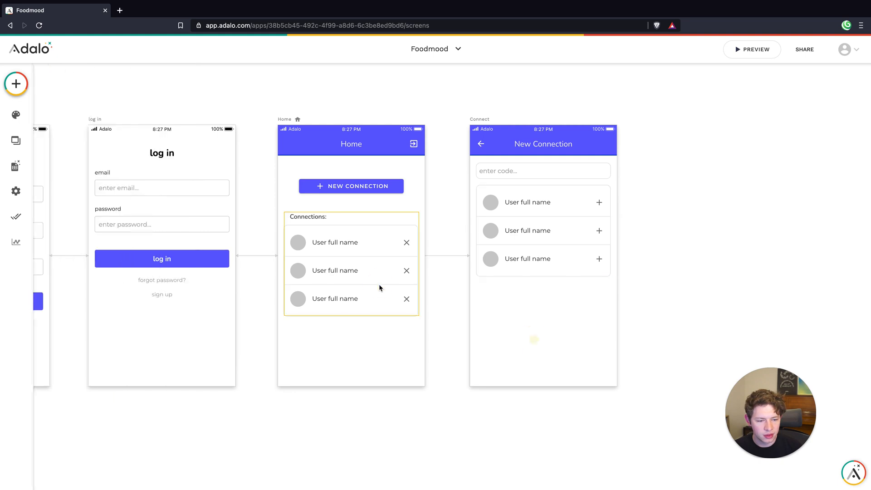
{"action": "scroll", "coordinate": [136, 315], "scroll_direction": "down", "scroll_amount": 6}
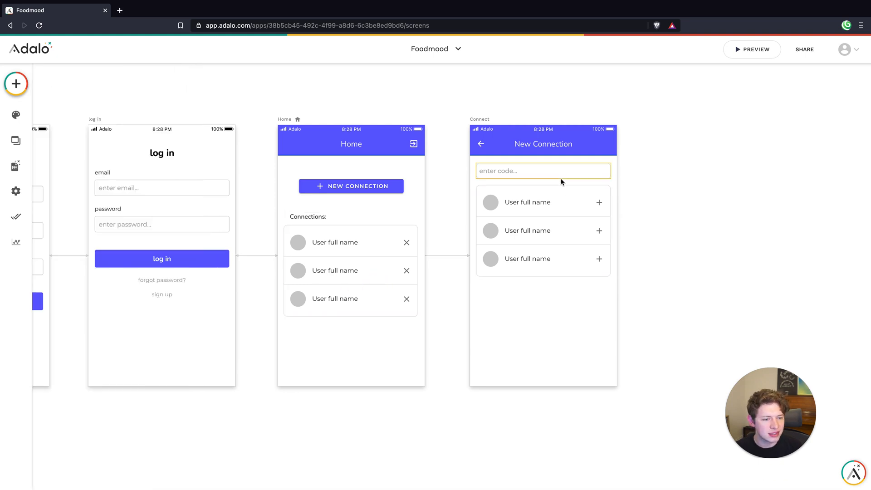
Make the New Connection screen's list Sometimes Visible, depending on the Input form field
{"action": "left_click", "coordinate": [559, 204]}
{"action": "scroll", "coordinate": [141, 237], "scroll_direction": "down", "scroll_amount": 5}
{"action": "scroll", "coordinate": [146, 238], "scroll_direction": "up", "scroll_amount": 5}
{"action": "left_click", "coordinate": [174, 94]}
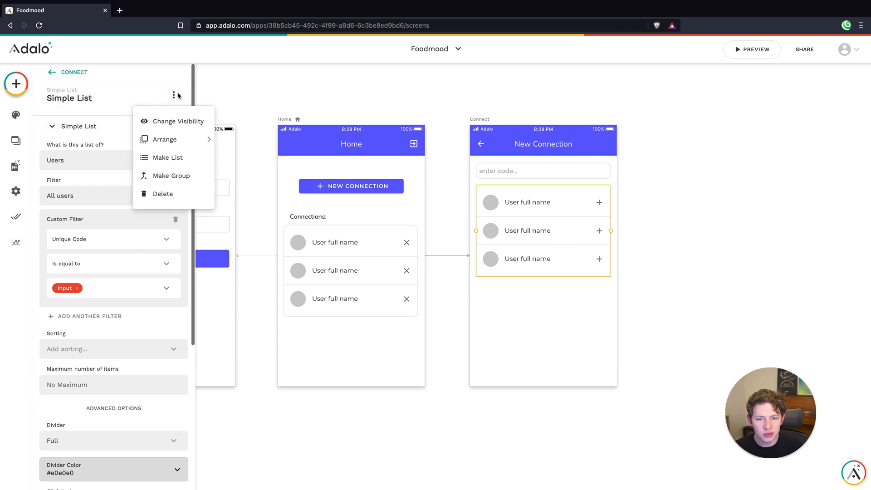
{"action": "left_click", "coordinate": [161, 121]}
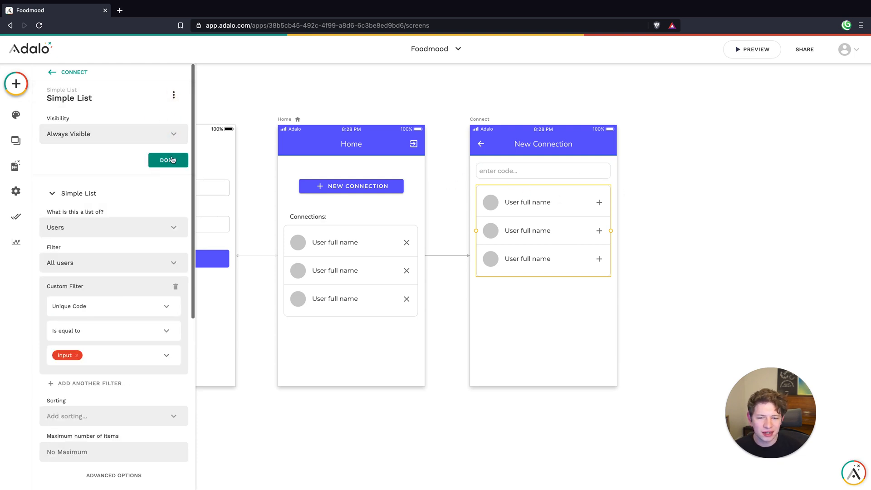
{"action": "left_click", "coordinate": [120, 134]}
{"action": "left_click", "coordinate": [85, 175]}
{"action": "left_click", "coordinate": [85, 175]}
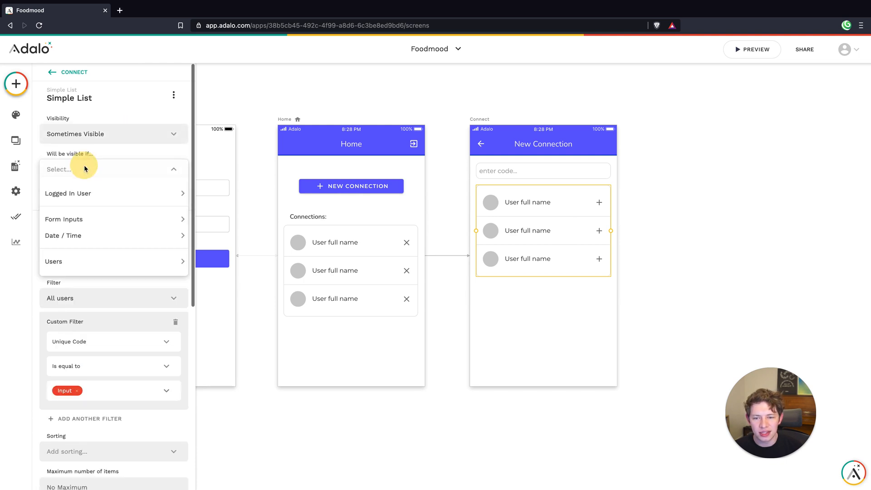
{"action": "mouse_move", "coordinate": [93, 221]}
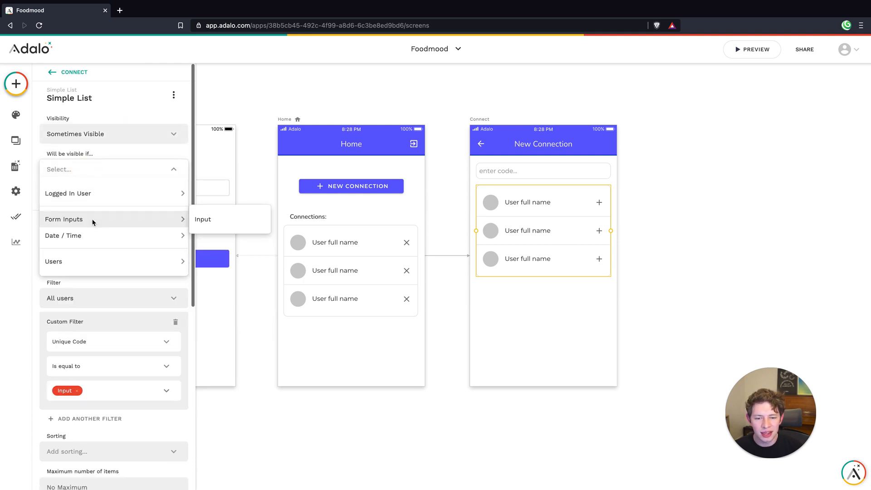
{"action": "left_click", "coordinate": [217, 220]}
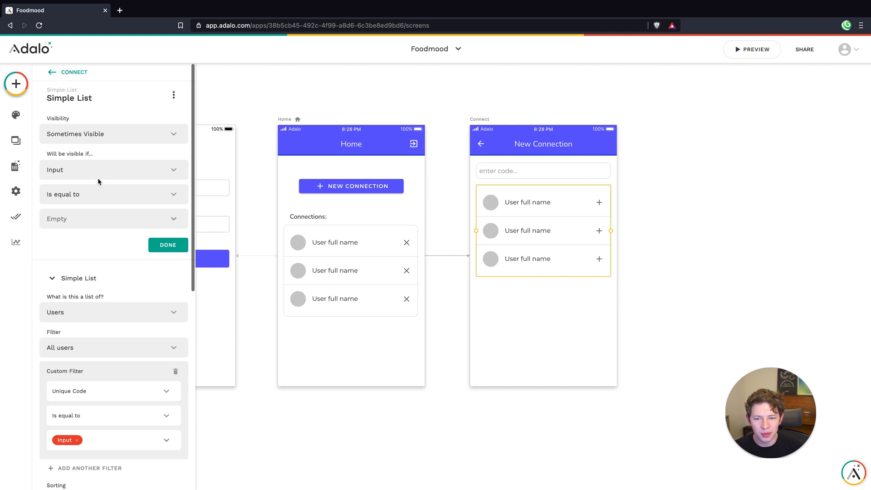
Try Contains as the list's visibility comparison, then set it to Is not equal to with the value Empty
{"action": "left_click", "coordinate": [93, 196]}
{"action": "left_click", "coordinate": [88, 247]}
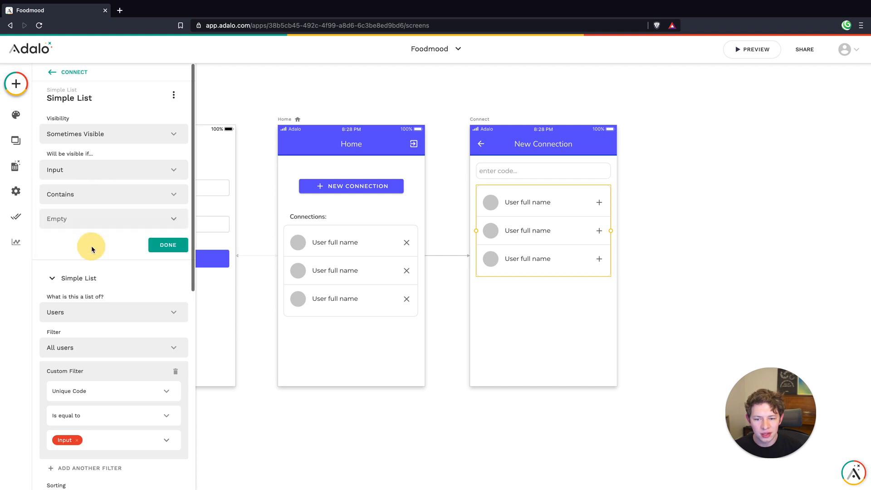
{"action": "left_click", "coordinate": [177, 219]}
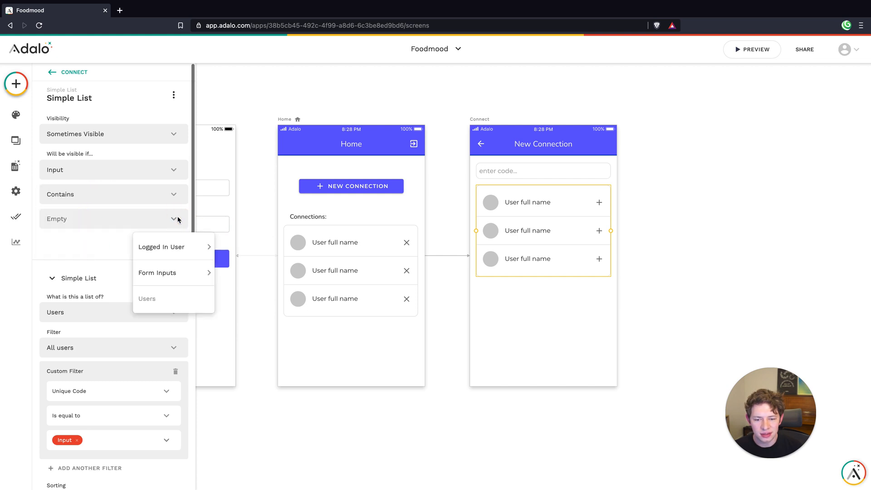
{"action": "left_click", "coordinate": [165, 196]}
{"action": "left_click", "coordinate": [116, 231]}
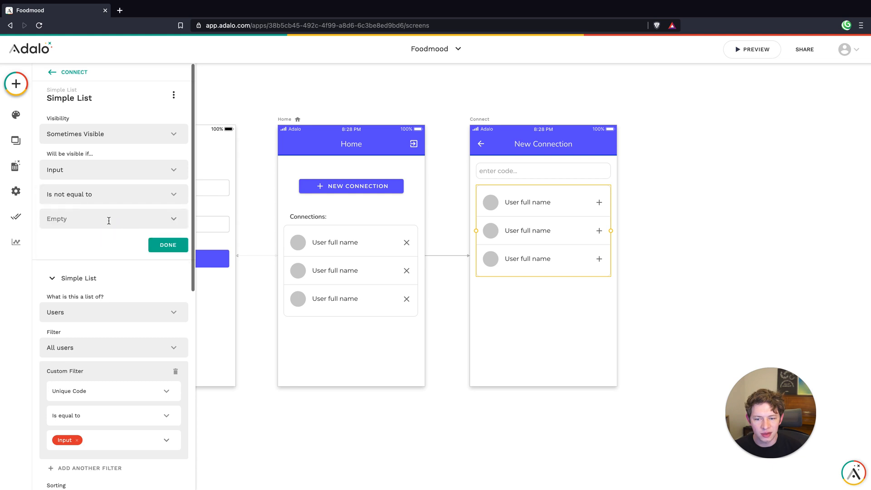
{"action": "left_click", "coordinate": [157, 245]}
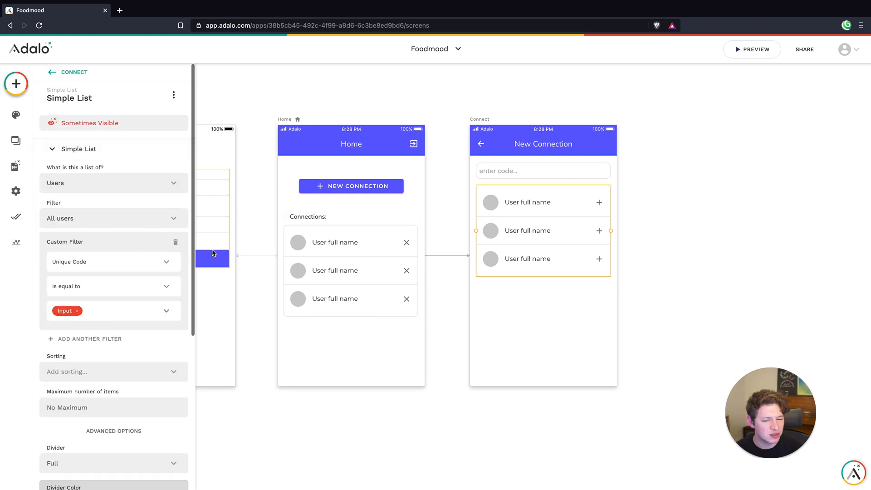
{"action": "left_click", "coordinate": [543, 303]}
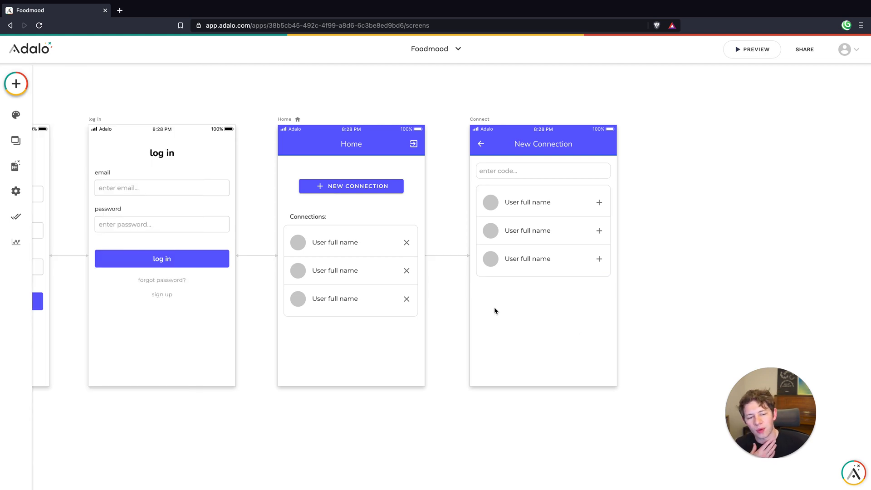
Enable the left icon on the Home screen's app bar and set it to the person icon
{"action": "left_click", "coordinate": [311, 148]}
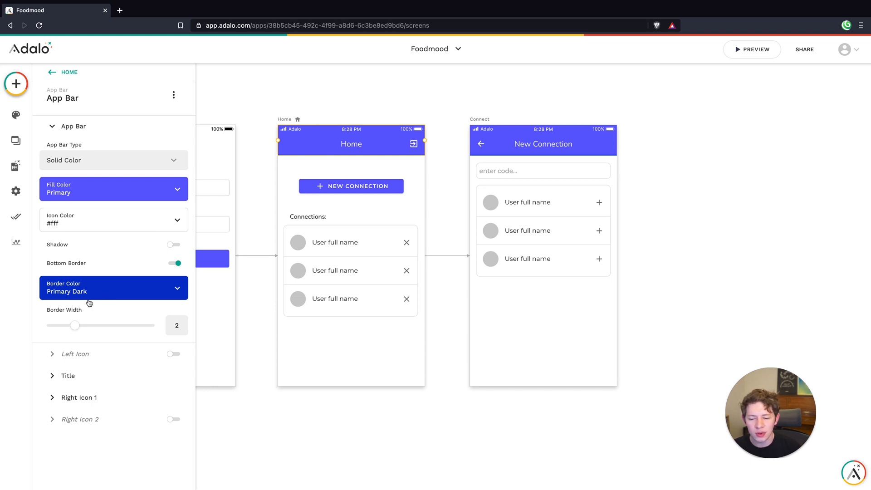
{"action": "left_click", "coordinate": [172, 354]}
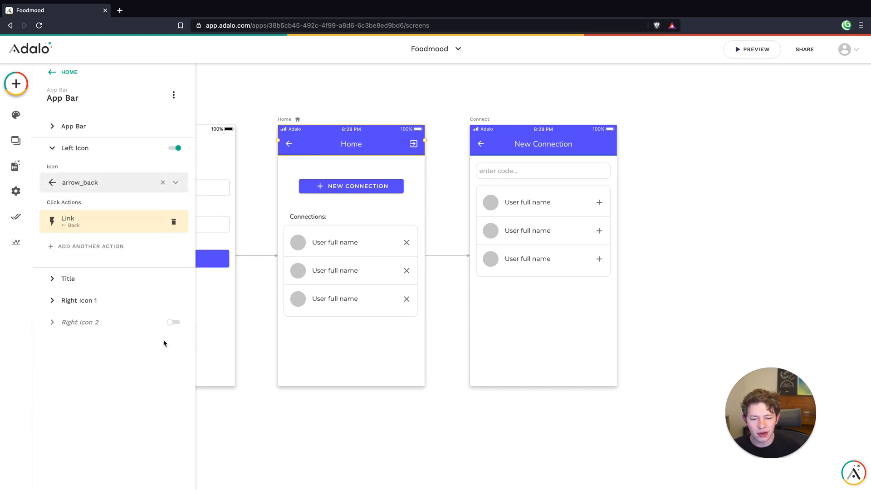
{"action": "left_click", "coordinate": [88, 229]}
{"action": "left_click", "coordinate": [84, 181]}
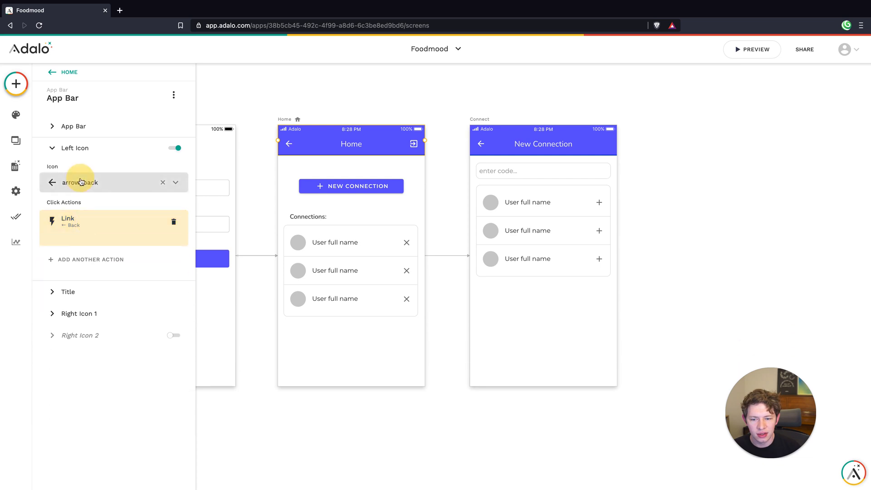
{"action": "type", "text": "person"}
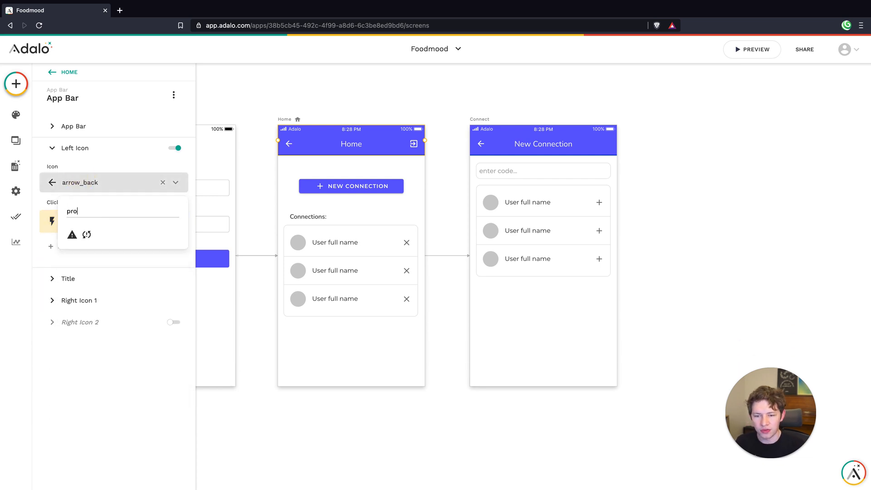
{"action": "left_click", "coordinate": [71, 235]}
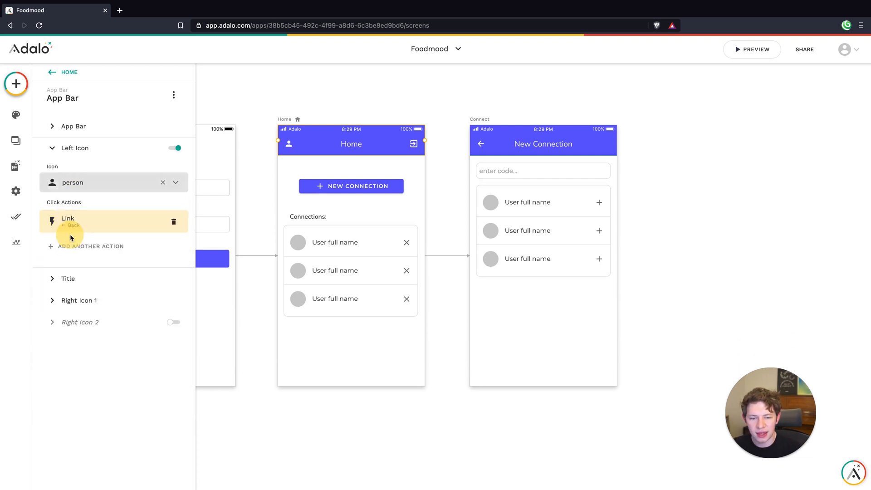
{"action": "left_click", "coordinate": [91, 224]}
{"action": "left_click", "coordinate": [101, 261]}
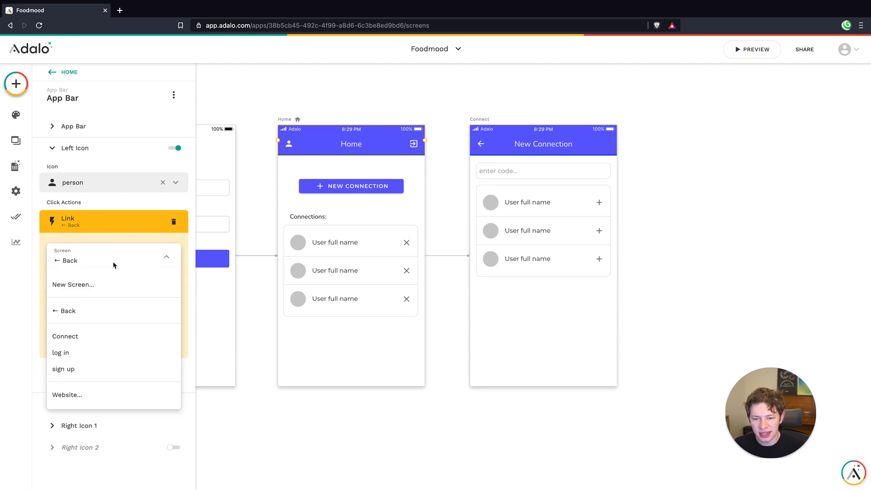
{"action": "left_click", "coordinate": [116, 262]}
{"action": "left_click", "coordinate": [160, 343]}
{"action": "left_click", "coordinate": [392, 401]}
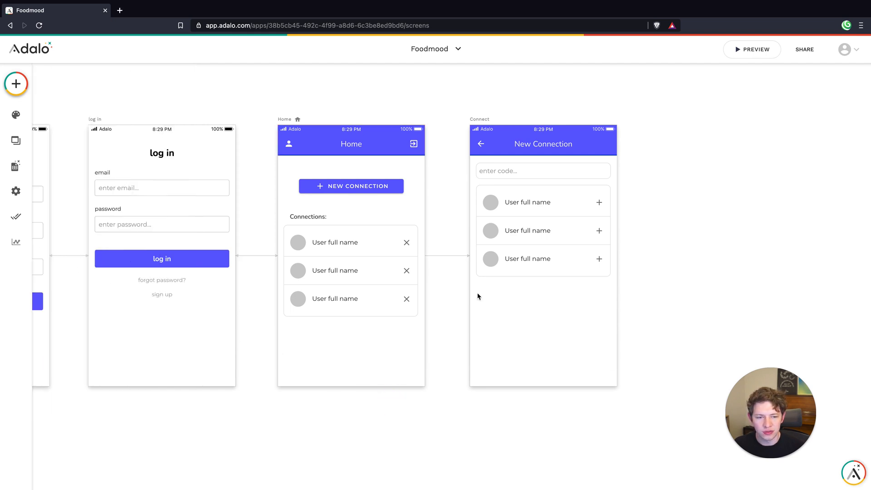
Duplicate the Connect screen, place the copy beside the original, and rename the copy Profile
{"action": "scroll", "coordinate": [476, 295], "scroll_direction": "down", "scroll_amount": 5}
{"action": "left_click_drag", "start_coordinate": [526, 204], "coordinate": [426, 192]}
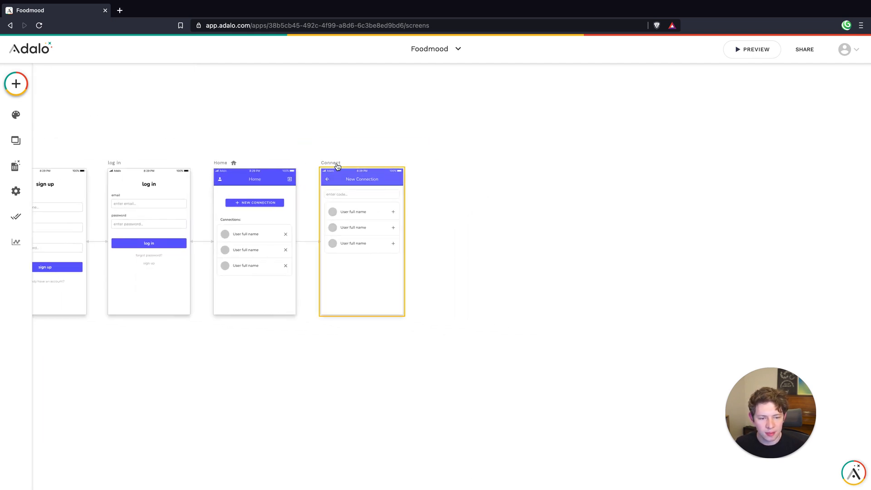
{"action": "left_click_drag", "start_coordinate": [337, 167], "coordinate": [444, 164]}
{"action": "left_click", "coordinate": [497, 148]}
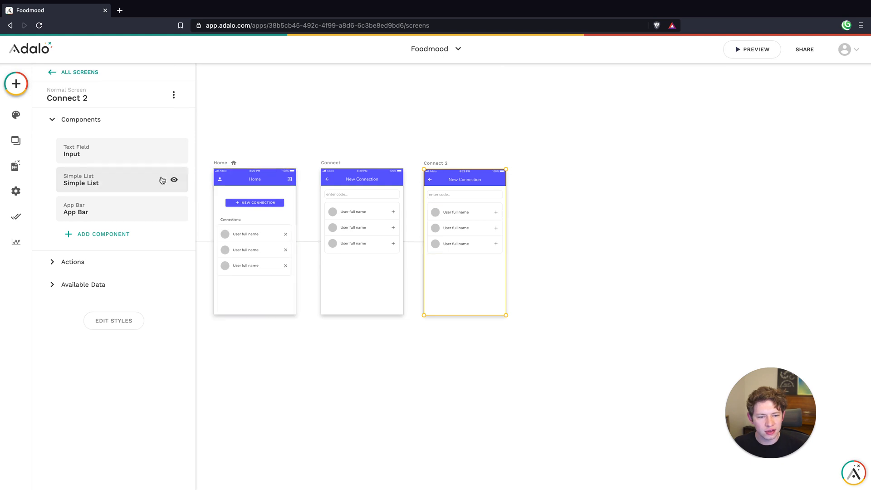
Set the title text of the Profile screen's app bar to "Profile"
{"action": "left_click", "coordinate": [82, 210]}
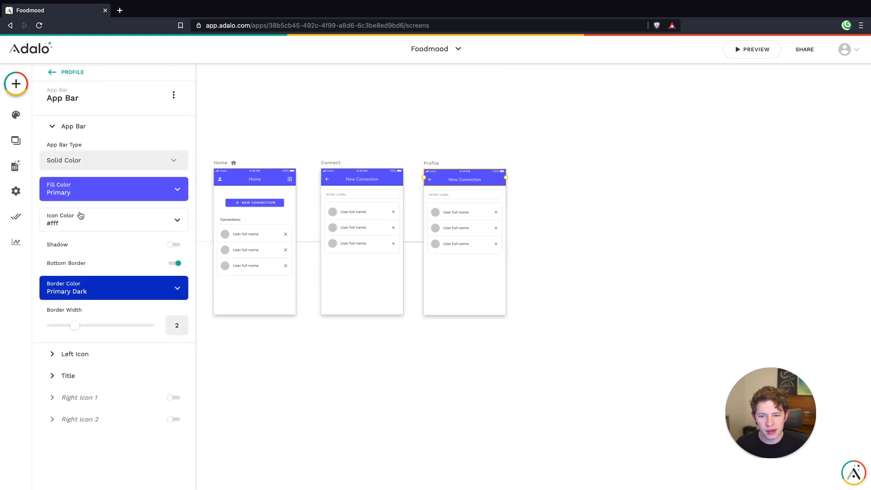
{"action": "left_click", "coordinate": [84, 380]}
{"action": "left_click", "coordinate": [70, 204]}
{"action": "left_click", "coordinate": [70, 217]}
{"action": "triple_click", "coordinate": [71, 243]}
{"action": "type", "text": "Profile"}
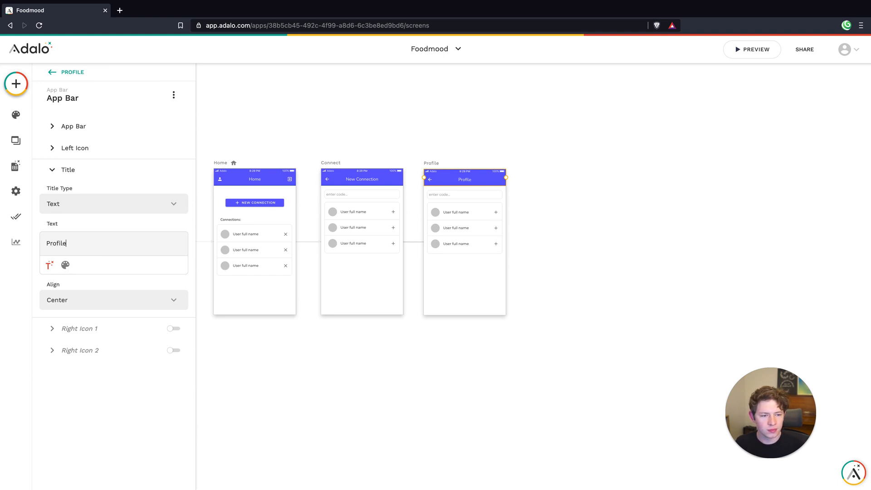
{"action": "left_click", "coordinate": [558, 239]}
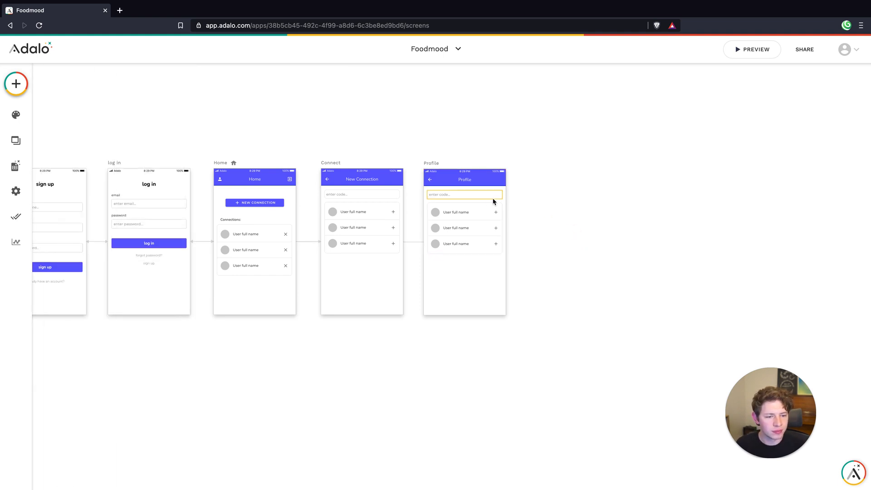
Delete the code input field and the user list from the Profile screen
{"action": "left_click", "coordinate": [477, 199]}
{"action": "key", "text": "Delete"}
{"action": "left_click", "coordinate": [460, 210]}
{"action": "key", "text": "Delete"}
Add a text component to the Profile screen reading "Share this code with others to connect:"
{"action": "left_click", "coordinate": [18, 83]}
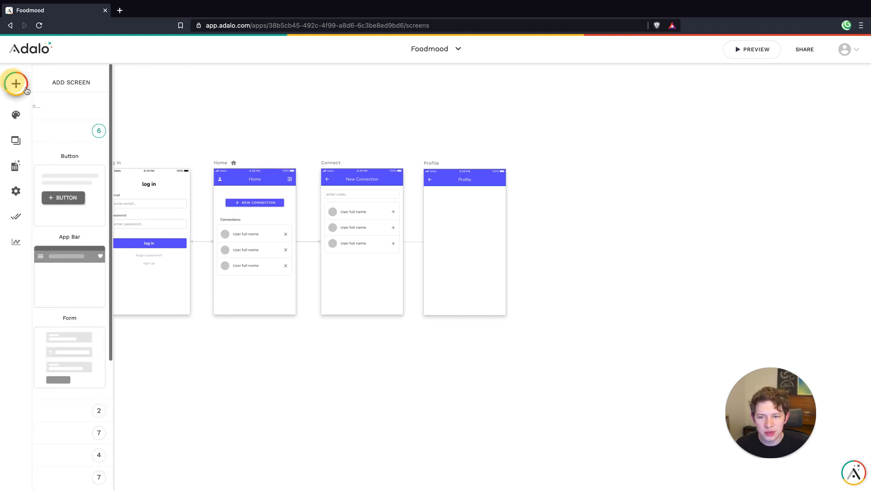
{"action": "left_click_drag", "start_coordinate": [80, 192], "coordinate": [438, 211]}
{"action": "triple_click", "coordinate": [76, 138]}
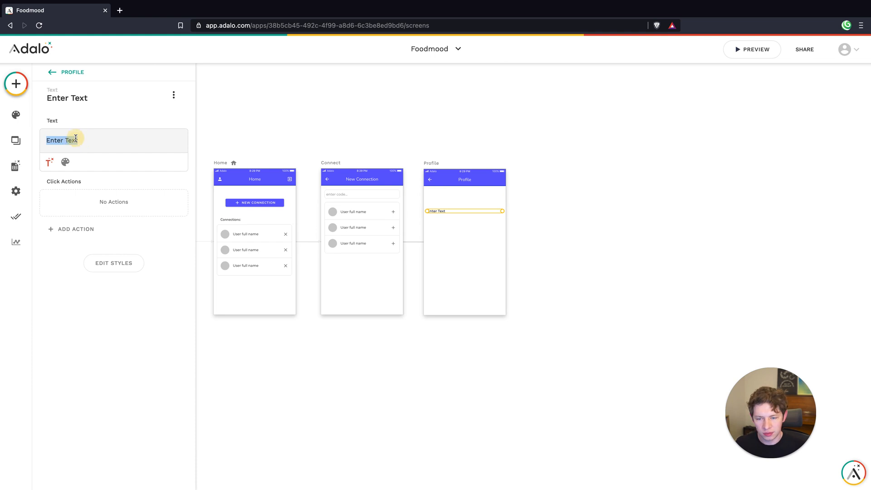
{"action": "type", "text": "Share this code with others"}
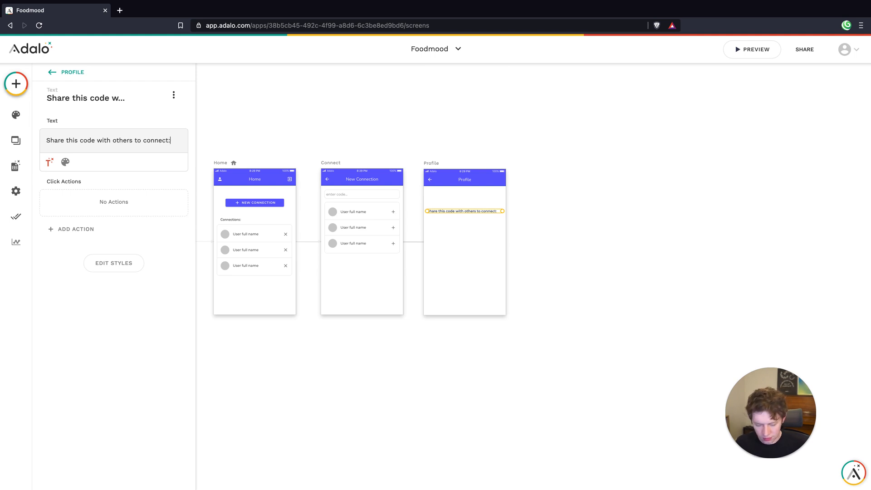
Move the share-code text up closer to the Profile screen's app bar
{"action": "left_click", "coordinate": [447, 233]}
{"action": "scroll", "coordinate": [468, 224], "scroll_direction": "up", "scroll_amount": 5}
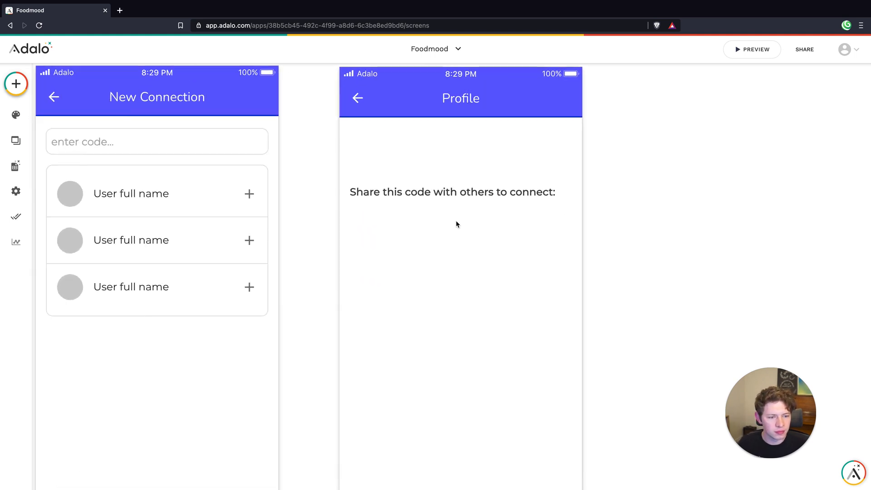
{"action": "left_click_drag", "start_coordinate": [421, 192], "coordinate": [426, 166]}
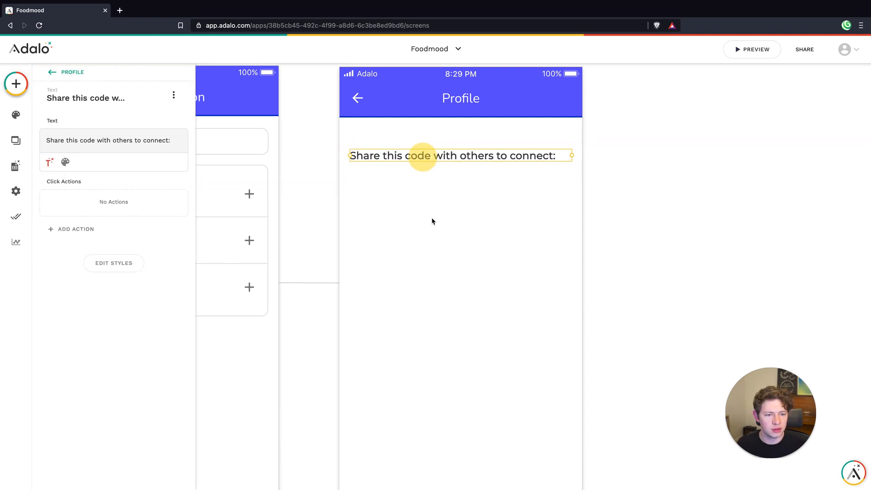
Add a text component below the share-code text on the Profile screen, showing the logged-in user's Unique Code
{"action": "left_click", "coordinate": [430, 236]}
{"action": "left_click", "coordinate": [15, 84]}
{"action": "left_click_drag", "start_coordinate": [63, 195], "coordinate": [382, 200]}
{"action": "left_click", "coordinate": [70, 140]}
{"action": "key", "text": "ctrl+a"}
{"action": "key", "text": "BackSpace"}
{"action": "left_click", "coordinate": [52, 164]}
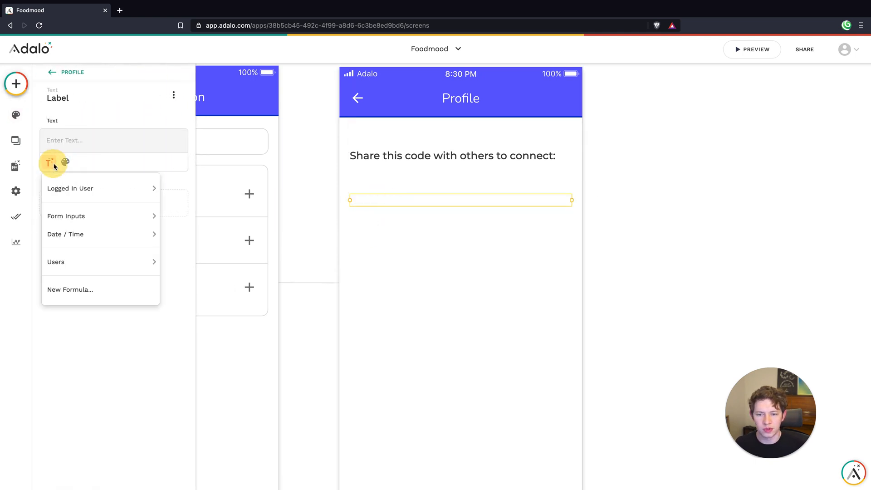
{"action": "mouse_move", "coordinate": [85, 196]}
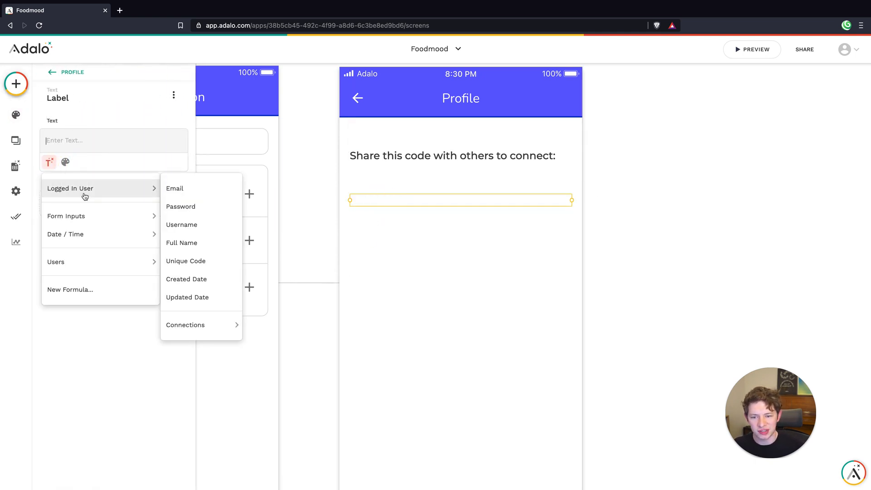
{"action": "left_click", "coordinate": [189, 259]}
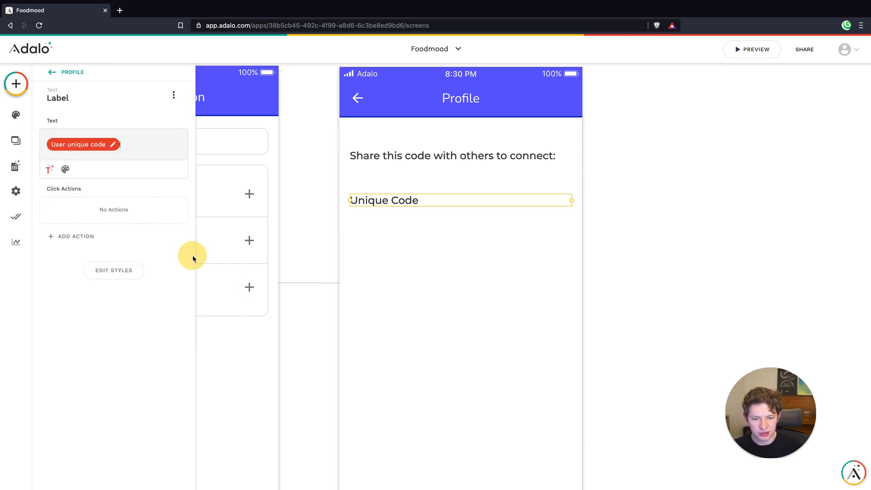
Set the unique code text to font size 32 and center-align it
{"action": "left_click", "coordinate": [65, 170]}
{"action": "left_click", "coordinate": [146, 168]}
{"action": "left_click", "coordinate": [145, 168]}
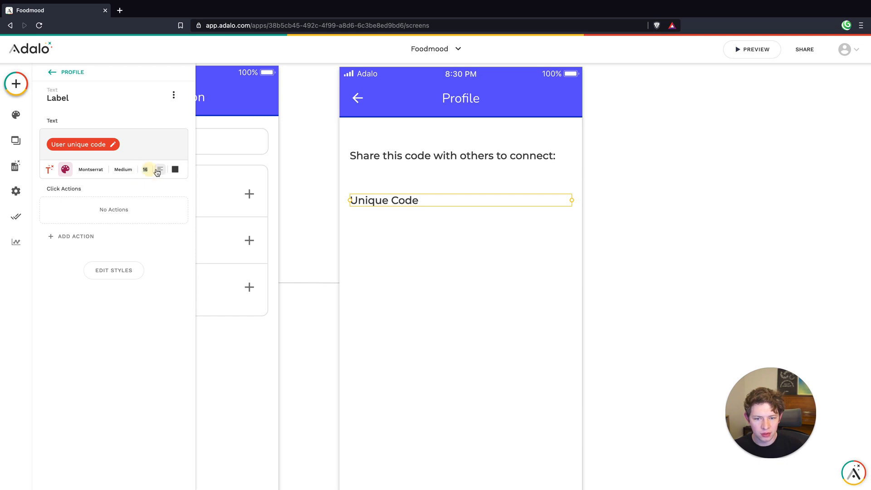
{"action": "type", "text": "32"}
{"action": "left_click", "coordinate": [158, 170]}
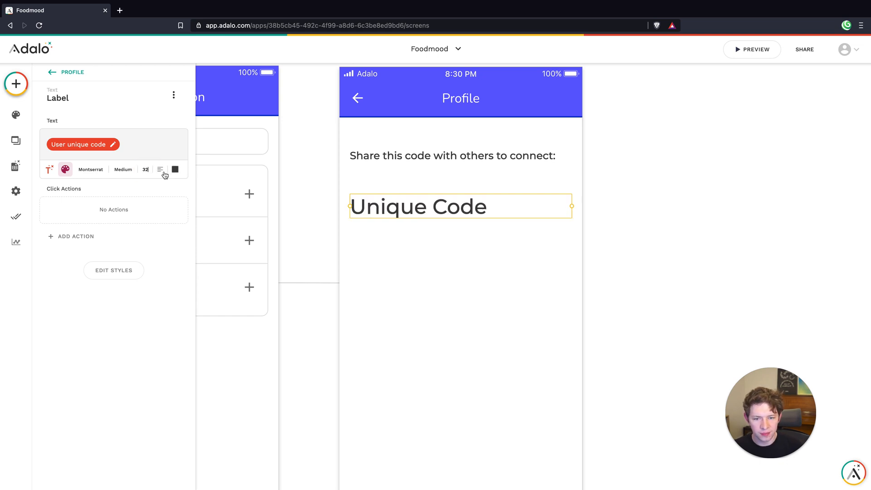
{"action": "left_click", "coordinate": [162, 209]}
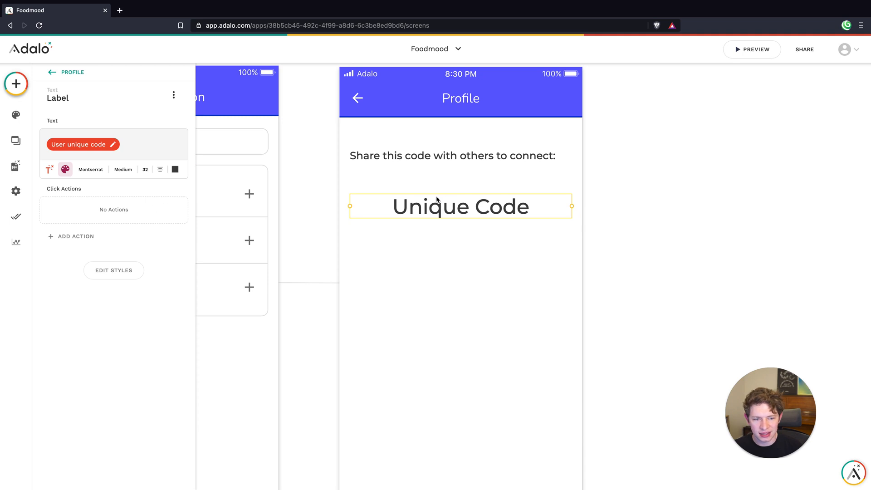
Style the unique code text in Nunito Extra Bold with the purple-blue theme color #615EFF
{"action": "left_click", "coordinate": [124, 170]}
{"action": "left_click", "coordinate": [128, 170]}
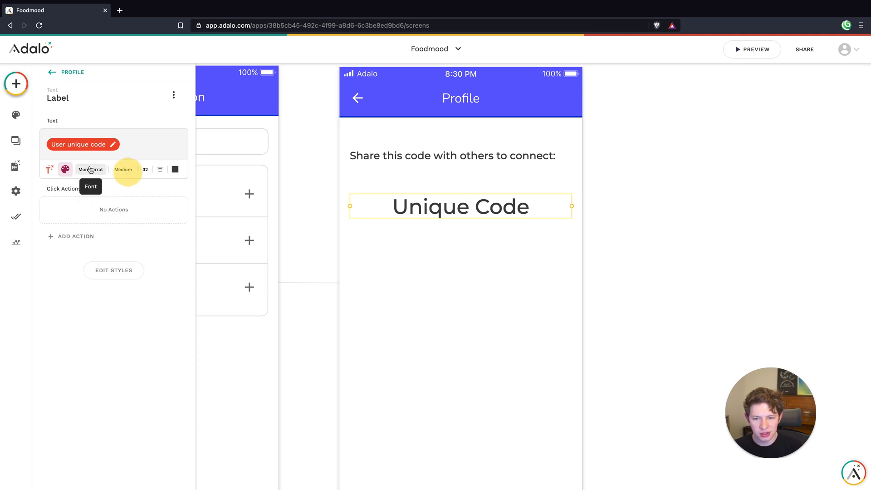
{"action": "left_click", "coordinate": [90, 169]}
{"action": "left_click", "coordinate": [91, 196]}
{"action": "left_click", "coordinate": [113, 170]}
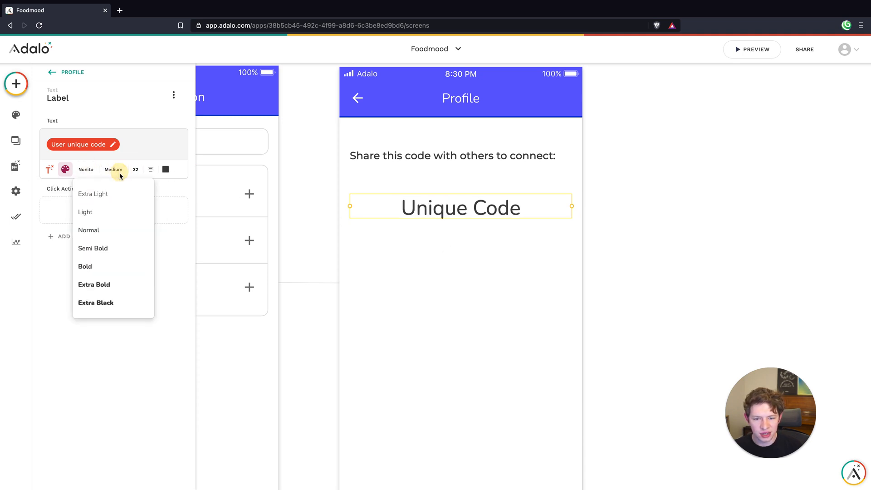
{"action": "left_click", "coordinate": [112, 285]}
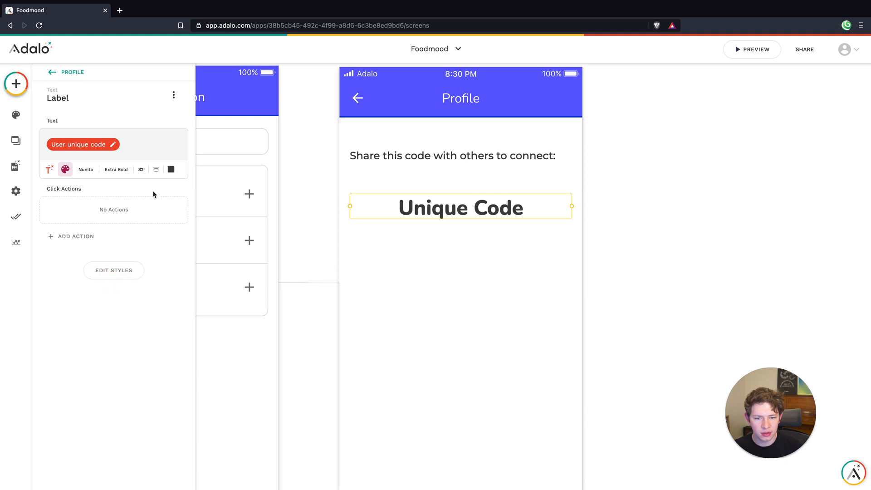
{"action": "left_click", "coordinate": [170, 170]}
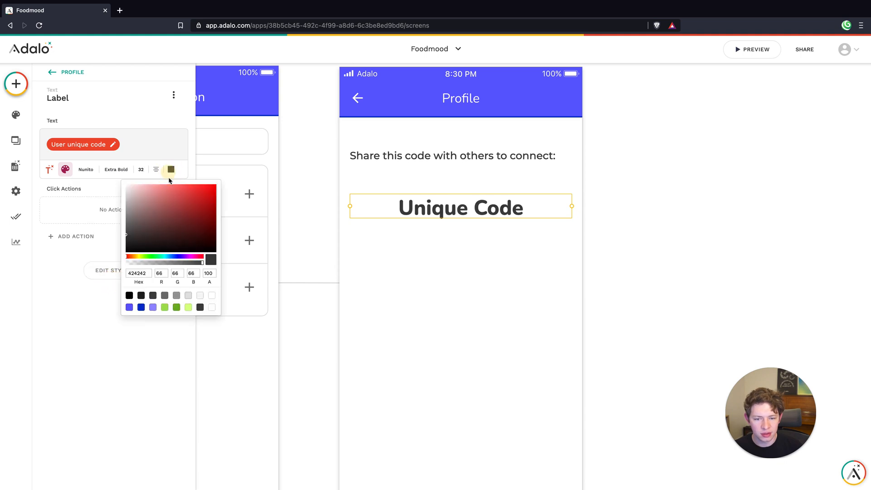
{"action": "left_click", "coordinate": [129, 307]}
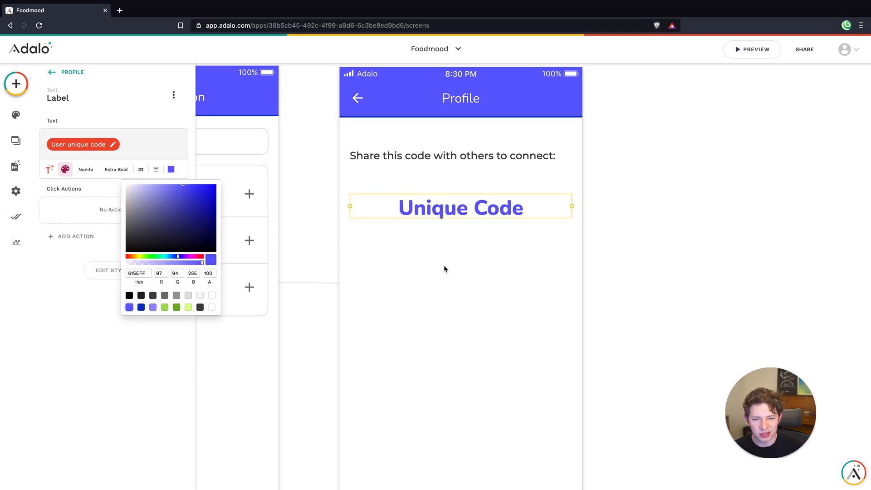
{"action": "left_click", "coordinate": [467, 247]}
Move the unique code text up just beneath the share-code text, and center-align the share-code text
{"action": "left_click_drag", "start_coordinate": [466, 200], "coordinate": [467, 190]}
{"action": "left_click", "coordinate": [462, 155]}
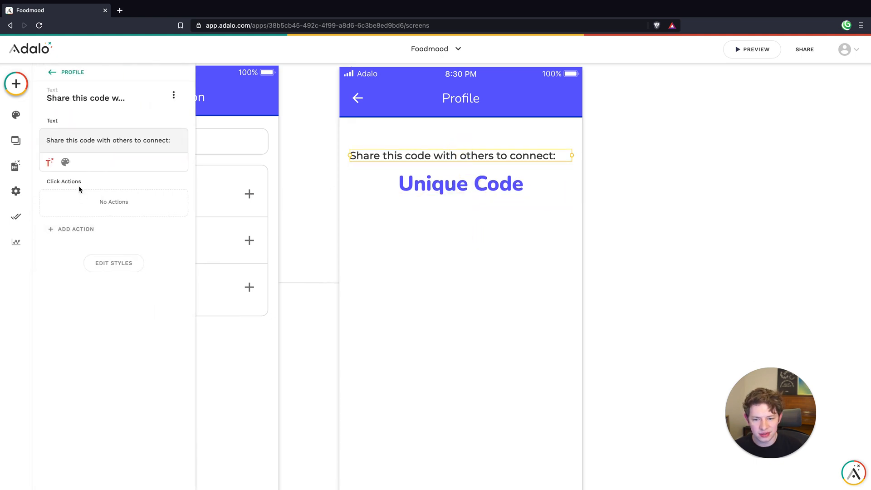
{"action": "left_click", "coordinate": [65, 162]}
{"action": "left_click", "coordinate": [159, 162]}
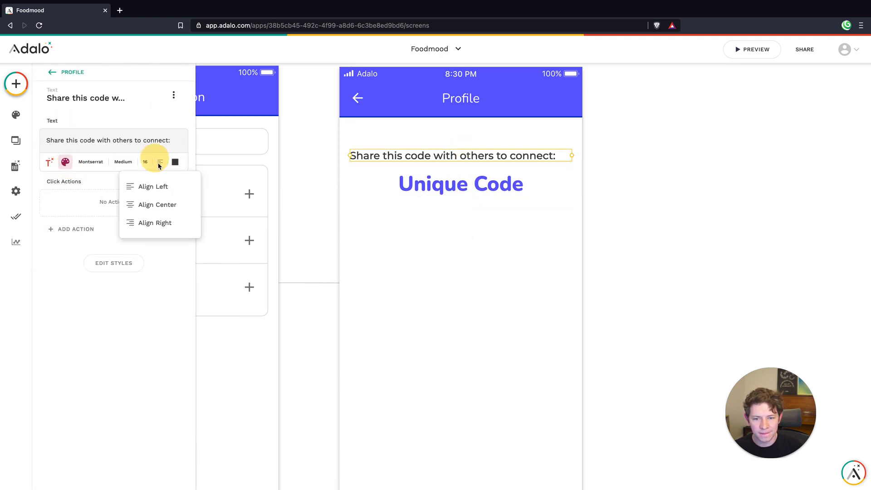
{"action": "left_click", "coordinate": [156, 205]}
{"action": "left_click", "coordinate": [426, 235]}
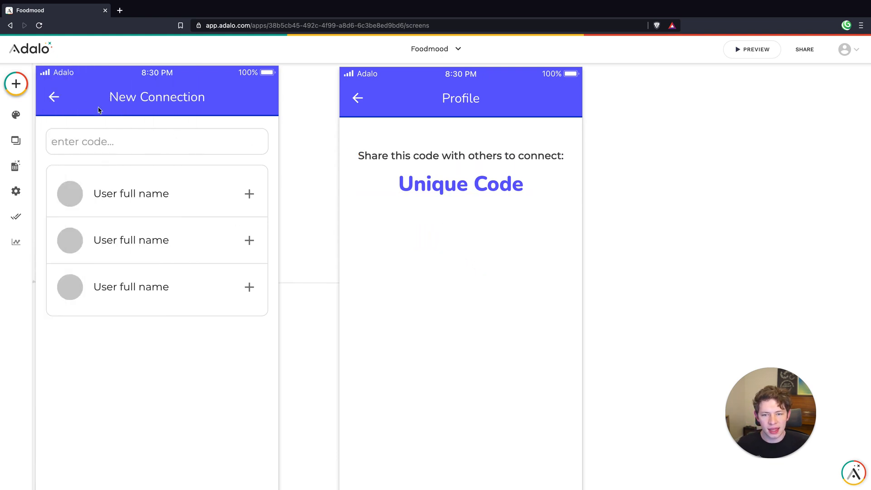
Add a button below the unique code on the Profile screen with the text "Reset Code"
{"action": "left_click", "coordinate": [16, 84]}
{"action": "left_click_drag", "start_coordinate": [142, 189], "coordinate": [460, 244]}
{"action": "left_click", "coordinate": [89, 176]}
{"action": "type", "text": "Res"}
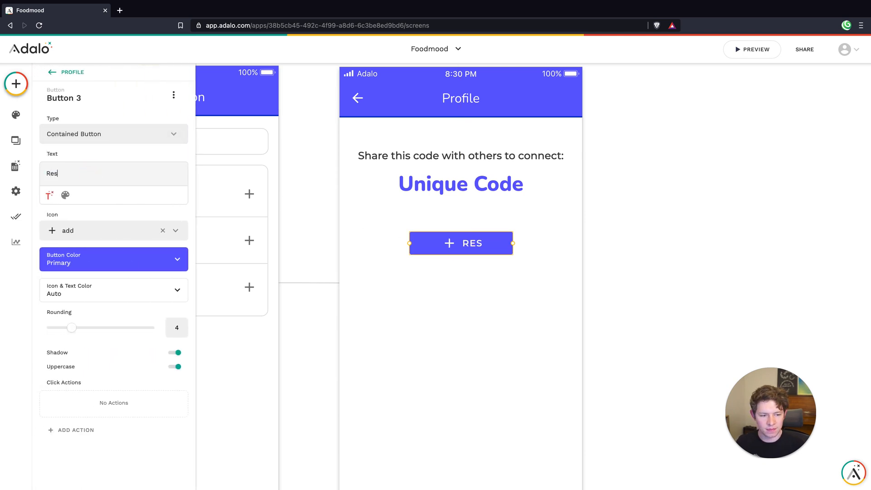
{"action": "type", "text": "et Code"}
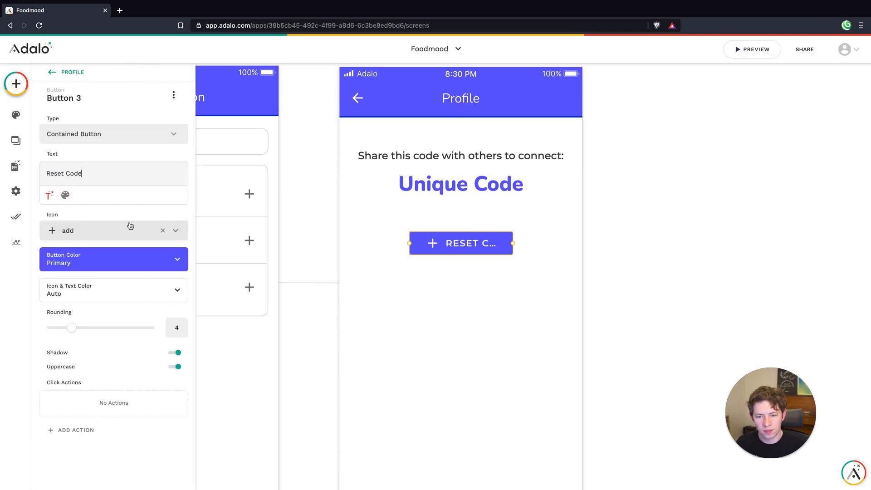
Give the Reset Code button the refresh icon, widen it to fit its full label and center it horizontally
{"action": "left_click", "coordinate": [120, 231]}
{"action": "type", "text": "ref"}
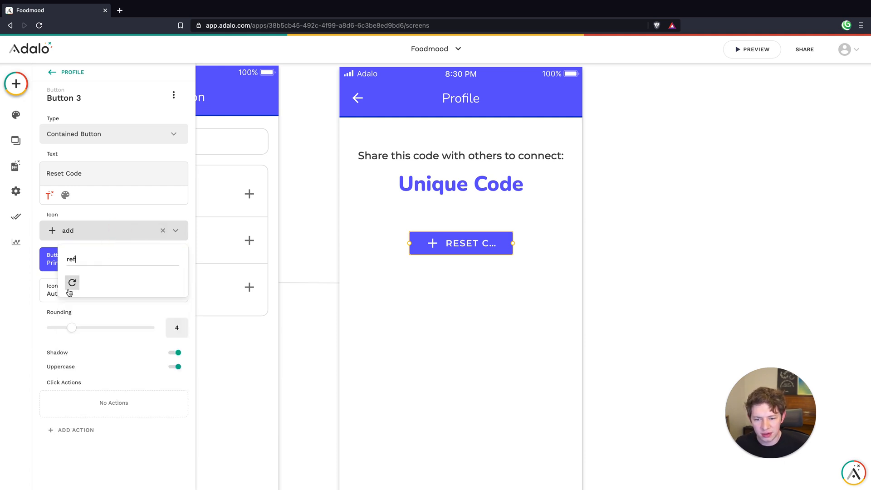
{"action": "left_click", "coordinate": [72, 283]}
{"action": "left_click_drag", "start_coordinate": [515, 246], "coordinate": [569, 243]}
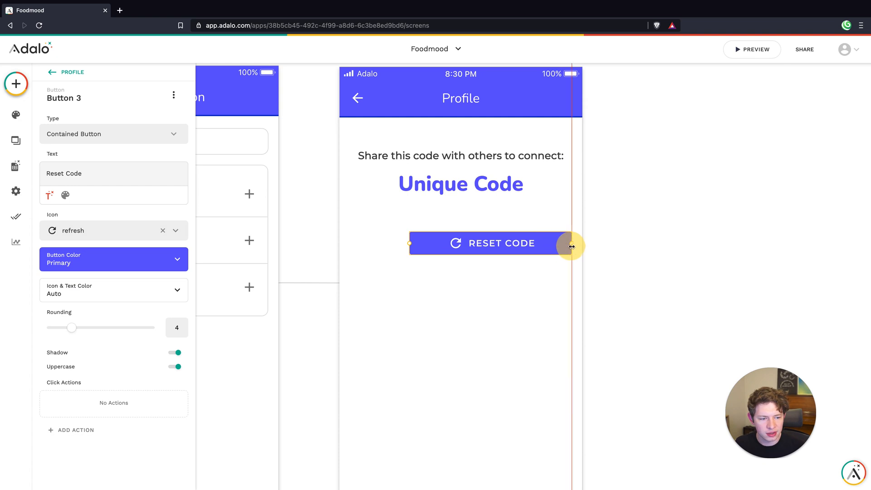
{"action": "left_click_drag", "start_coordinate": [517, 243], "coordinate": [501, 243]}
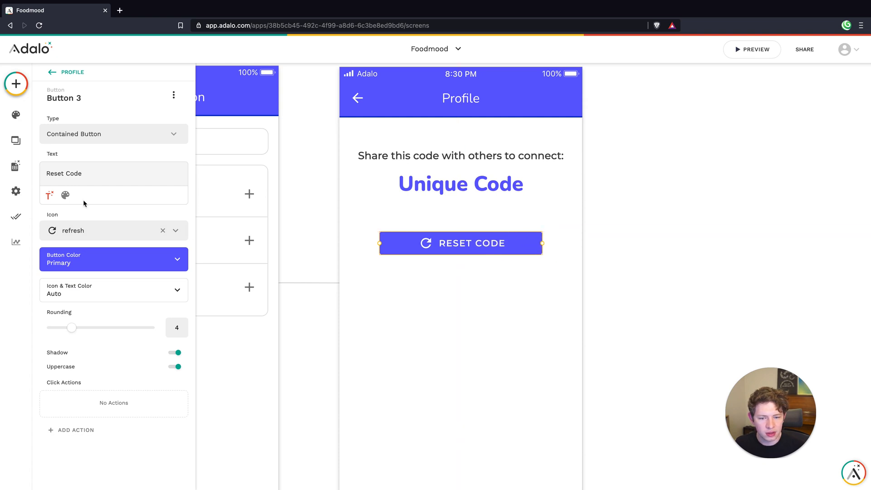
Change the Reset Code button's color to a custom red
{"action": "left_click", "coordinate": [81, 258]}
{"action": "left_click_drag", "start_coordinate": [157, 359], "coordinate": [83, 354]}
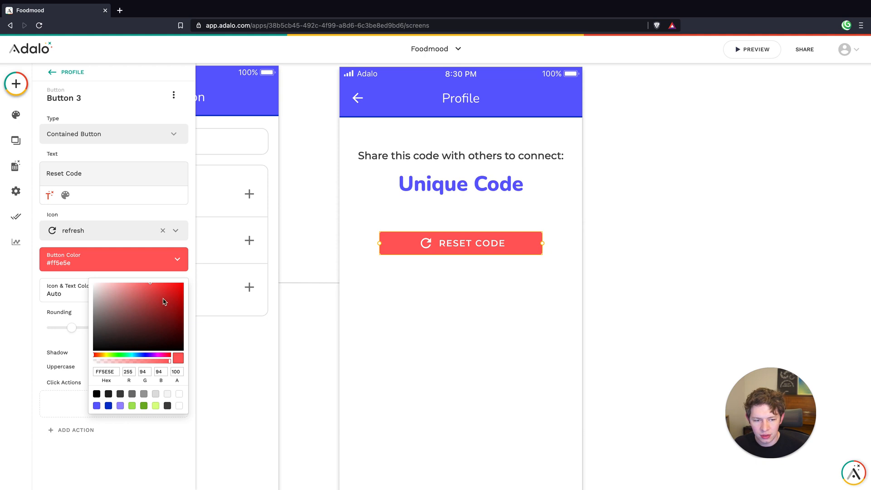
{"action": "left_click_drag", "start_coordinate": [154, 296], "coordinate": [157, 289]}
{"action": "left_click", "coordinate": [367, 318]}
{"action": "left_click", "coordinate": [476, 338]}
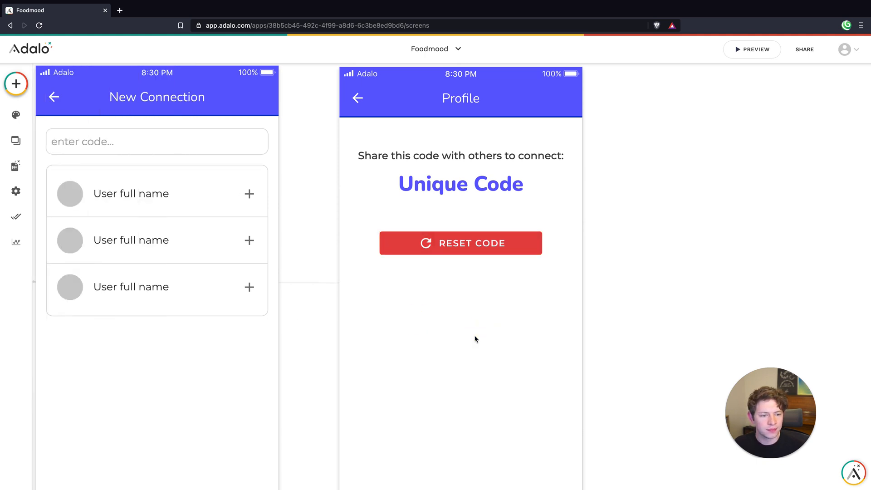
{"action": "left_click", "coordinate": [487, 246]}
{"action": "left_click", "coordinate": [496, 297]}
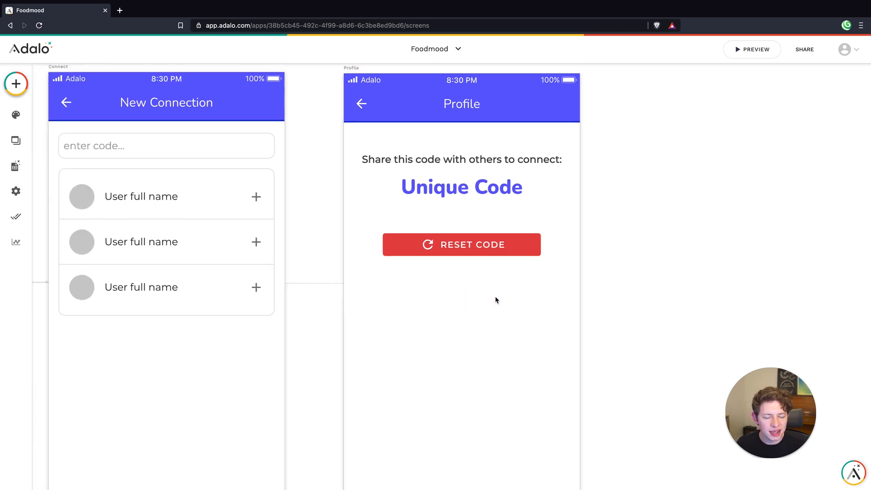
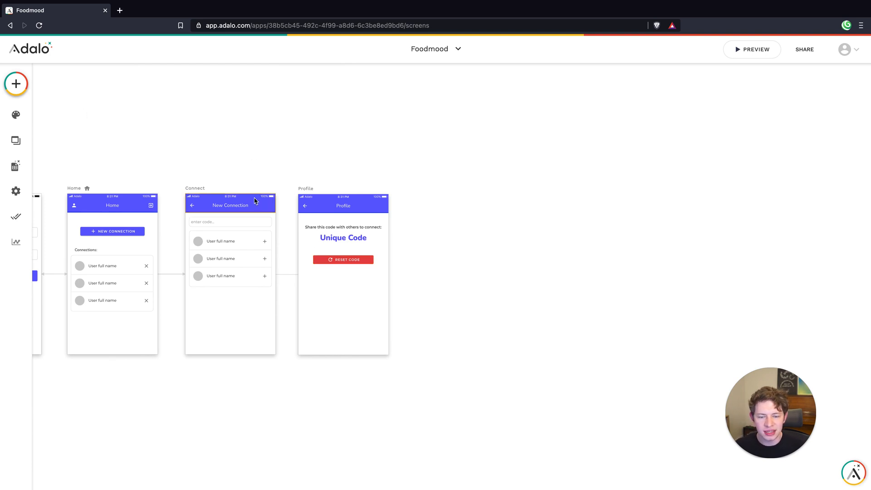
{"action": "scroll", "coordinate": [259, 200], "scroll_direction": "left", "scroll_amount": 5}
{"action": "left_click", "coordinate": [322, 219]}
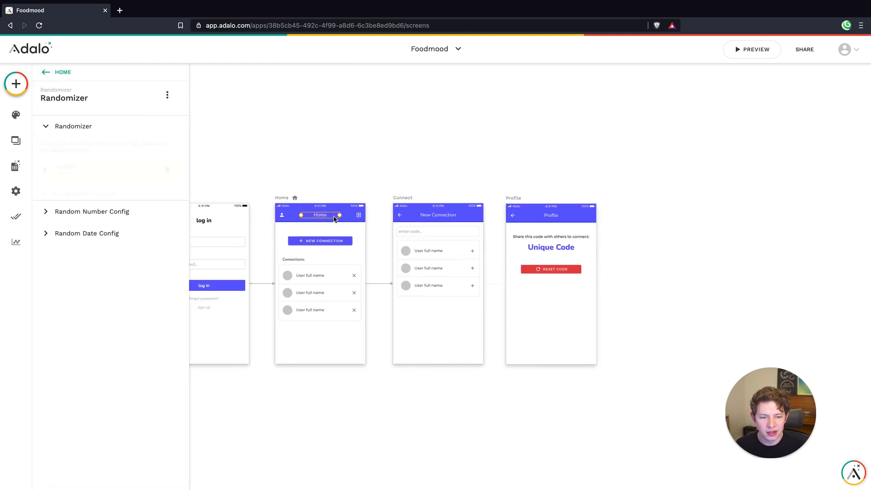
{"action": "left_click", "coordinate": [380, 197]}
{"action": "scroll", "coordinate": [434, 175], "scroll_direction": "right", "scroll_amount": 4}
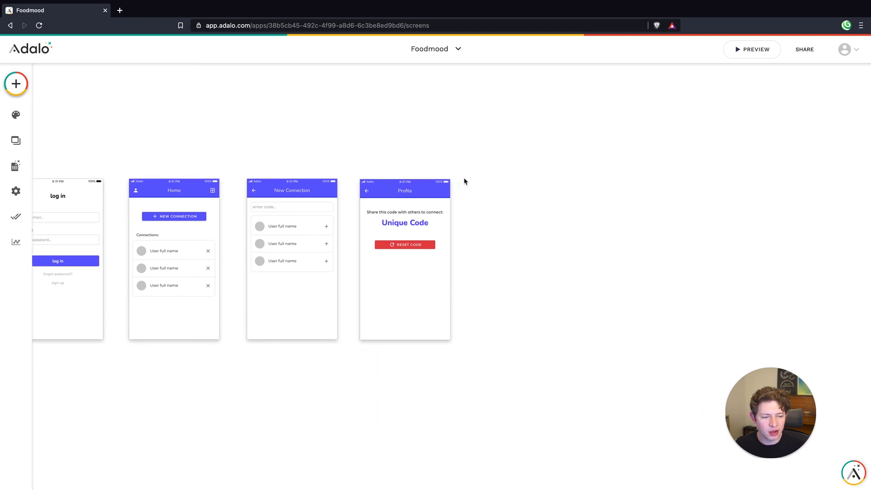
{"action": "left_click", "coordinate": [173, 194]}
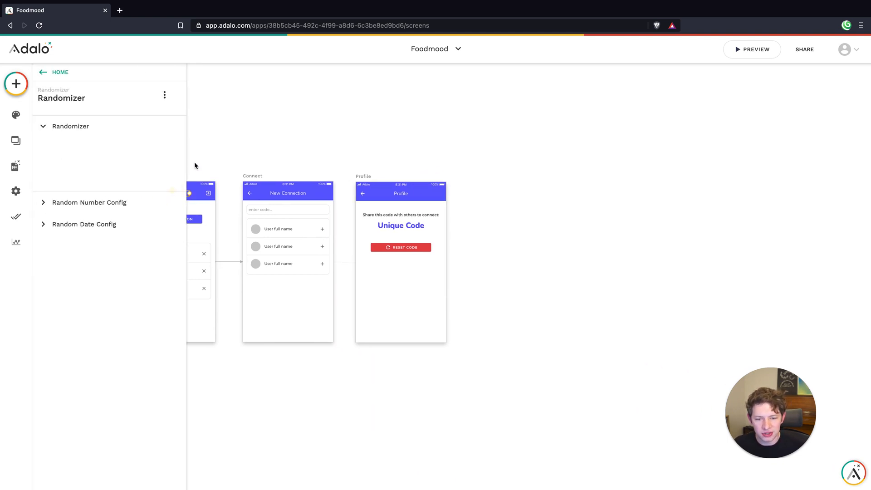
{"action": "left_click", "coordinate": [231, 142]}
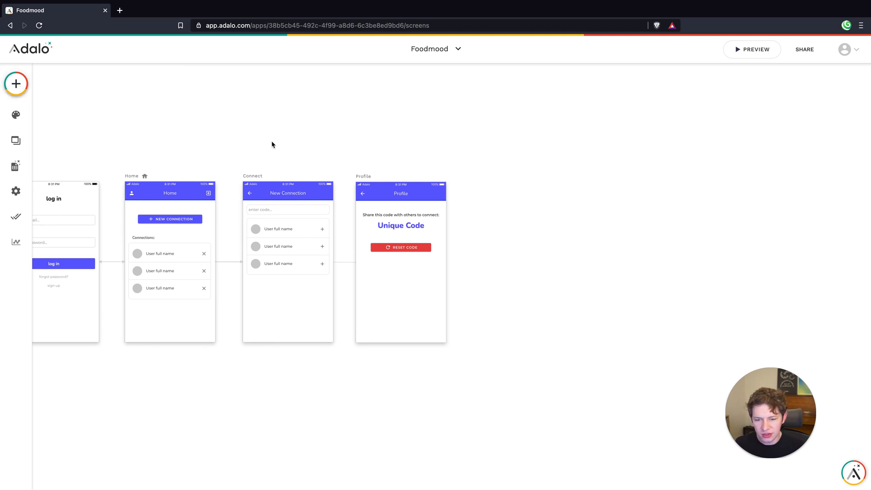
{"action": "scroll", "coordinate": [272, 145], "scroll_direction": "down", "scroll_amount": 5}
{"action": "scroll", "coordinate": [269, 143], "scroll_direction": "up", "scroll_amount": 5}
Add a blank new screen named "Reset Code" to the app
{"action": "left_click", "coordinate": [25, 86]}
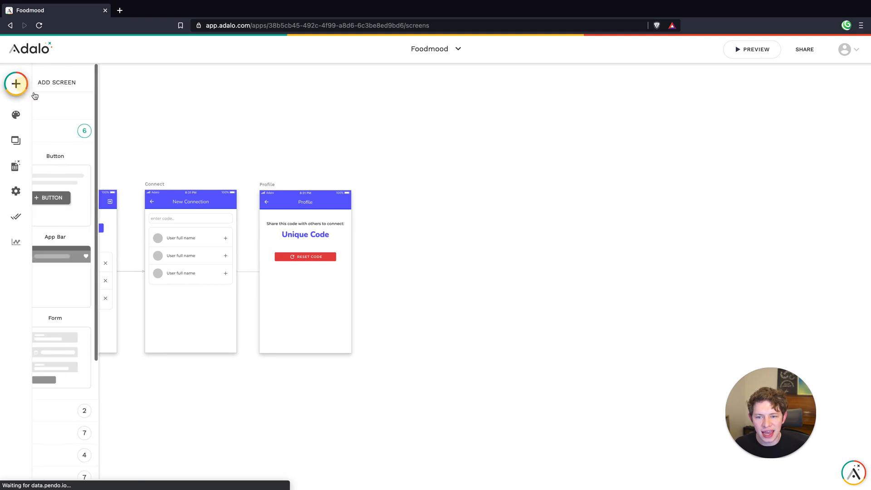
{"action": "left_click", "coordinate": [158, 83]}
{"action": "left_click", "coordinate": [93, 188]}
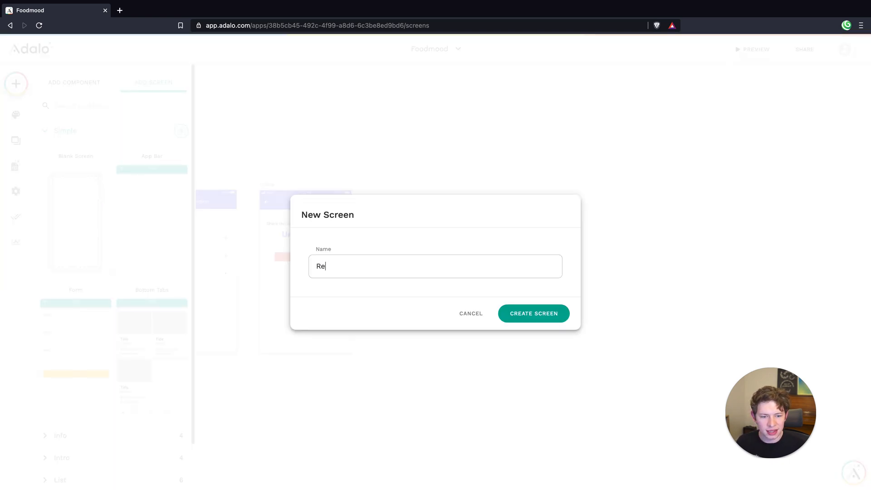
{"action": "type", "text": "Reset Code"}
{"action": "key", "text": "Return"}
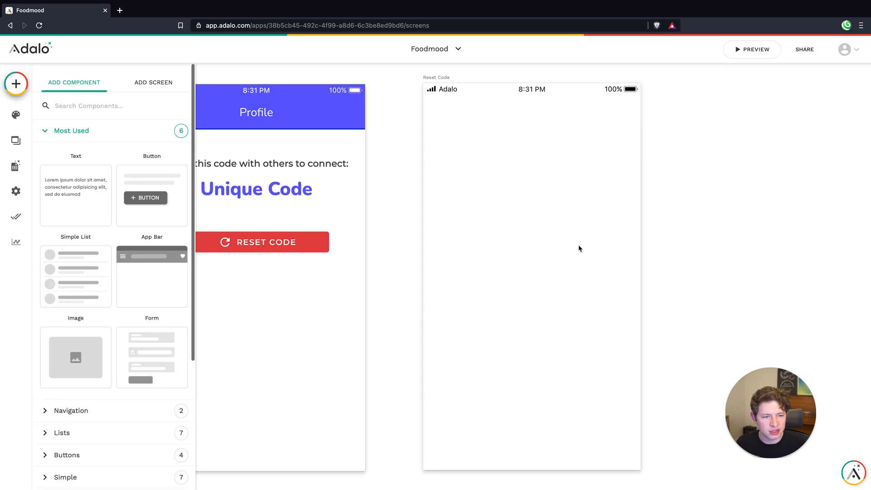
{"action": "left_click", "coordinate": [662, 200]}
Give the Profile screen's Reset Code button a click action that links to the Reset Code screen
{"action": "scroll", "coordinate": [634, 202], "scroll_direction": "down", "scroll_amount": 5}
{"action": "left_click", "coordinate": [438, 222]}
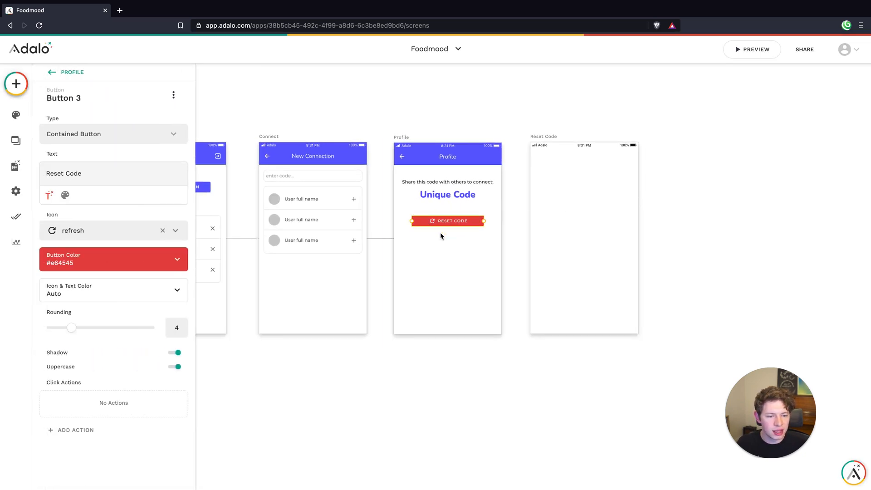
{"action": "left_click", "coordinate": [88, 429]}
{"action": "mouse_move", "coordinate": [97, 327]}
{"action": "mouse_move", "coordinate": [91, 264]}
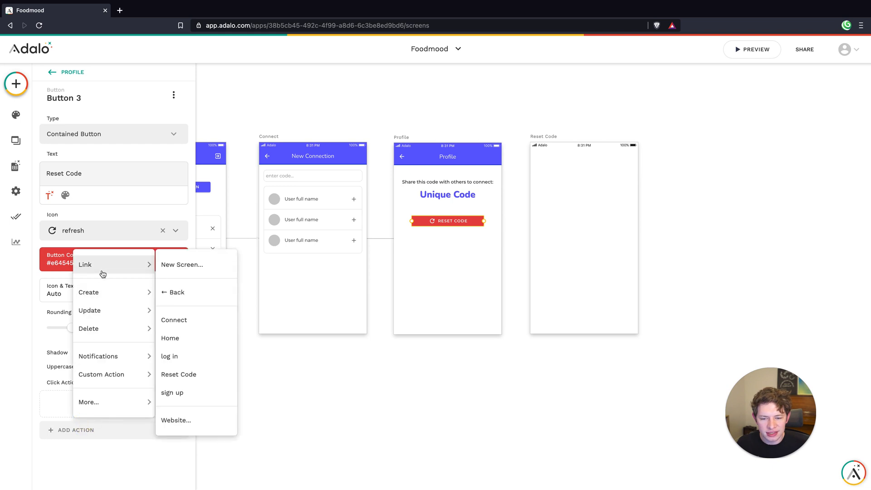
{"action": "left_click", "coordinate": [187, 376]}
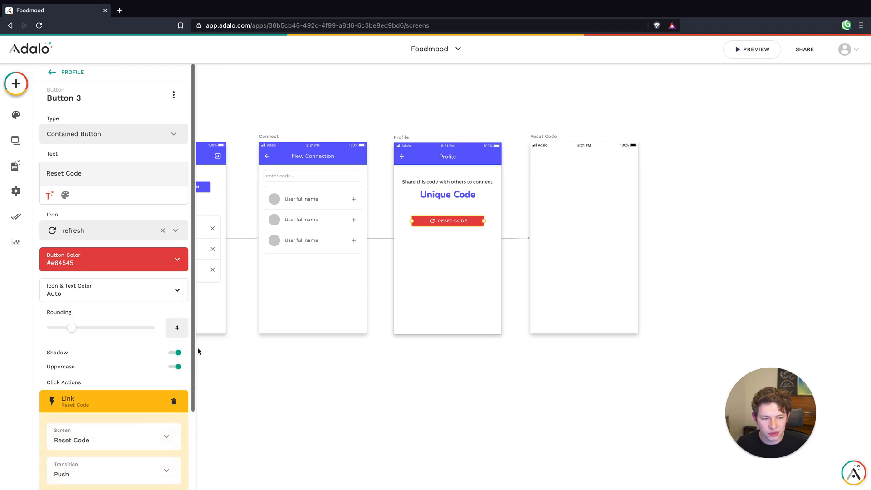
Set the transition of the Reset Code button's link action to Modal and finish the action
{"action": "scroll", "coordinate": [134, 338], "scroll_direction": "down", "scroll_amount": 2}
{"action": "left_click", "coordinate": [97, 372]}
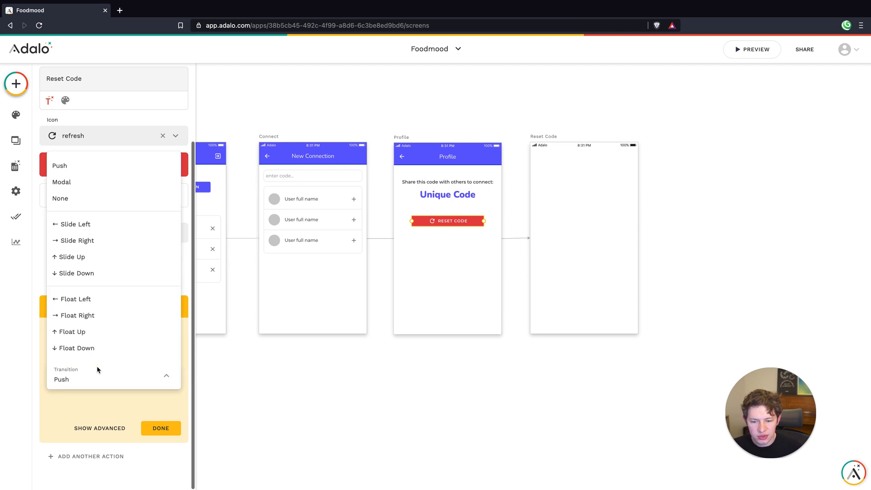
{"action": "left_click", "coordinate": [69, 189]}
{"action": "left_click", "coordinate": [162, 433]}
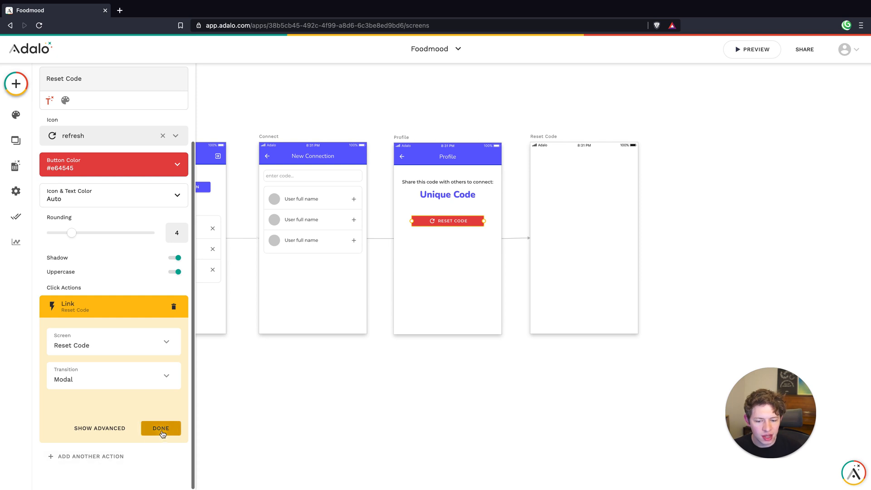
{"action": "left_click", "coordinate": [342, 399]}
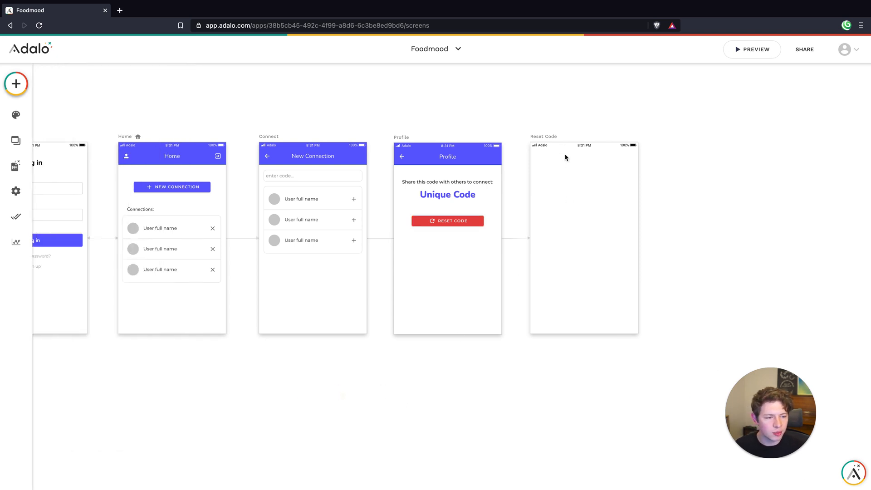
{"action": "left_click", "coordinate": [550, 138]}
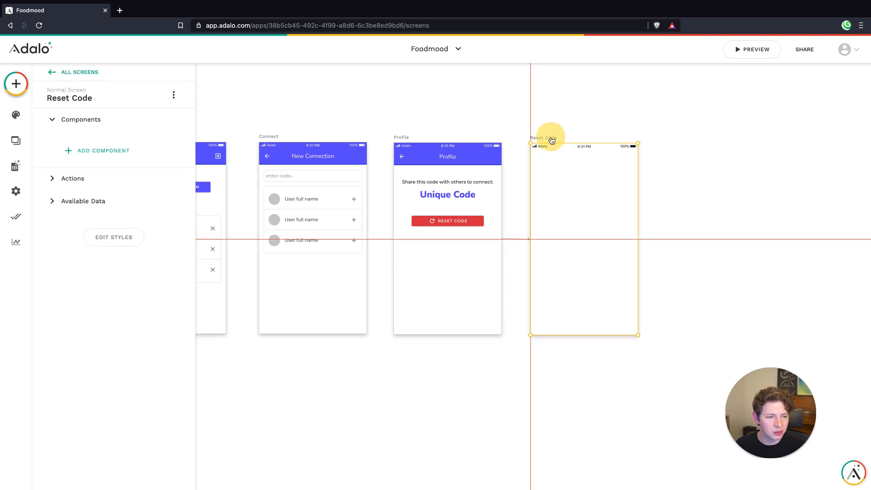
{"action": "left_click", "coordinate": [581, 113]}
{"action": "left_click", "coordinate": [553, 140]}
{"action": "left_click", "coordinate": [606, 114]}
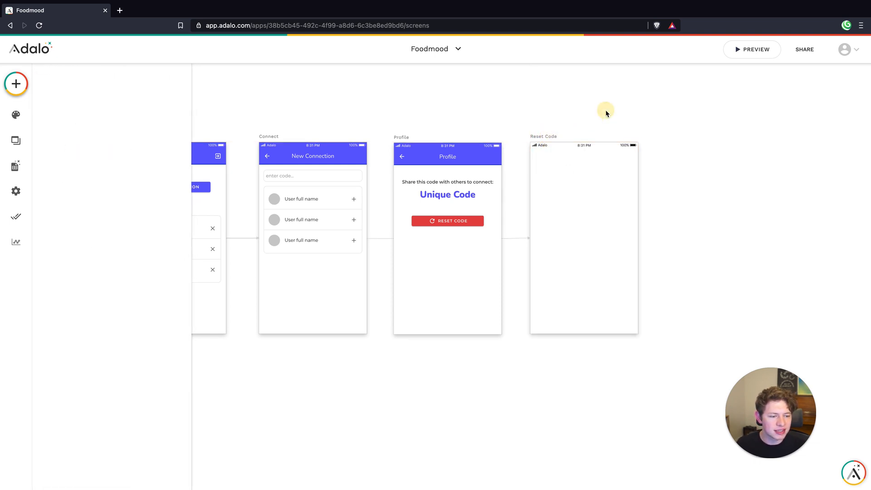
{"action": "scroll", "coordinate": [608, 189], "scroll_direction": "right", "scroll_amount": 5}
{"action": "scroll", "coordinate": [509, 203], "scroll_direction": "up", "scroll_amount": 5}
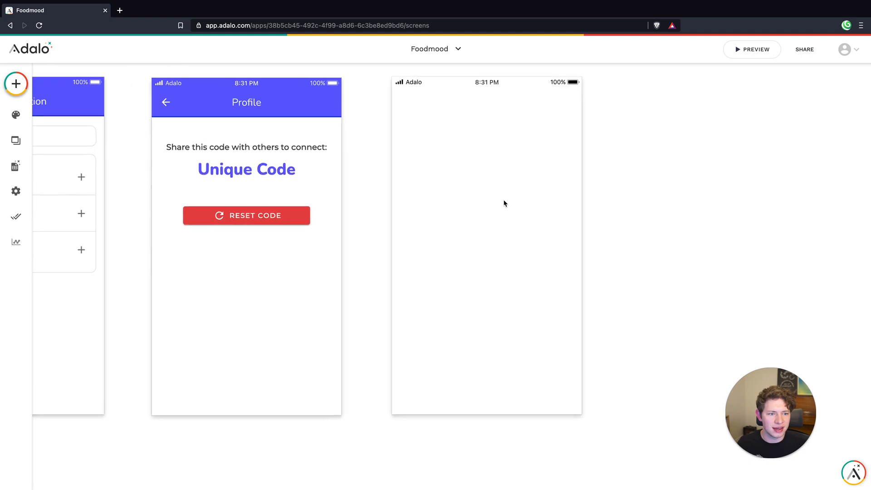
{"action": "scroll", "coordinate": [503, 199], "scroll_direction": "down", "scroll_amount": 3}
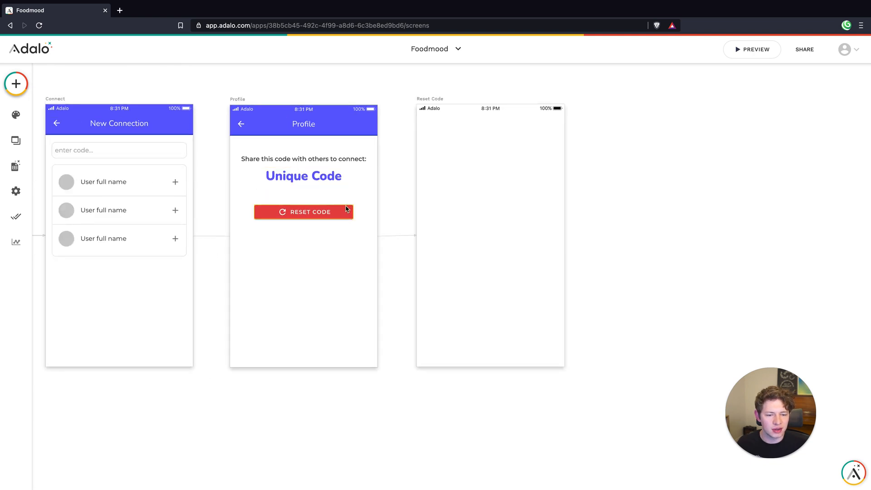
Make the background color of the Reset Code screen fully transparent in its style settings
{"action": "left_click", "coordinate": [430, 103]}
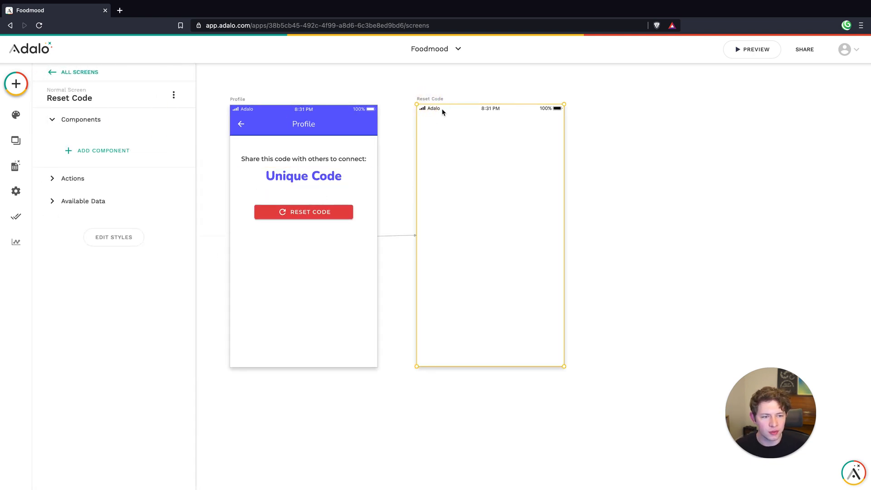
{"action": "left_click", "coordinate": [122, 238]}
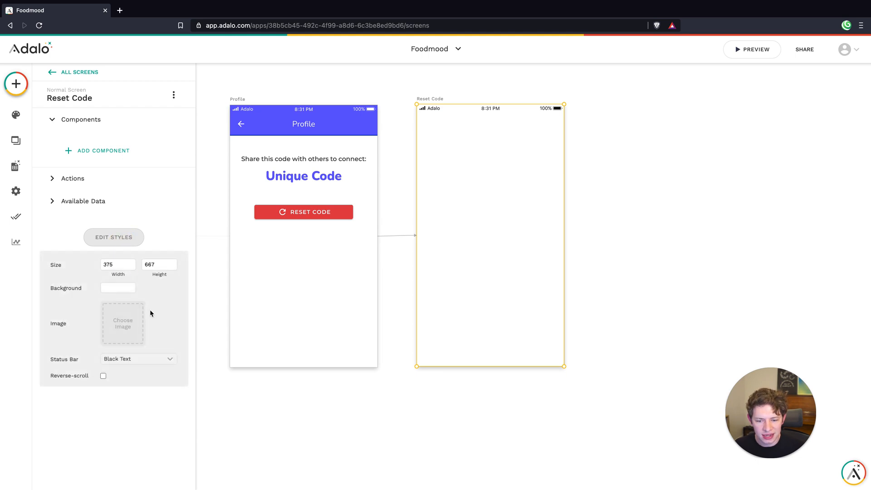
{"action": "left_click", "coordinate": [131, 365]}
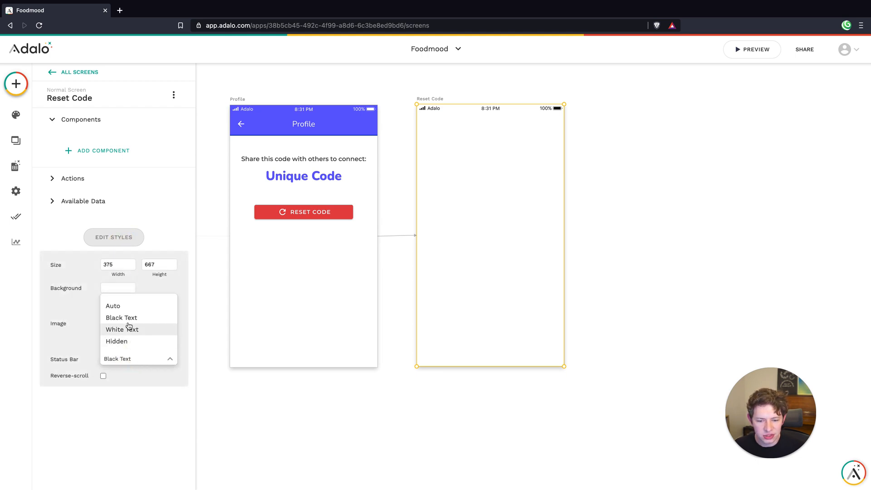
{"action": "left_click", "coordinate": [144, 378]}
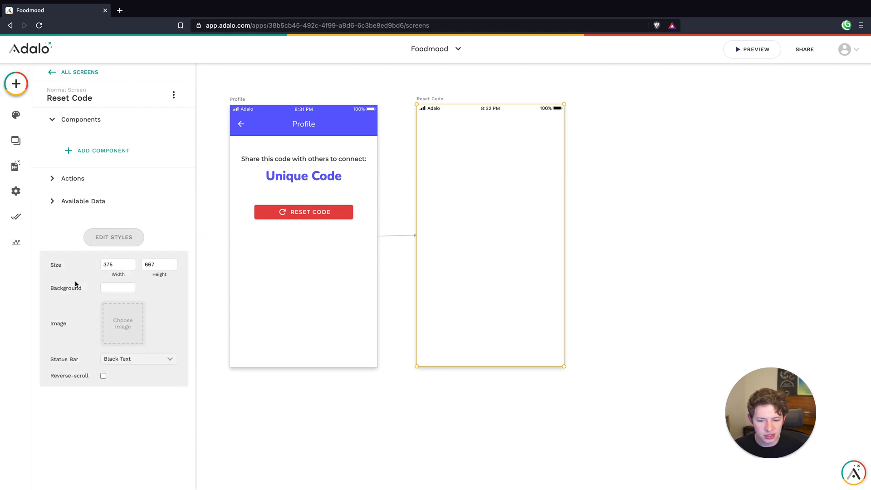
{"action": "left_click", "coordinate": [119, 289]}
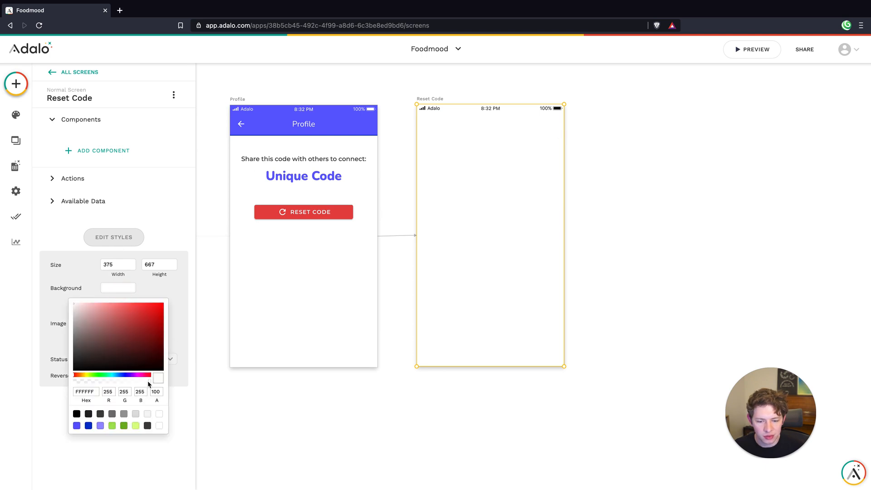
{"action": "left_click_drag", "start_coordinate": [128, 382], "coordinate": [49, 382]}
{"action": "left_click", "coordinate": [179, 312]}
{"action": "left_click", "coordinate": [621, 222]}
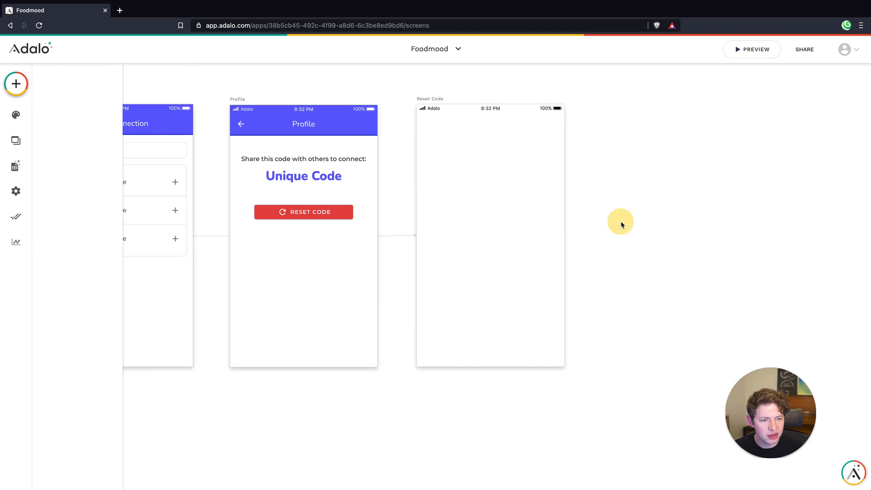
Add a rectangle component to the Reset Code screen and set its rounding to 10
{"action": "left_click", "coordinate": [27, 80]}
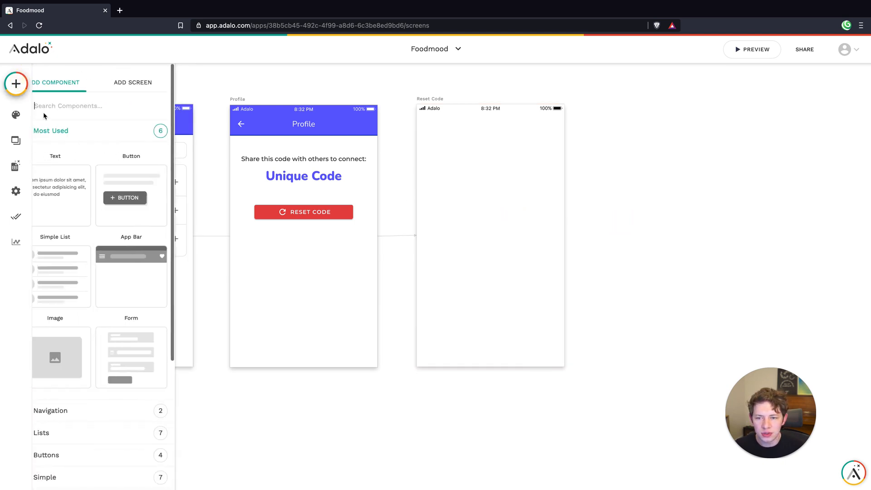
{"action": "type", "text": "rec"}
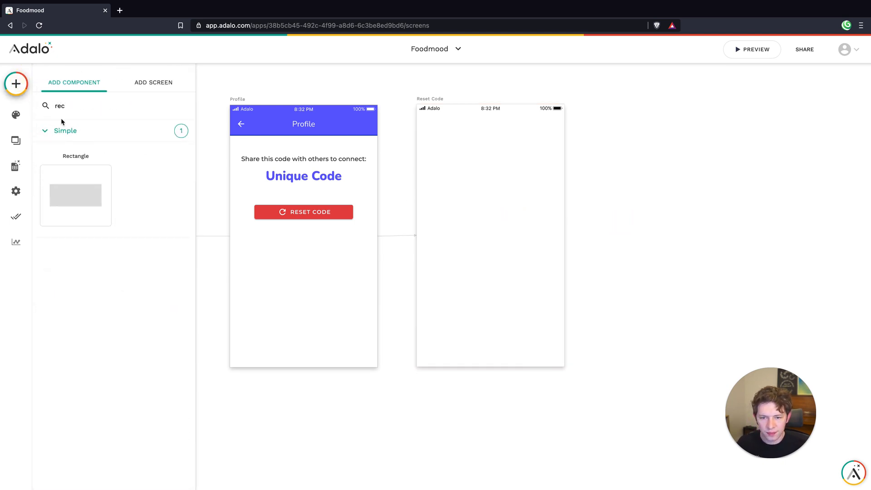
{"action": "left_click_drag", "start_coordinate": [76, 195], "coordinate": [496, 223]}
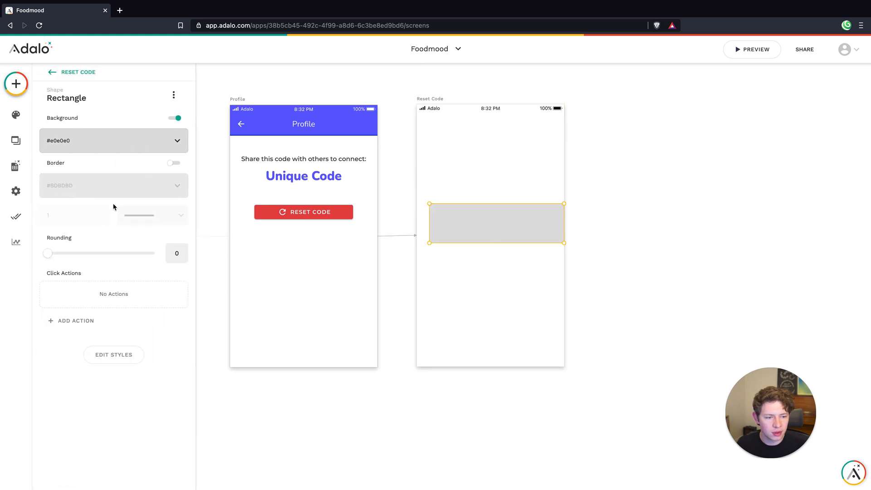
{"action": "left_click", "coordinate": [185, 250]}
{"action": "left_click", "coordinate": [185, 250]}
{"action": "left_click", "coordinate": [185, 249]}
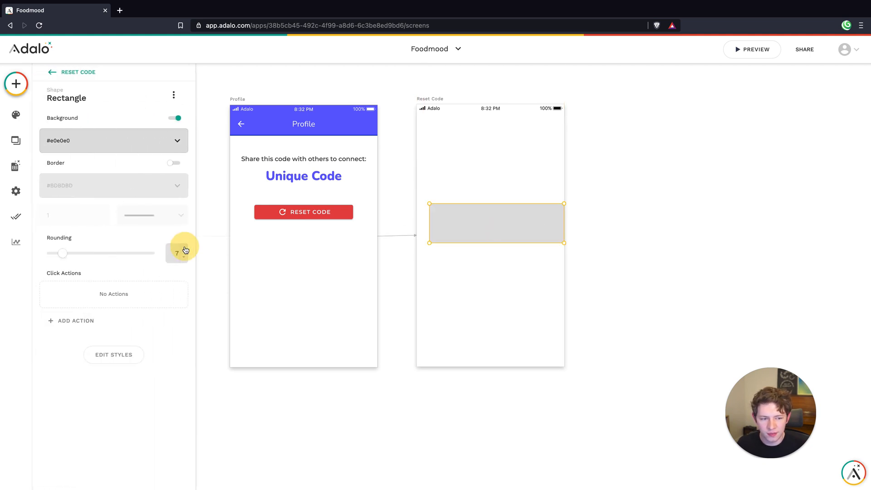
{"action": "left_click", "coordinate": [185, 249]}
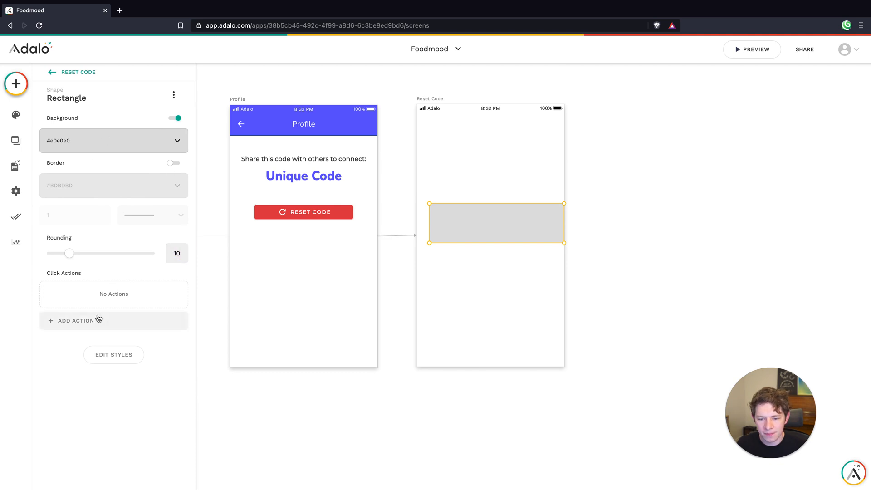
Set the rectangle's size to 150 wide by 150 high
{"action": "left_click", "coordinate": [97, 354]}
{"action": "double_click", "coordinate": [118, 407]}
{"action": "type", "text": "150"}
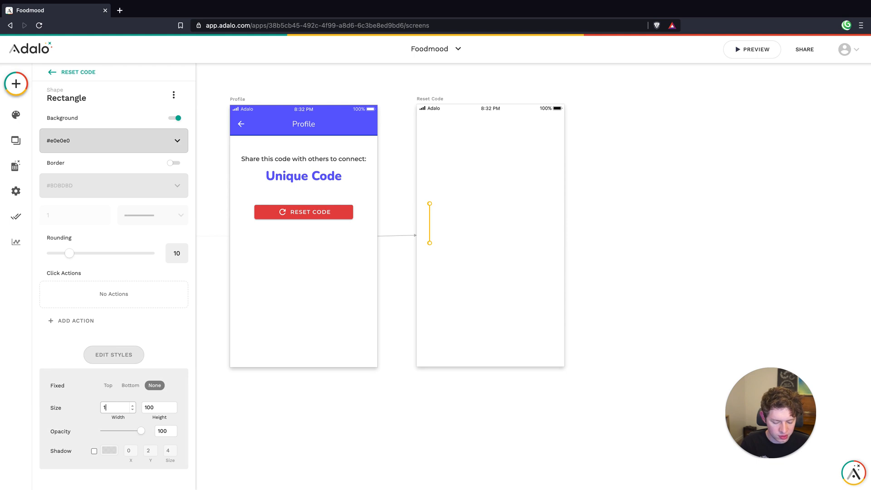
{"action": "double_click", "coordinate": [154, 407]}
{"action": "type", "text": "150"}
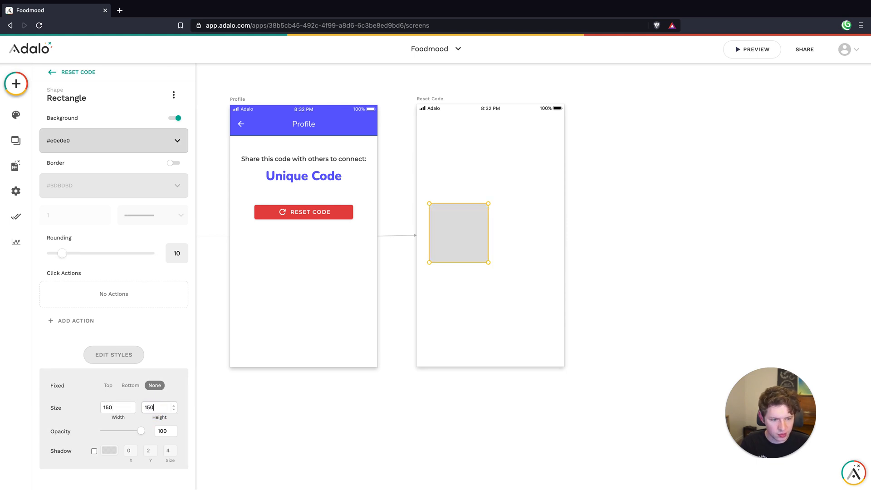
Move the square rectangle up slightly and center it horizontally on the Reset Code screen
{"action": "left_click", "coordinate": [496, 337]}
{"action": "left_click_drag", "start_coordinate": [449, 227], "coordinate": [498, 219]}
{"action": "left_click", "coordinate": [464, 310]}
{"action": "left_click", "coordinate": [501, 340]}
{"action": "left_click", "coordinate": [540, 182]}
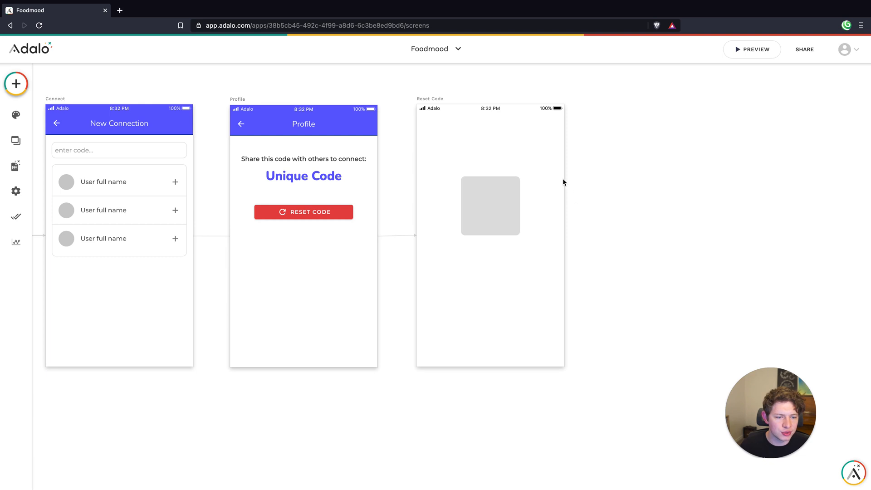
Change the background color of the rectangle on the Reset Code screen to Default Background
{"action": "left_click", "coordinate": [119, 11]}
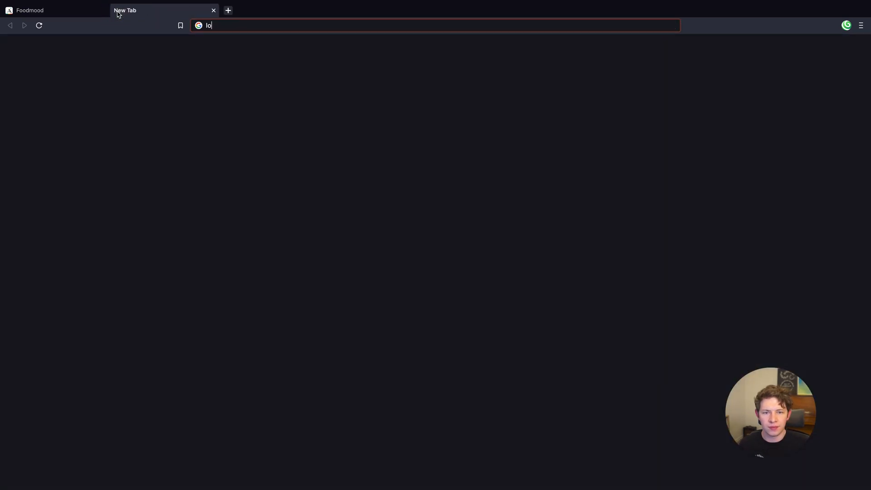
{"action": "key", "text": "ctrl+w"}
{"action": "left_click", "coordinate": [507, 213]}
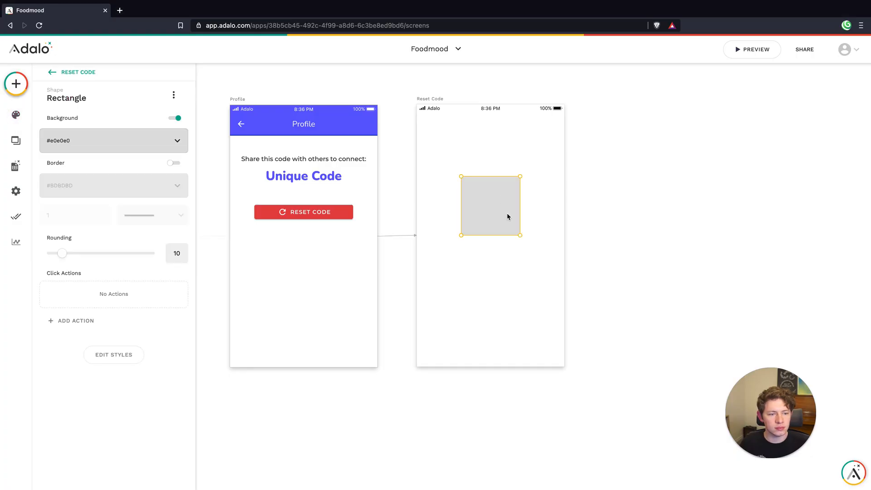
{"action": "left_click", "coordinate": [133, 144]}
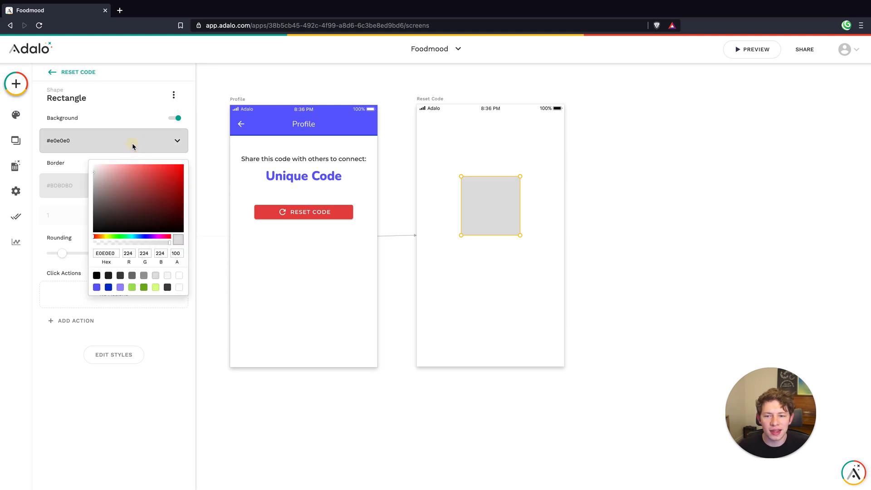
{"action": "left_click", "coordinate": [180, 287]}
{"action": "left_click", "coordinate": [62, 164]}
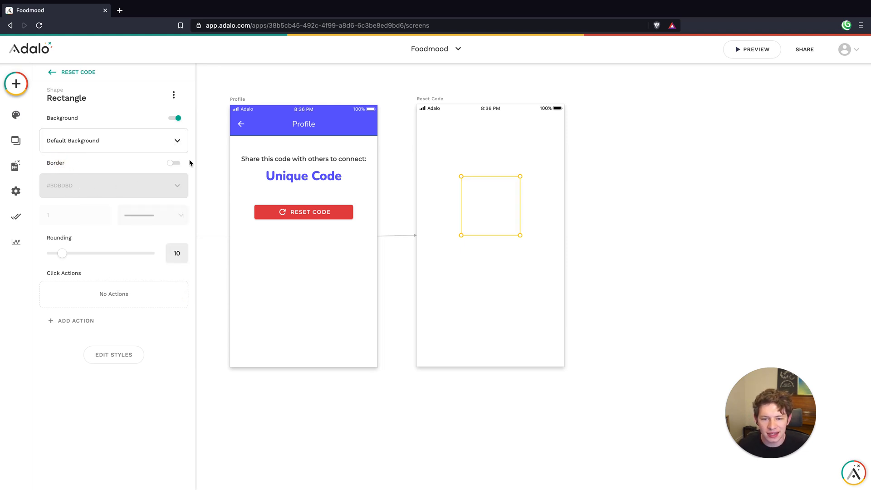
Turn on the border of the square rectangle on the Reset Code screen
{"action": "left_click", "coordinate": [174, 163]}
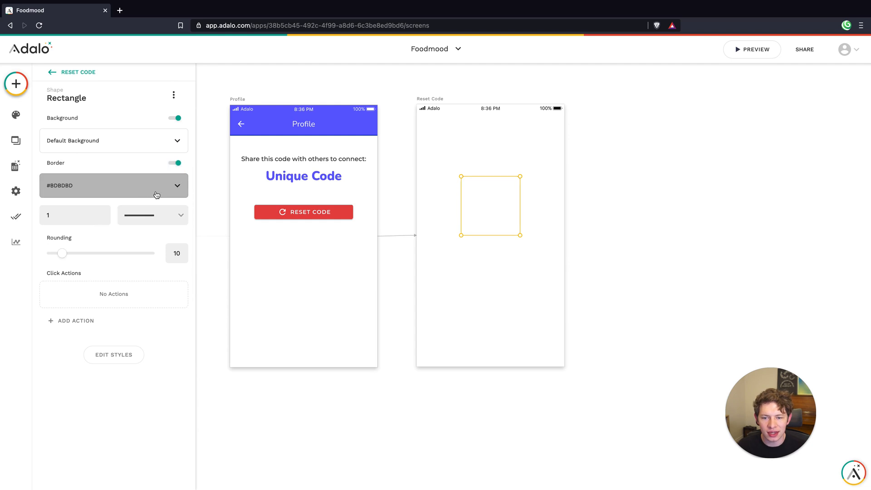
{"action": "left_click", "coordinate": [107, 213]}
{"action": "left_click", "coordinate": [509, 300]}
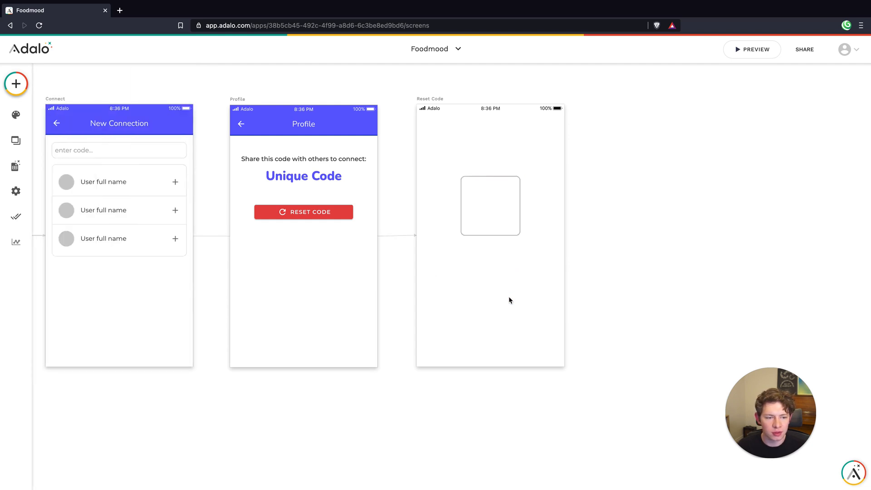
Place a Lottie component inside the rectangle on the Reset Code screen and paste the copied animation JSON into it
{"action": "scroll", "coordinate": [503, 202], "scroll_direction": "up", "scroll_amount": 5}
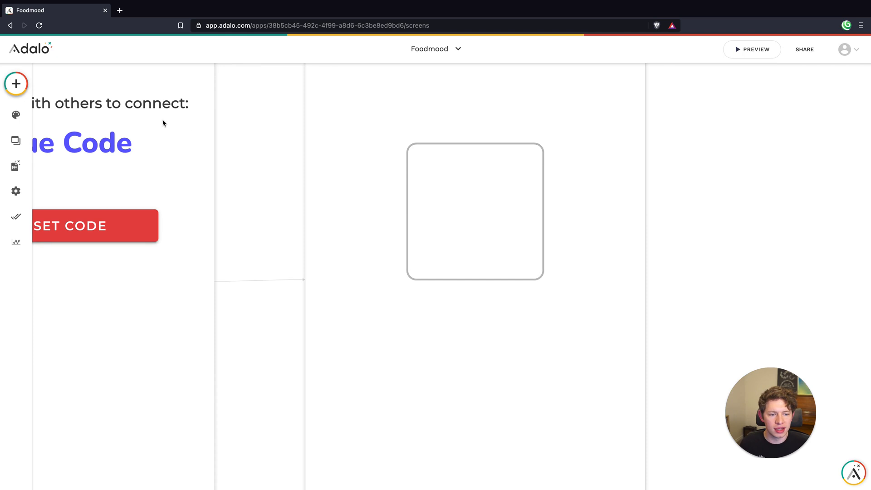
{"action": "left_click", "coordinate": [14, 83]}
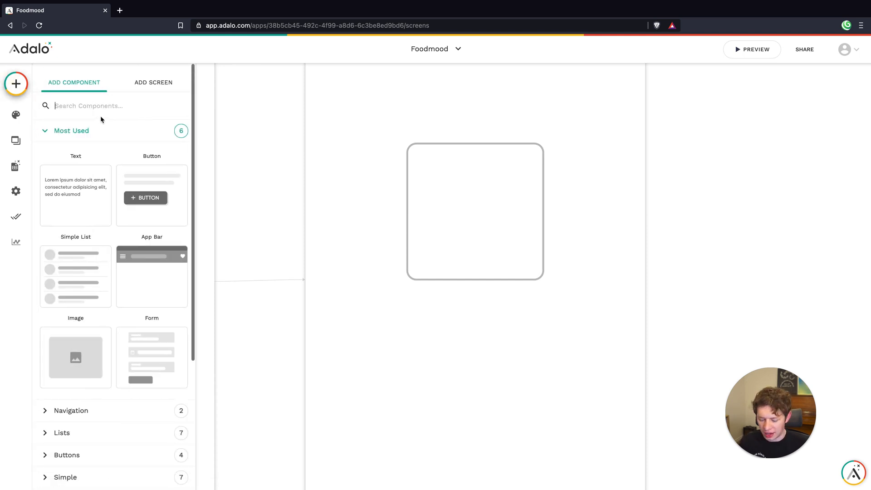
{"action": "type", "text": "lk"}
{"action": "key", "text": "BackSpace"}
{"action": "type", "text": "ott"}
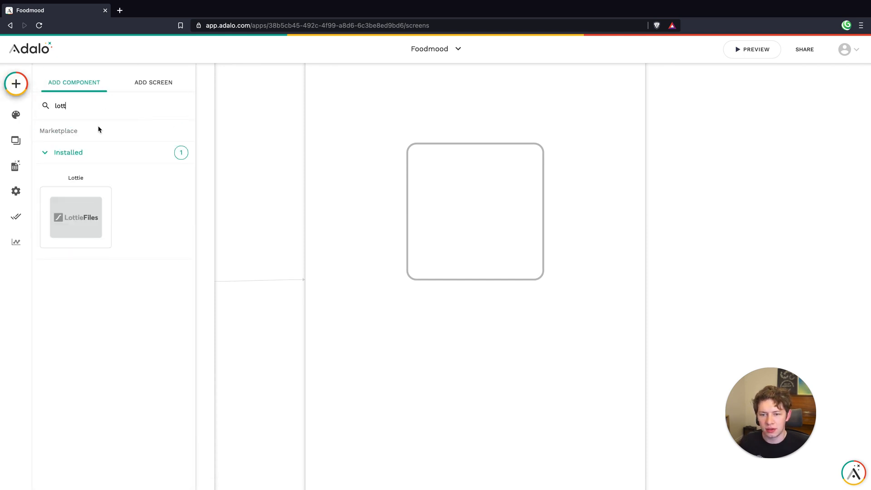
{"action": "left_click_drag", "start_coordinate": [68, 203], "coordinate": [476, 212]}
{"action": "left_click", "coordinate": [80, 161]}
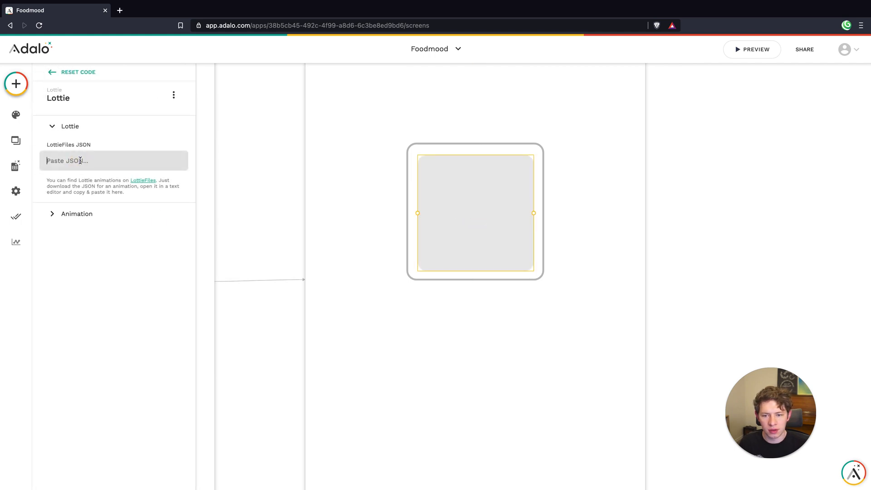
{"action": "key", "text": "ctrl+v"}
Enlarge the Lottie animation to slightly wider than the Reset Code screen and center it on the rectangle
{"action": "left_click_drag", "start_coordinate": [532, 215], "coordinate": [630, 212]}
{"action": "left_click_drag", "start_coordinate": [519, 263], "coordinate": [467, 210]}
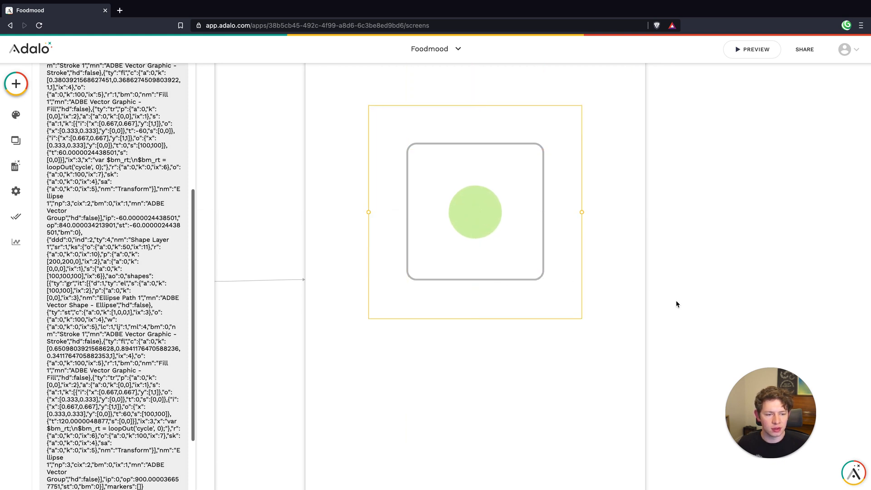
{"action": "left_click_drag", "start_coordinate": [581, 212], "coordinate": [706, 245]}
{"action": "left_click_drag", "start_coordinate": [563, 286], "coordinate": [519, 234]}
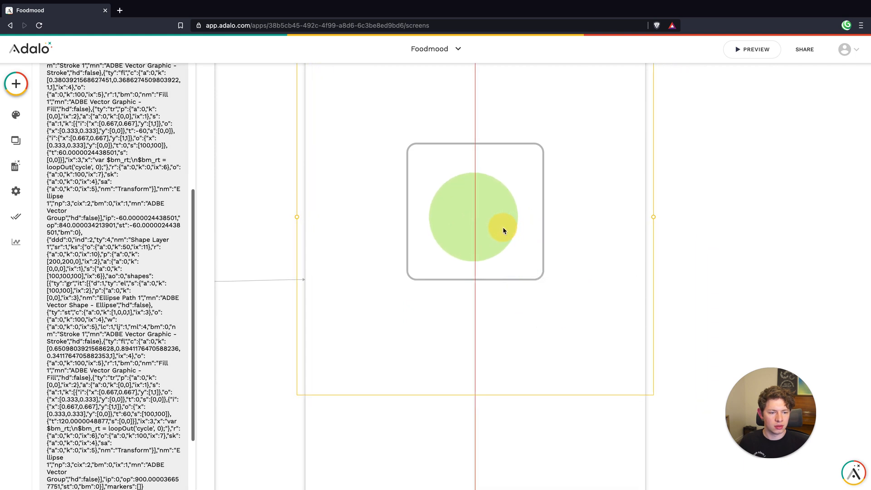
{"action": "left_click", "coordinate": [431, 416]}
Give the Lottie animation a click action that links Back
{"action": "left_click", "coordinate": [477, 276]}
{"action": "left_click", "coordinate": [86, 279]}
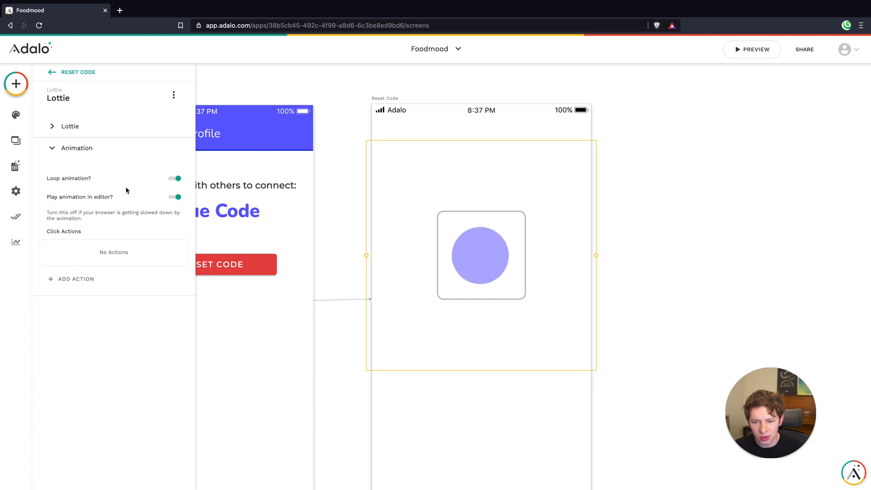
{"action": "left_click", "coordinate": [77, 279]}
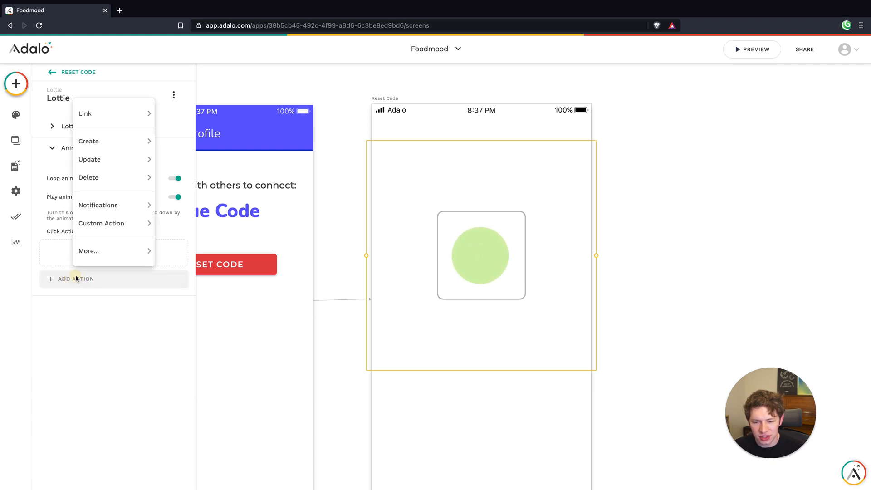
{"action": "mouse_move", "coordinate": [108, 116]}
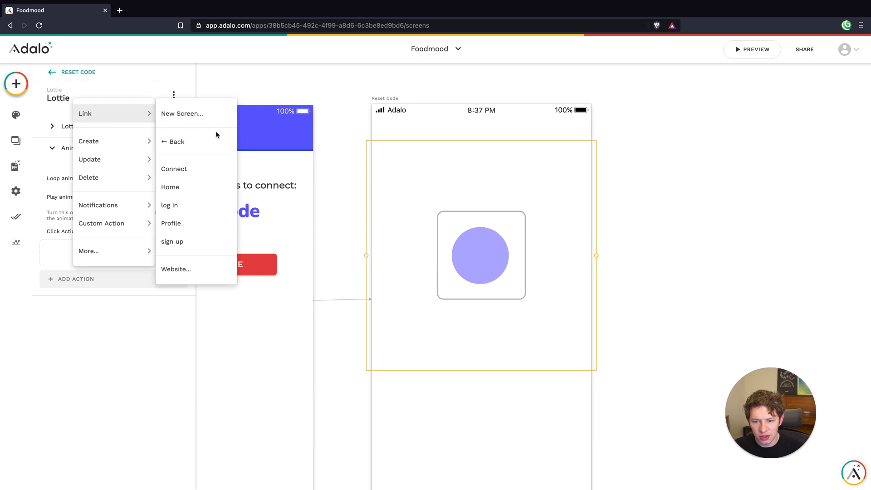
{"action": "left_click", "coordinate": [207, 141]}
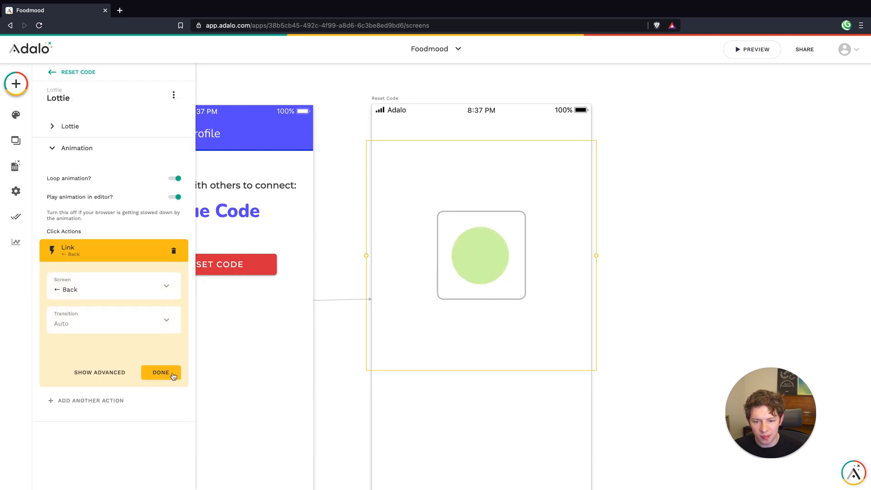
{"action": "left_click", "coordinate": [171, 369]}
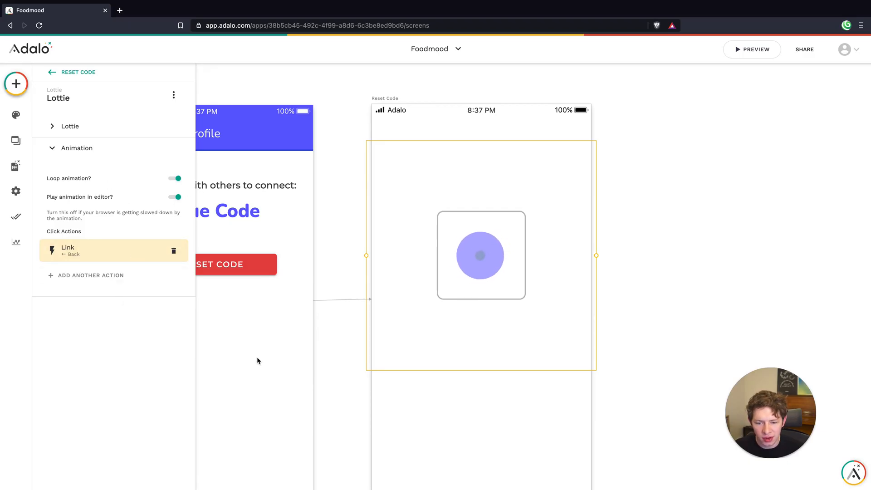
{"action": "left_click", "coordinate": [467, 408]}
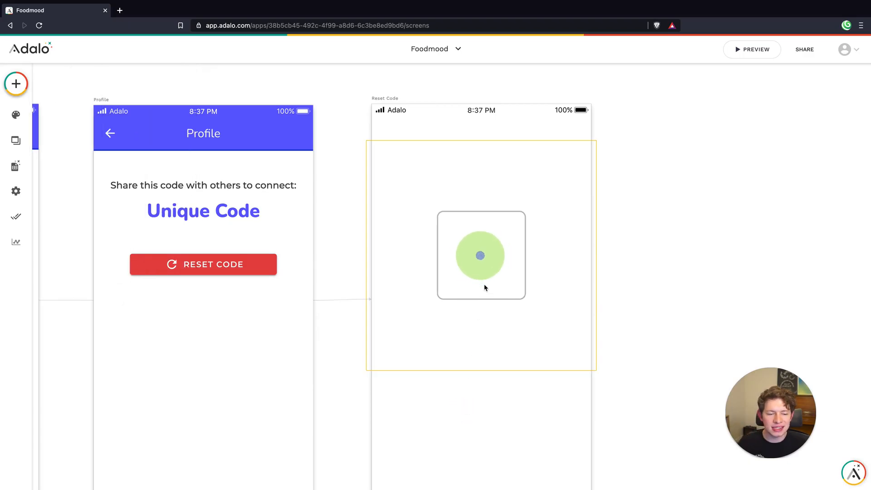
Group the rectangle with the Lottie animation and fix the group's position to Top
{"action": "scroll", "coordinate": [483, 286], "scroll_direction": "down", "scroll_amount": 3}
{"action": "left_click_drag", "start_coordinate": [494, 263], "coordinate": [490, 258]}
{"action": "left_click", "coordinate": [124, 129]}
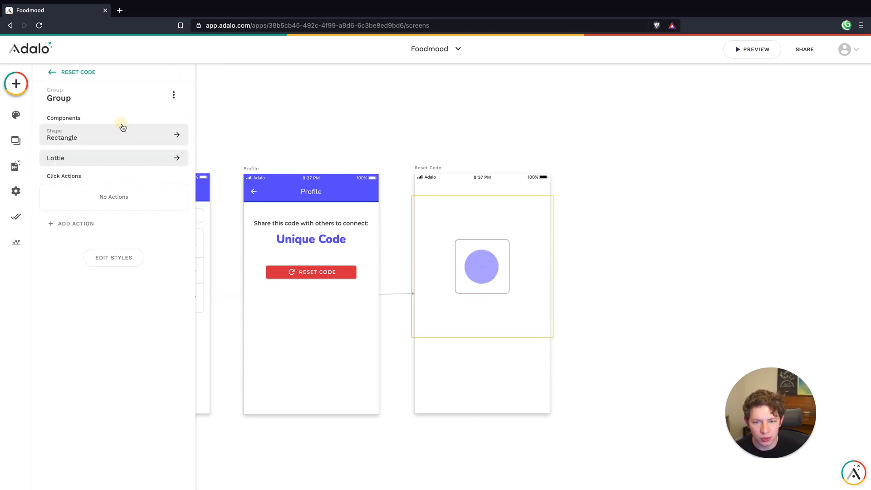
{"action": "left_click", "coordinate": [116, 257]}
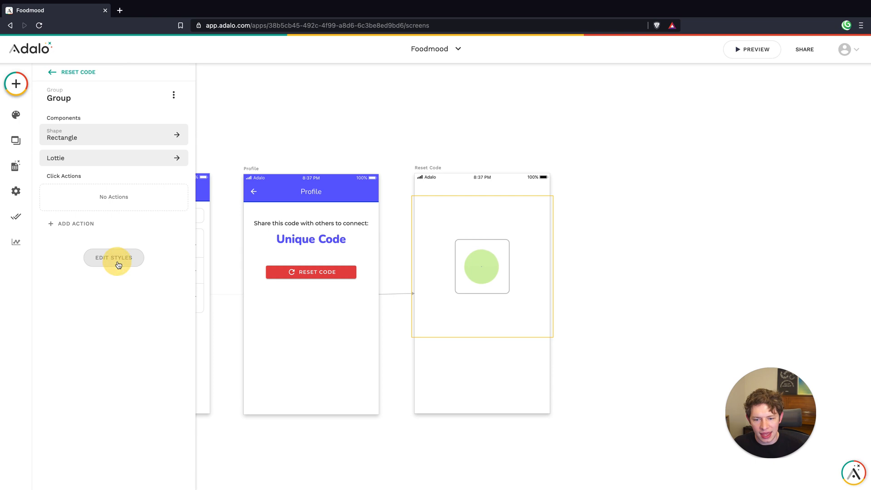
{"action": "left_click", "coordinate": [110, 288]}
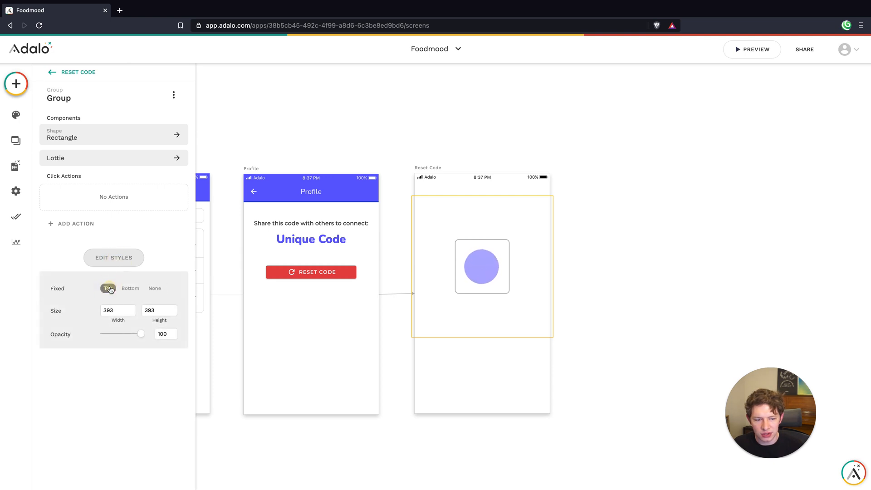
{"action": "left_click", "coordinate": [459, 371]}
{"action": "left_click", "coordinate": [505, 257]}
{"action": "left_click", "coordinate": [491, 376]}
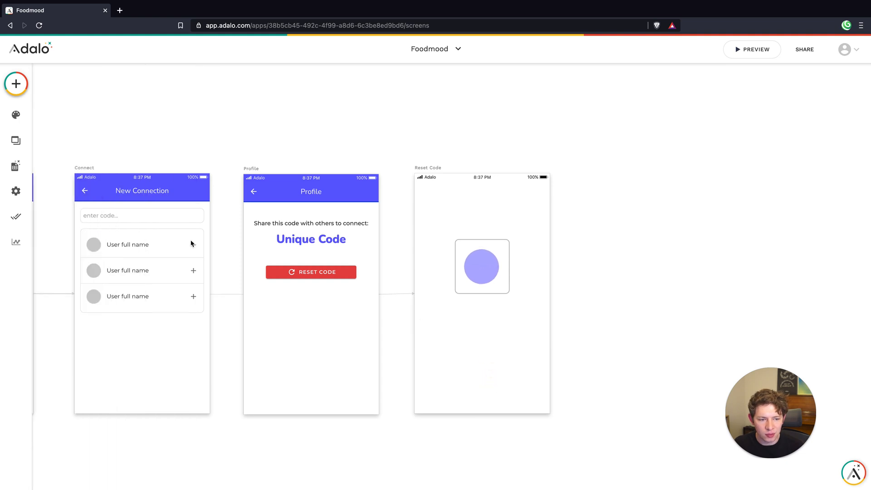
Add a Randomizer component below the animation group on the Reset Code screen
{"action": "left_click", "coordinate": [13, 84]}
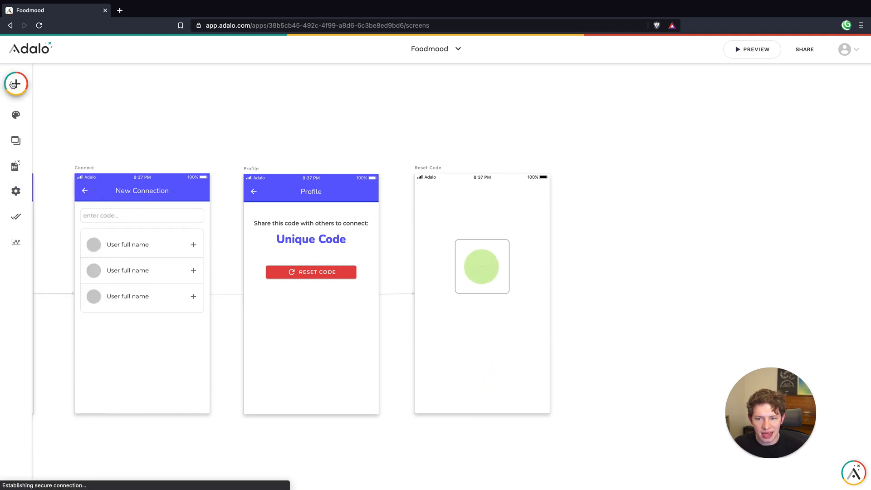
{"action": "type", "text": "rand"}
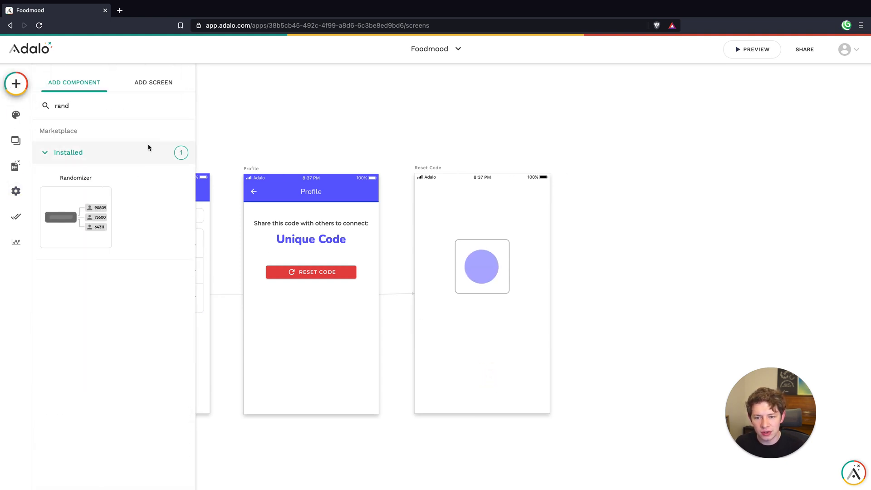
{"action": "left_click_drag", "start_coordinate": [107, 192], "coordinate": [485, 345]}
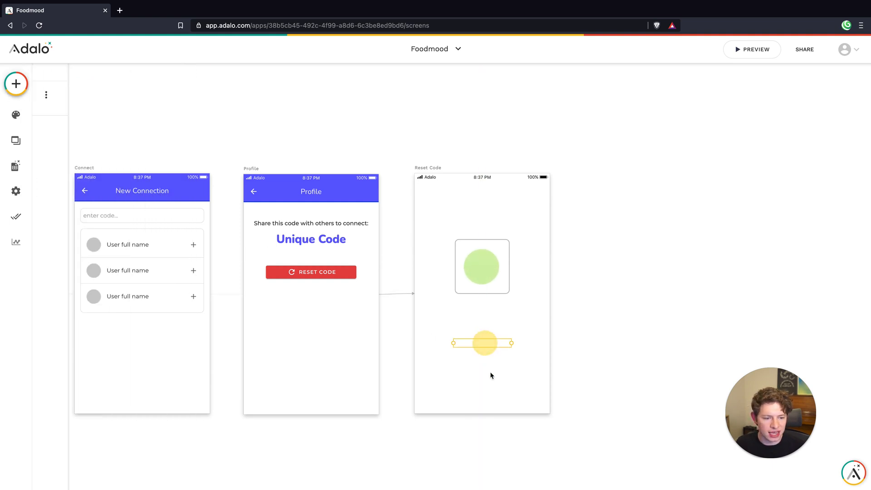
Add a Randomizer action that updates the Logged In User, filling Unique Code with the Randomizer's Code (6 digits)
{"action": "left_click", "coordinate": [95, 194]}
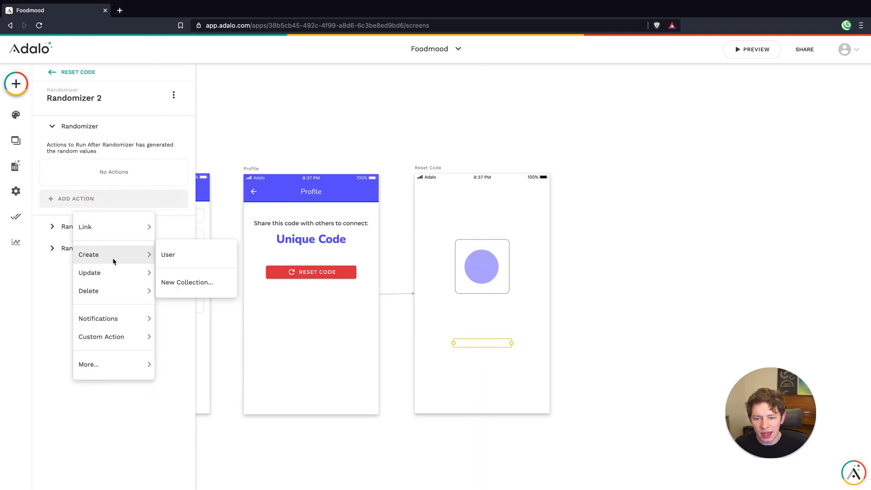
{"action": "mouse_move", "coordinate": [113, 274]}
{"action": "left_click", "coordinate": [190, 275]}
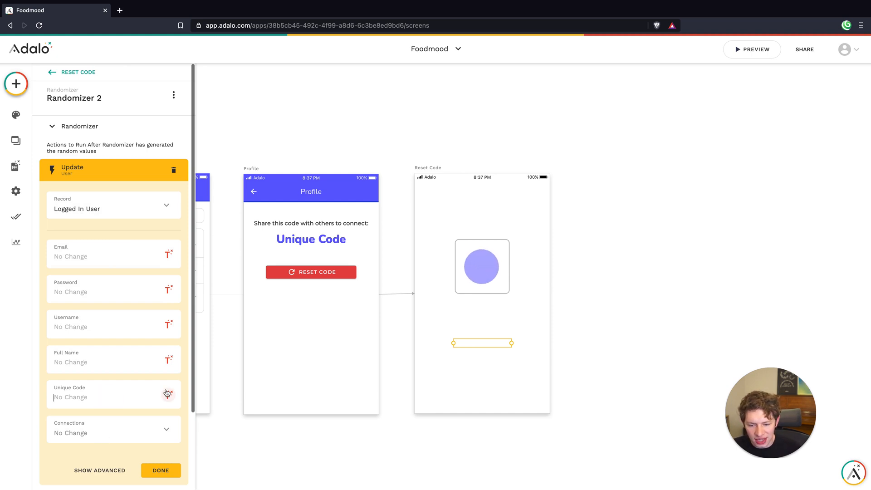
{"action": "left_click", "coordinate": [168, 394]}
{"action": "mouse_move", "coordinate": [160, 239]}
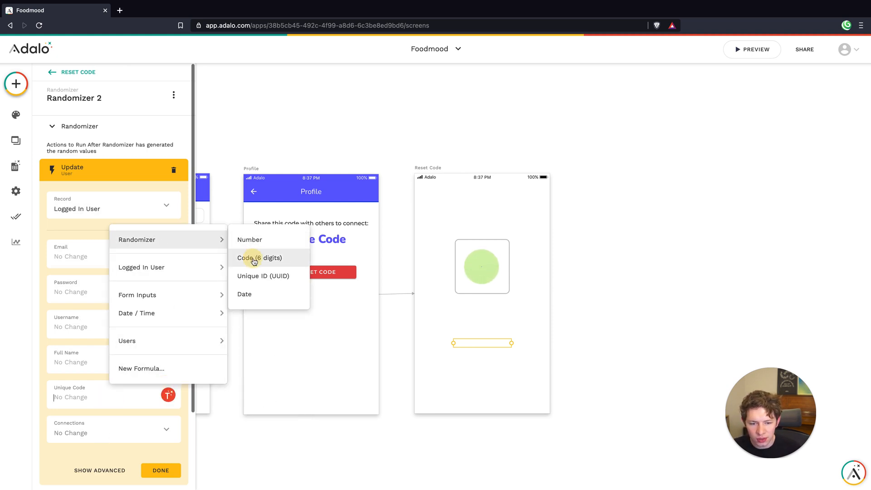
{"action": "left_click", "coordinate": [253, 258]}
{"action": "scroll", "coordinate": [146, 415], "scroll_direction": "down", "scroll_amount": 2}
{"action": "left_click", "coordinate": [160, 377]}
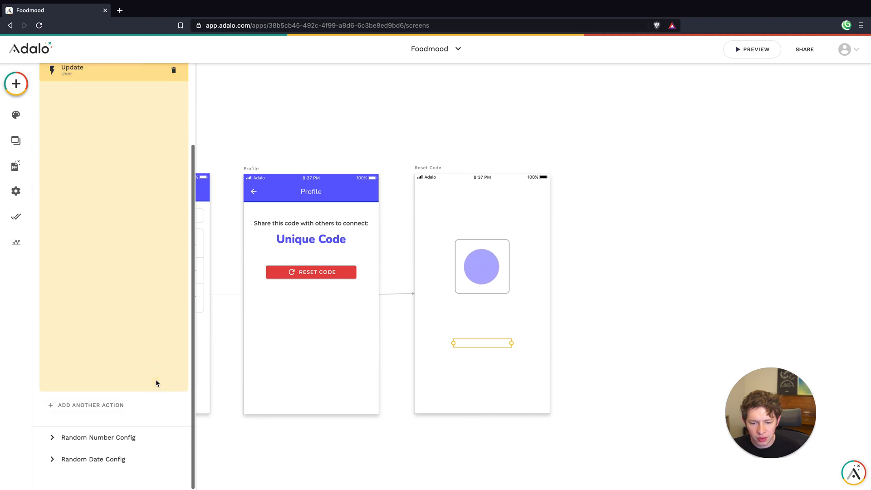
{"action": "left_click", "coordinate": [520, 389]}
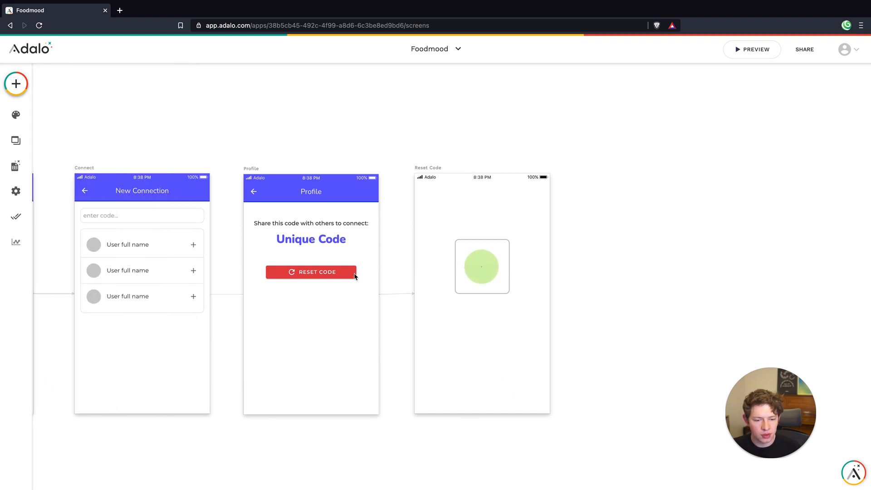
Preview the app and test the profile icon on the Home screen
{"action": "left_click", "coordinate": [739, 51]}
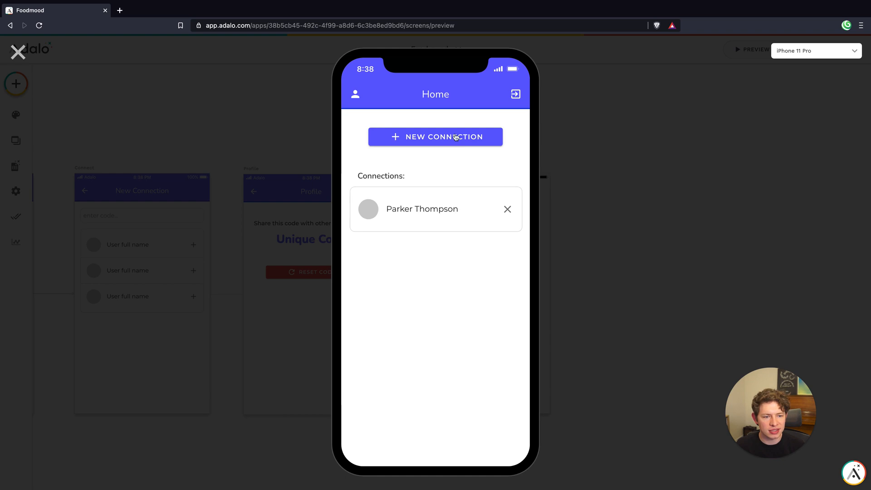
{"action": "left_click", "coordinate": [355, 96]}
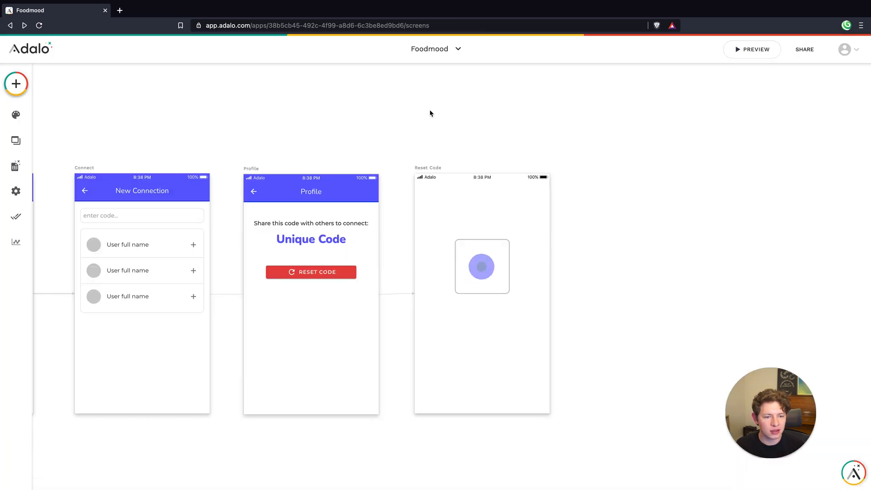
Link the left person icon of the Home screen's app bar to the Profile screen with a Slide Left transition
{"action": "scroll", "coordinate": [229, 129], "scroll_direction": "left", "scroll_amount": 2}
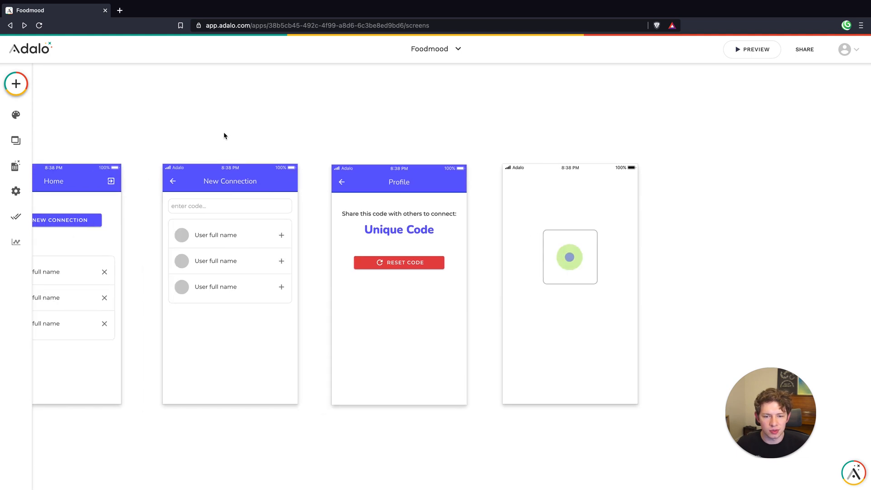
{"action": "left_click", "coordinate": [208, 148]}
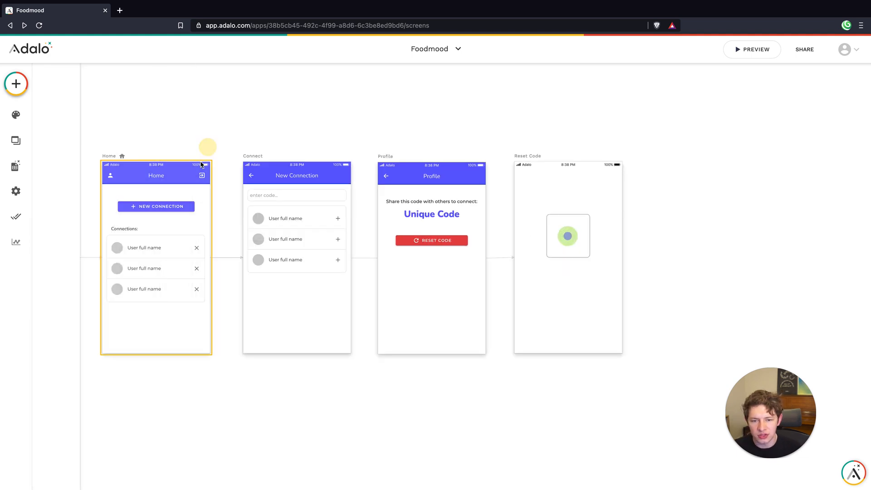
{"action": "left_click", "coordinate": [191, 166]}
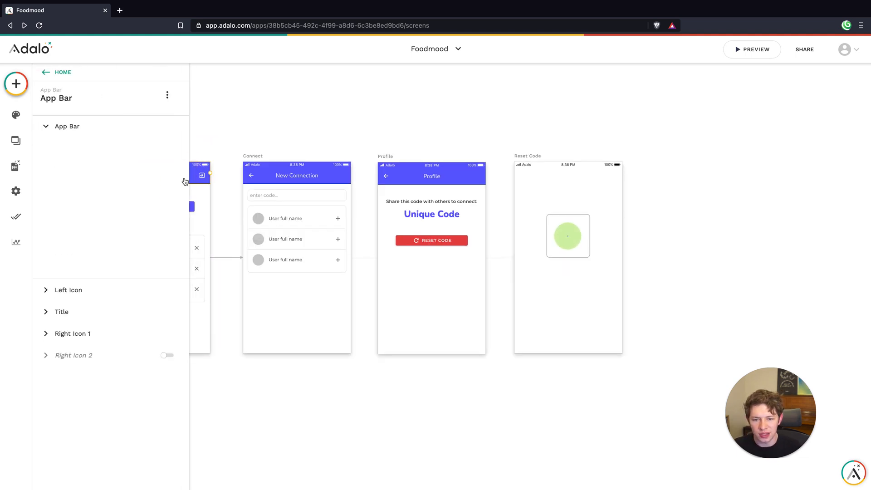
{"action": "left_click", "coordinate": [97, 357]}
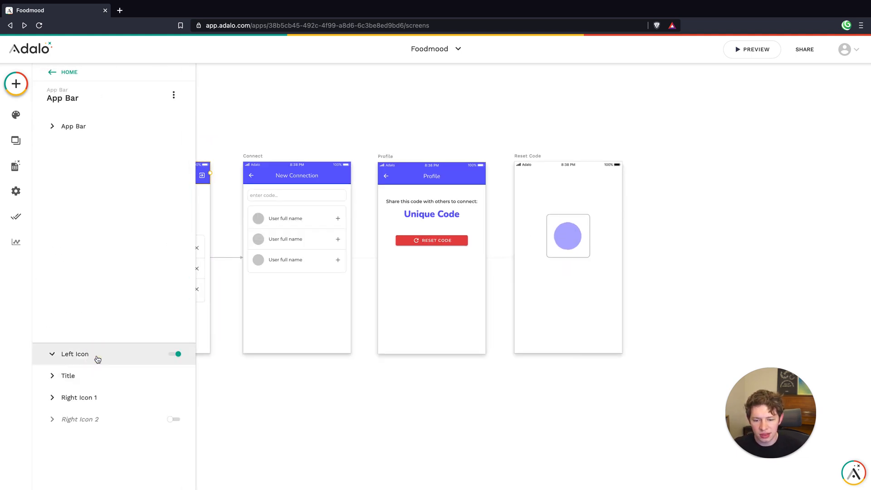
{"action": "left_click", "coordinate": [78, 228]}
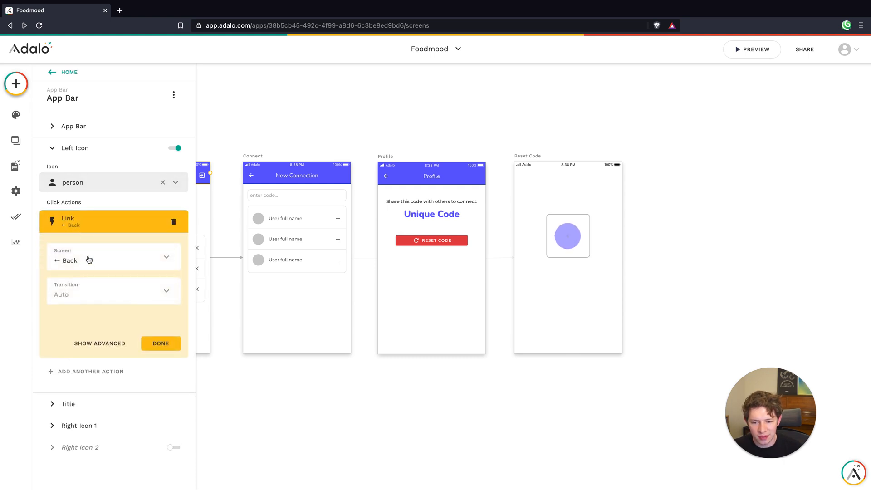
{"action": "left_click", "coordinate": [89, 259]}
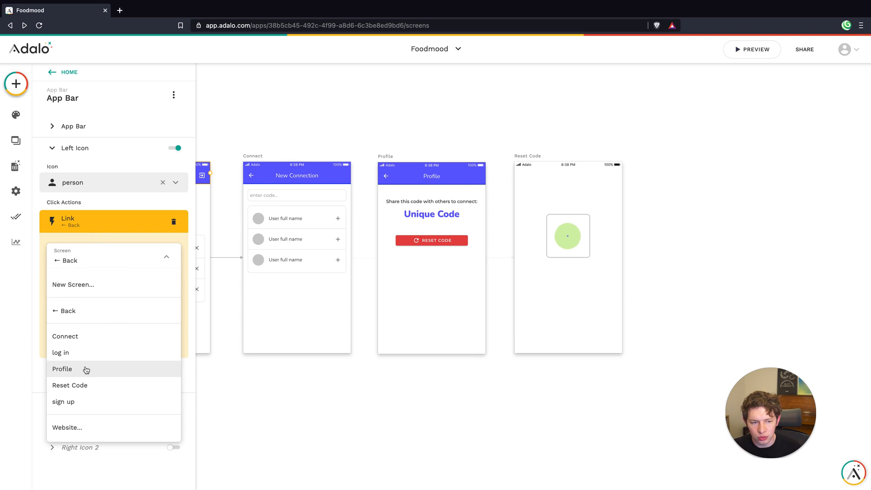
{"action": "left_click", "coordinate": [70, 385]}
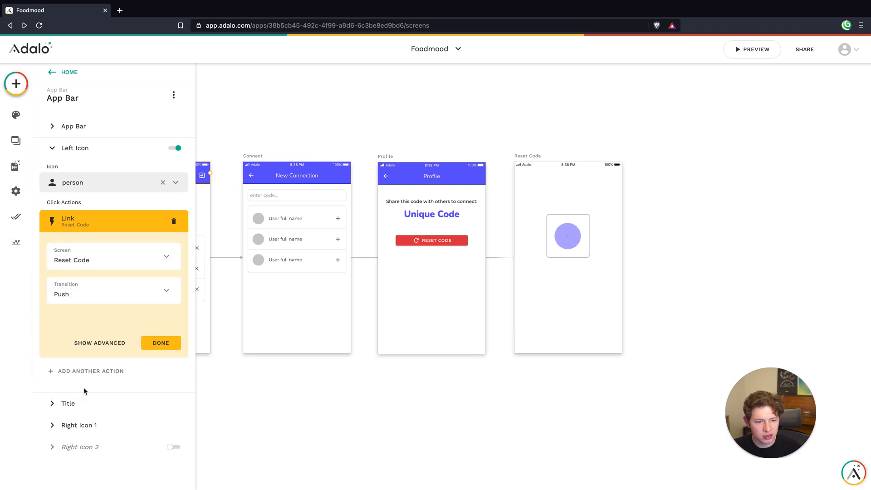
{"action": "left_click", "coordinate": [87, 268]}
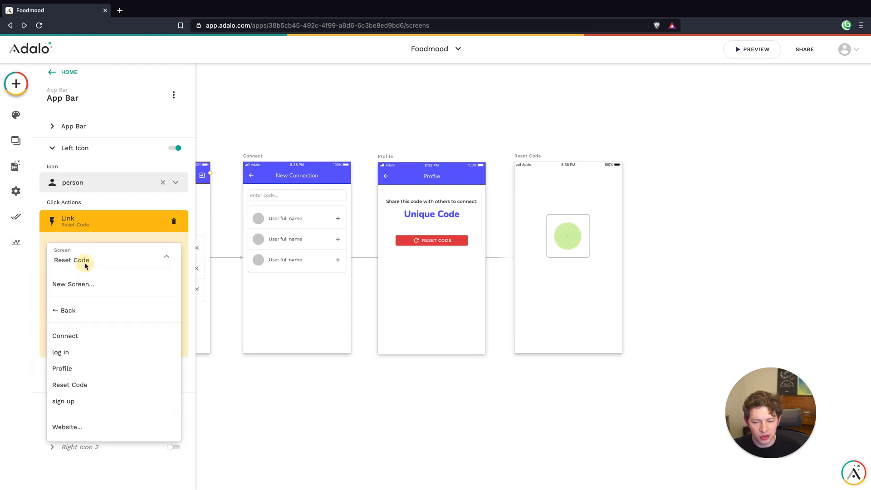
{"action": "left_click", "coordinate": [93, 368]}
{"action": "left_click", "coordinate": [103, 298]}
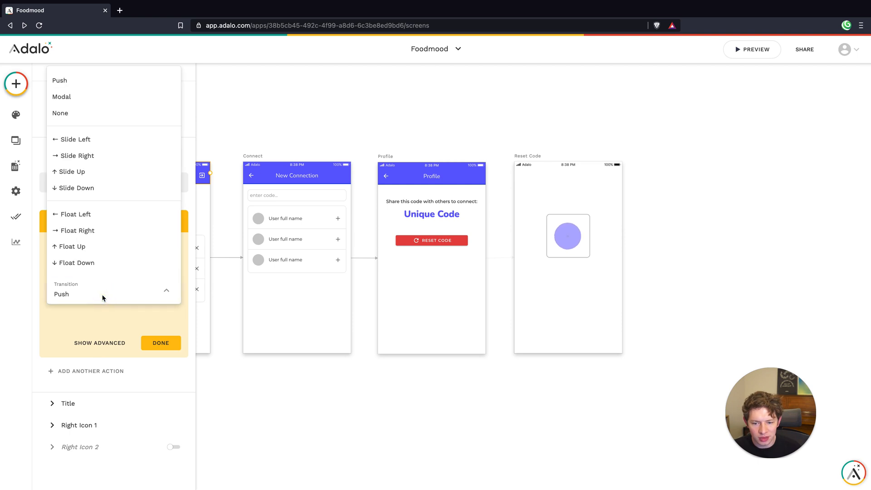
{"action": "left_click", "coordinate": [92, 138]}
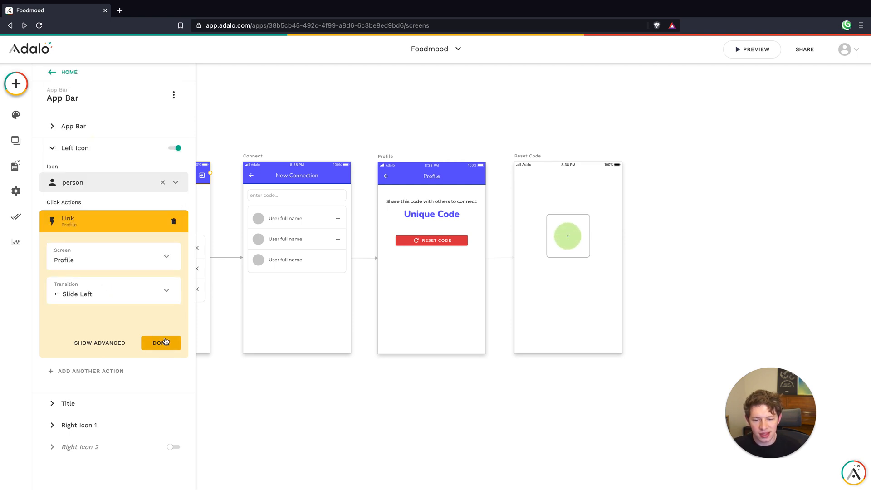
{"action": "left_click", "coordinate": [161, 342]}
{"action": "left_click", "coordinate": [421, 284]}
Preview the app, open Profile from the Home screen, and test resetting the unique code
{"action": "left_click", "coordinate": [431, 240]}
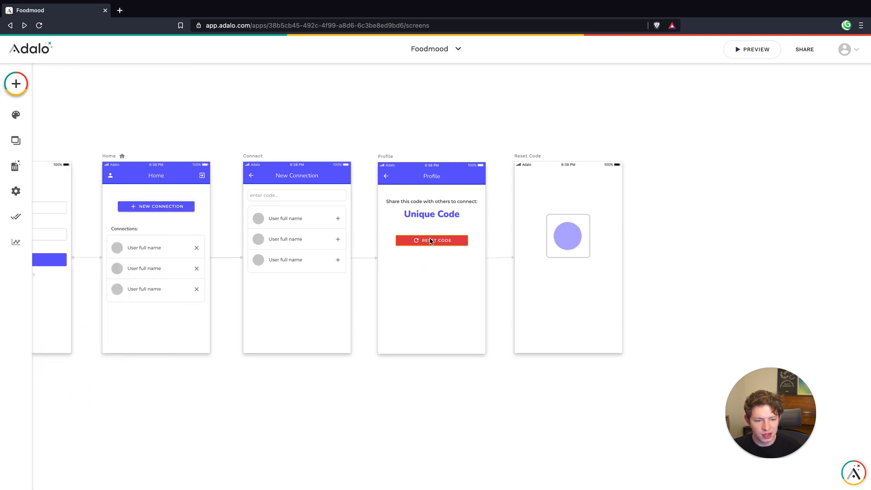
{"action": "left_click", "coordinate": [471, 308]}
{"action": "left_click", "coordinate": [742, 46]}
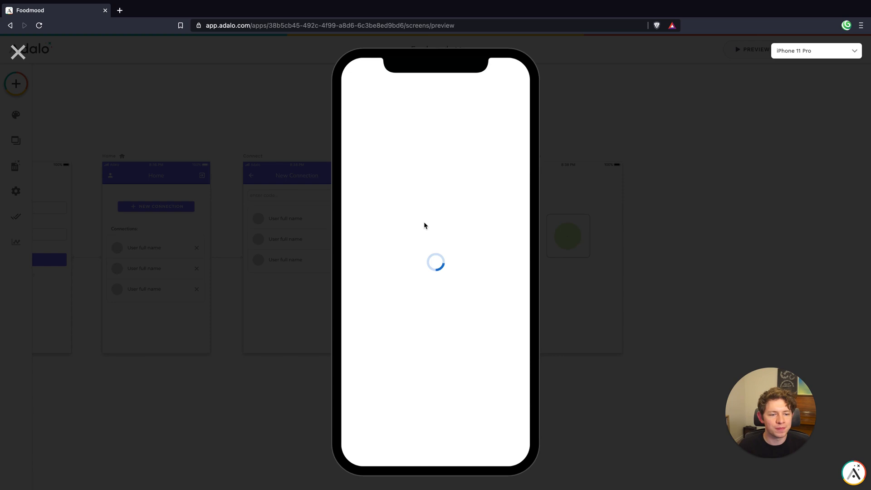
{"action": "left_click", "coordinate": [356, 95]}
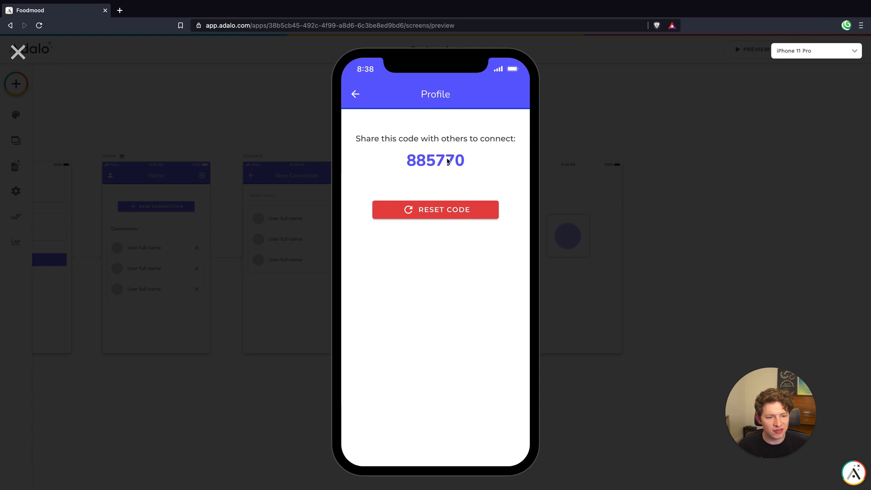
{"action": "left_click", "coordinate": [436, 210]}
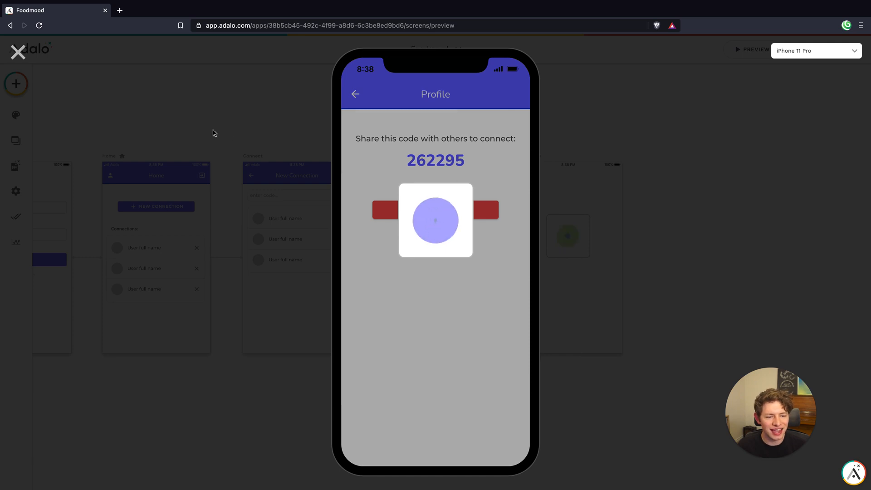
{"action": "left_click", "coordinate": [17, 51]}
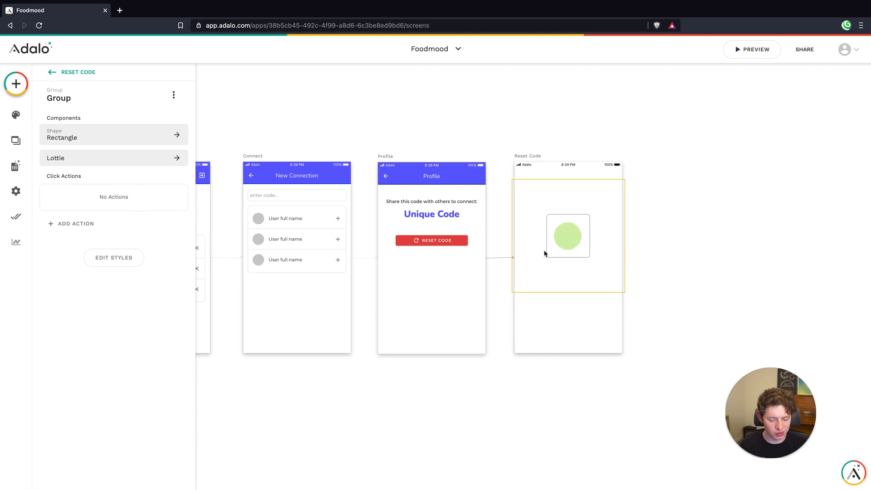
Delete the animation group from the Reset Code screen and move the Randomizer up into its place
{"action": "key", "text": "Escape"}
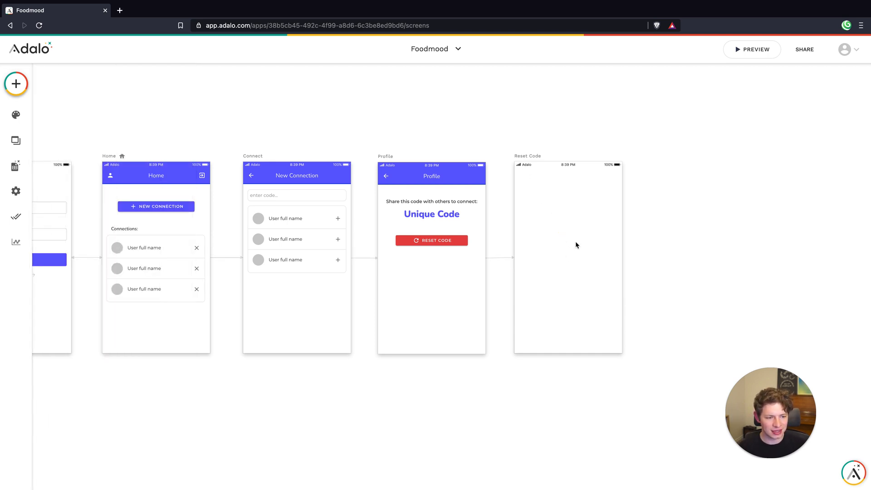
{"action": "left_click", "coordinate": [566, 295]}
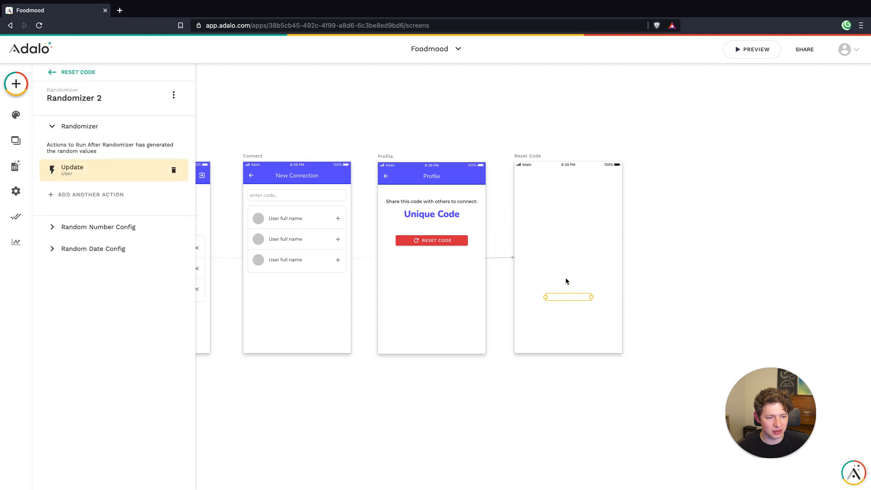
{"action": "left_click_drag", "start_coordinate": [569, 234], "coordinate": [562, 242]}
Add a Link action to Back after the Update User action of the Reset Code screen's Randomizer
{"action": "left_click", "coordinate": [93, 194]}
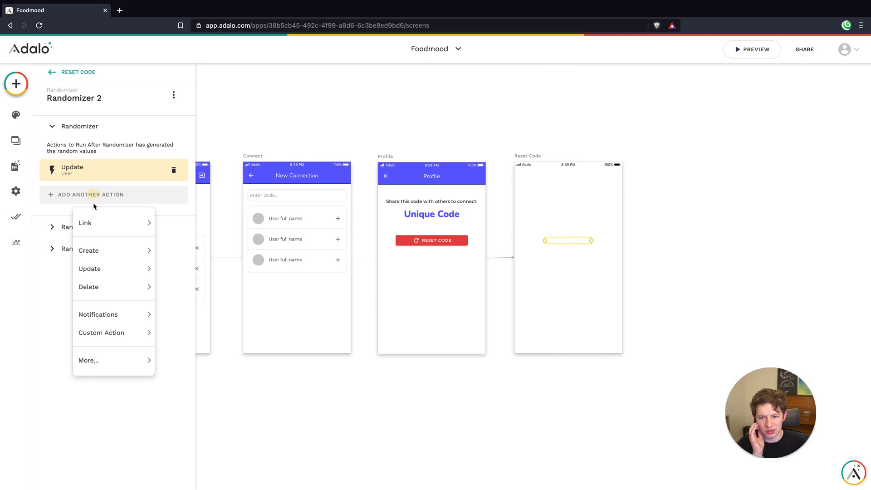
{"action": "mouse_move", "coordinate": [151, 222]}
{"action": "left_click", "coordinate": [189, 253]}
{"action": "left_click", "coordinate": [162, 319]}
{"action": "left_click", "coordinate": [568, 248]}
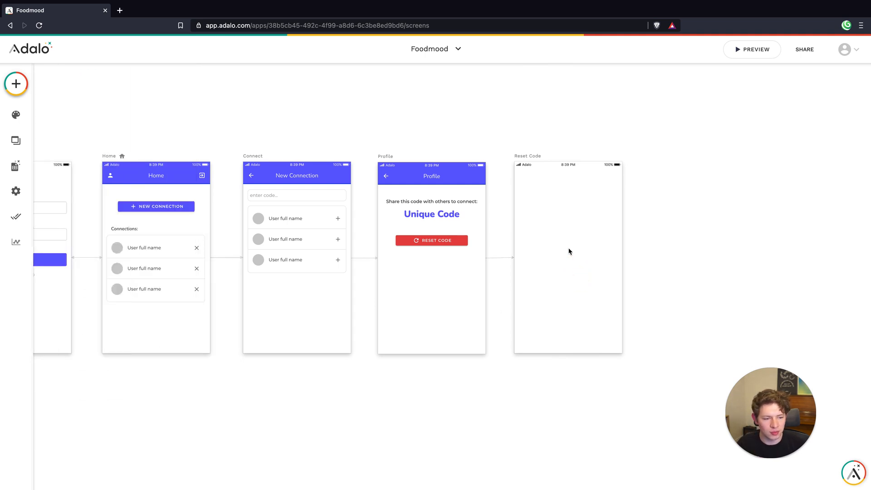
Preview the app and test whether resetting the code on Profile returns from the modal automatically
{"action": "left_click", "coordinate": [741, 57]}
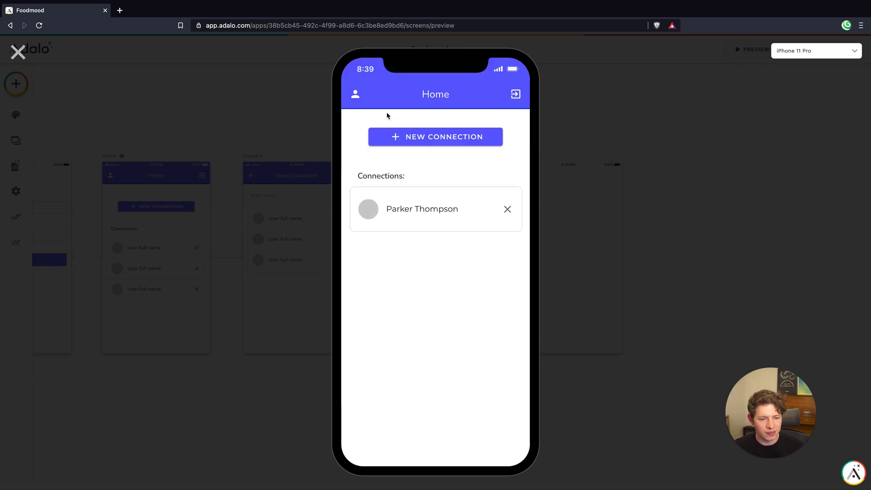
{"action": "left_click", "coordinate": [355, 96]}
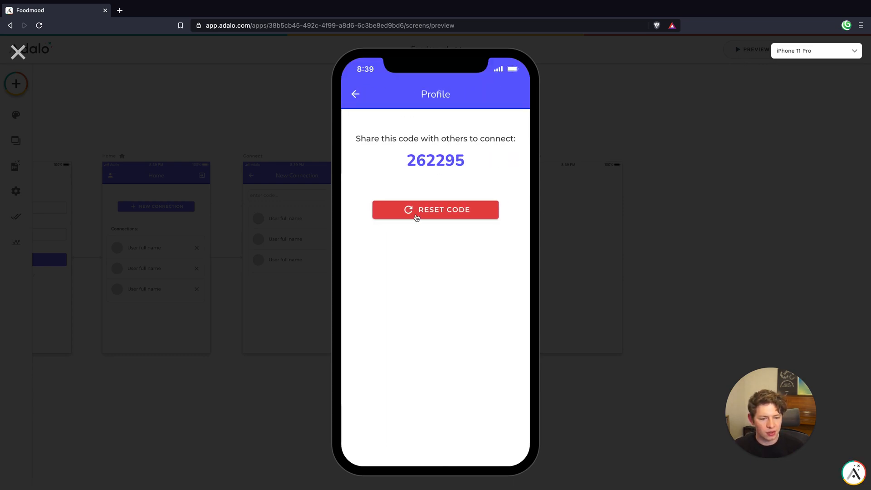
{"action": "left_click", "coordinate": [415, 216]}
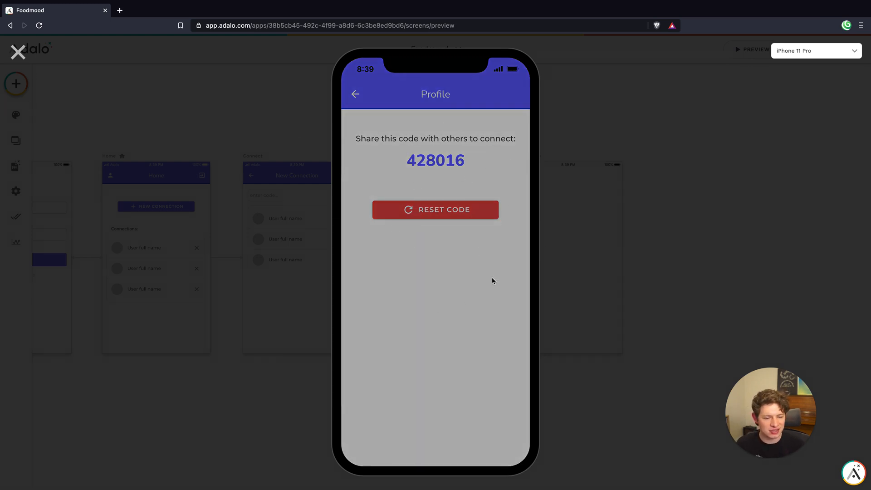
{"action": "left_click", "coordinate": [13, 53]}
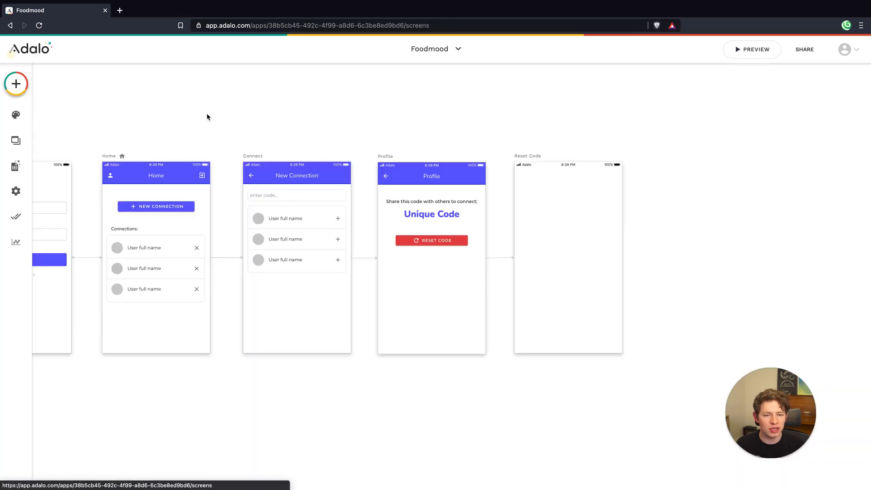
Delete the Back link action from the Reset Code screen's Randomizer
{"action": "left_click", "coordinate": [566, 241]}
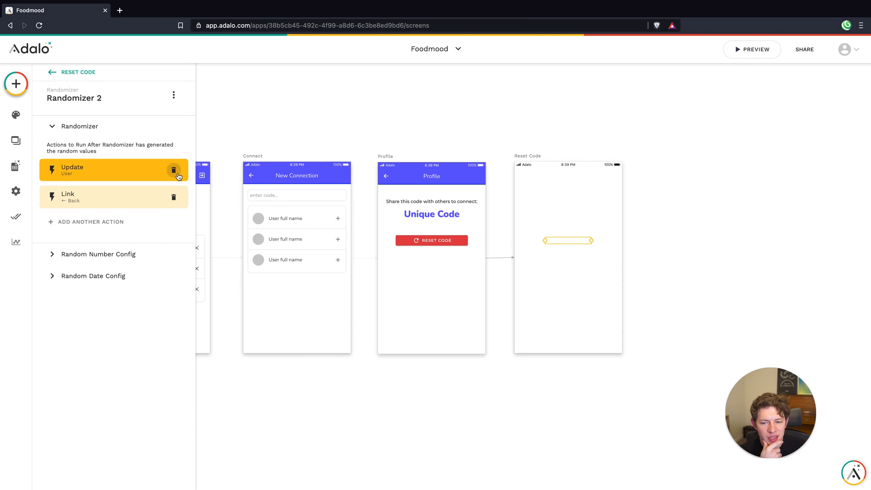
{"action": "left_click", "coordinate": [173, 197]}
Add a Link action to Back that runs when a user visits the Reset Code screen
{"action": "left_click", "coordinate": [534, 157]}
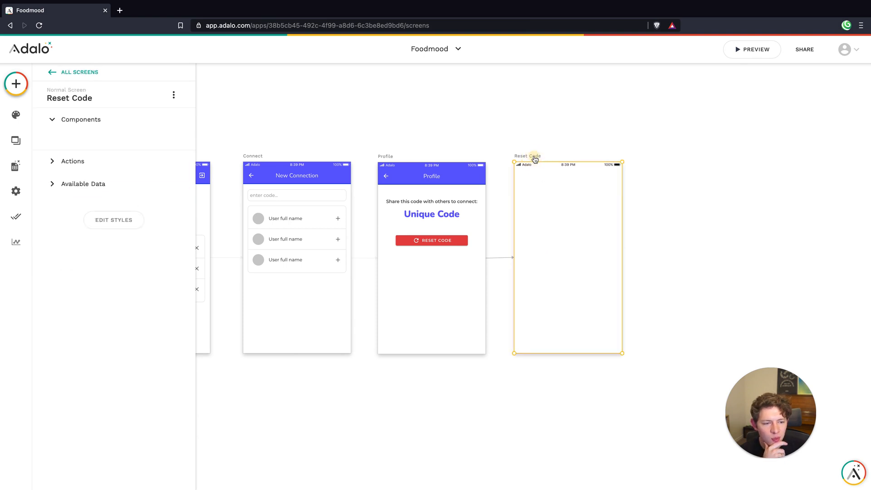
{"action": "left_click", "coordinate": [90, 219]}
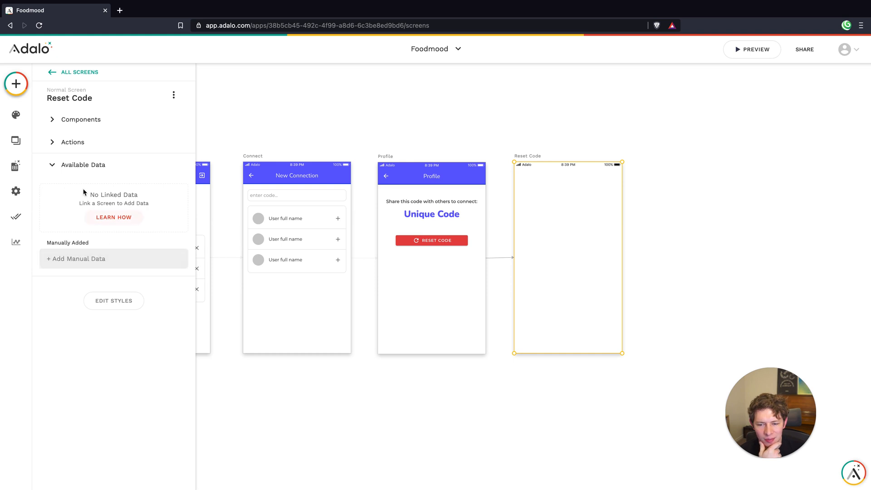
{"action": "left_click", "coordinate": [77, 165]}
{"action": "left_click", "coordinate": [73, 142]}
{"action": "left_click", "coordinate": [96, 209]}
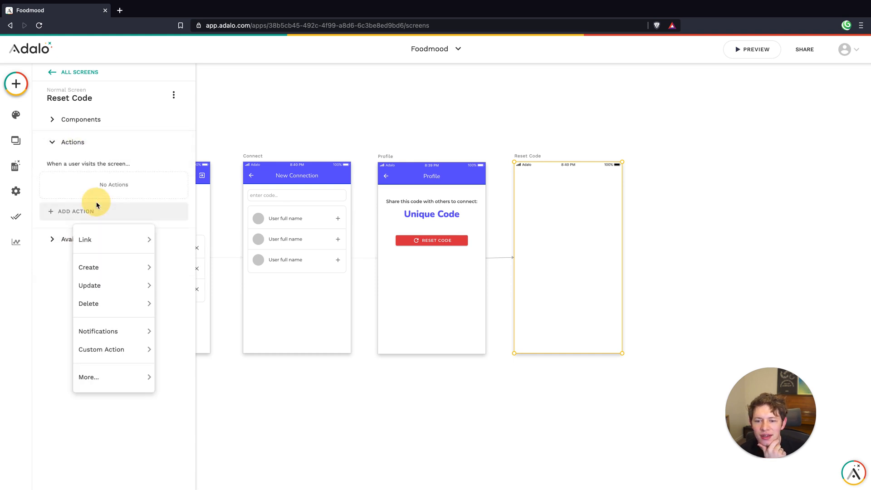
{"action": "mouse_move", "coordinate": [103, 241]}
{"action": "left_click", "coordinate": [178, 270]}
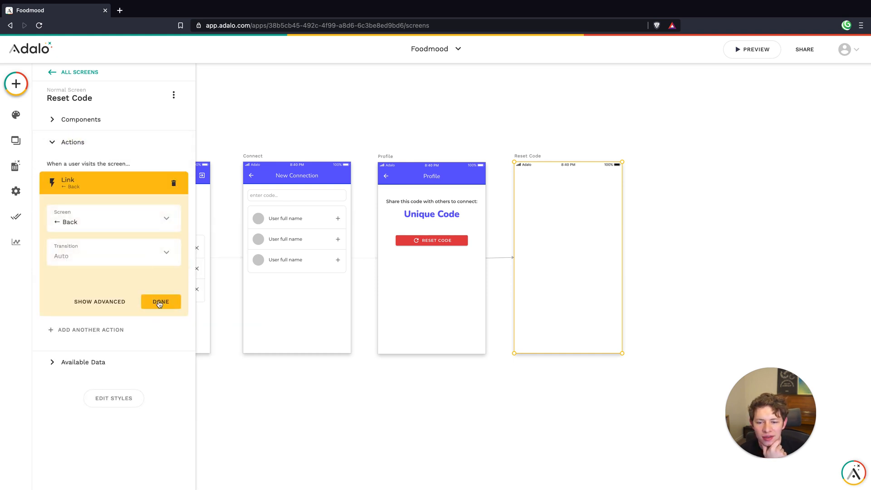
{"action": "left_click", "coordinate": [161, 302]}
{"action": "left_click", "coordinate": [511, 89]}
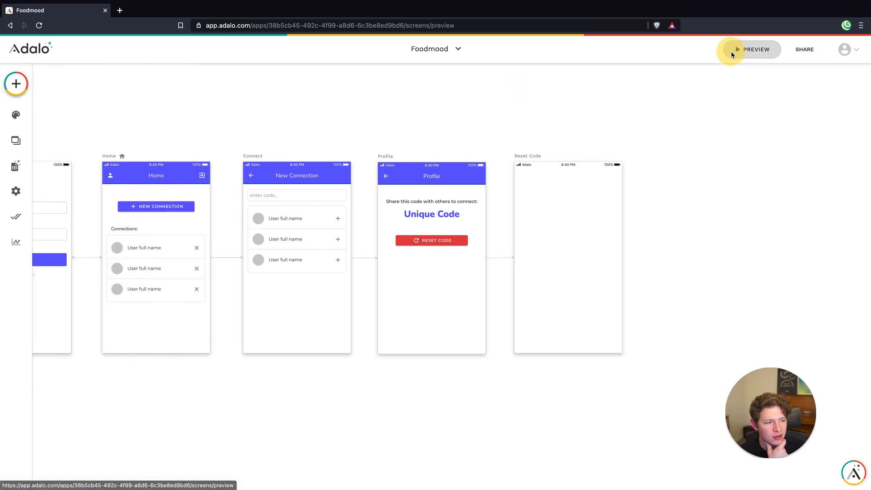
Preview the app and test resetting the code on Profile three times in a row
{"action": "left_click", "coordinate": [731, 51]}
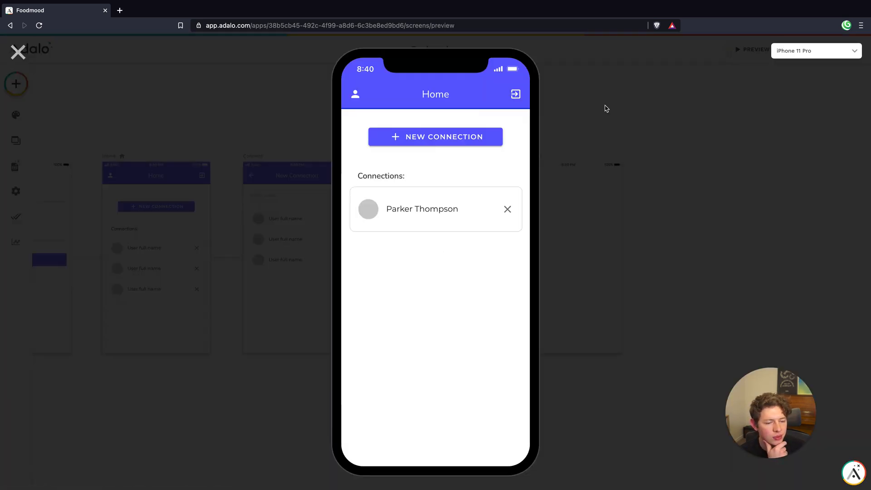
{"action": "left_click", "coordinate": [354, 96]}
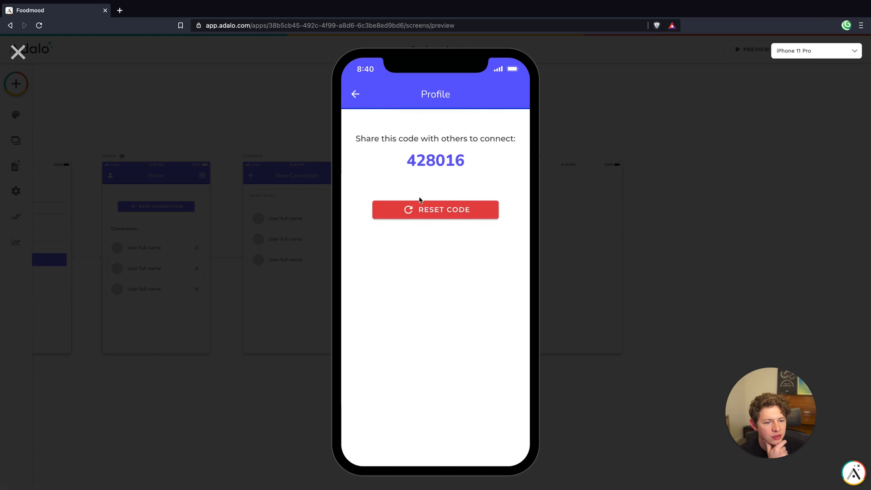
{"action": "left_click", "coordinate": [423, 206]}
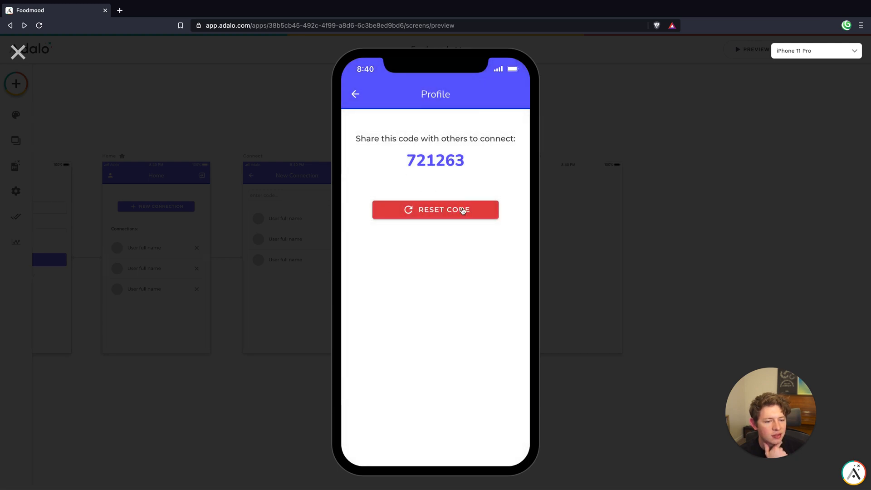
{"action": "left_click", "coordinate": [462, 210]}
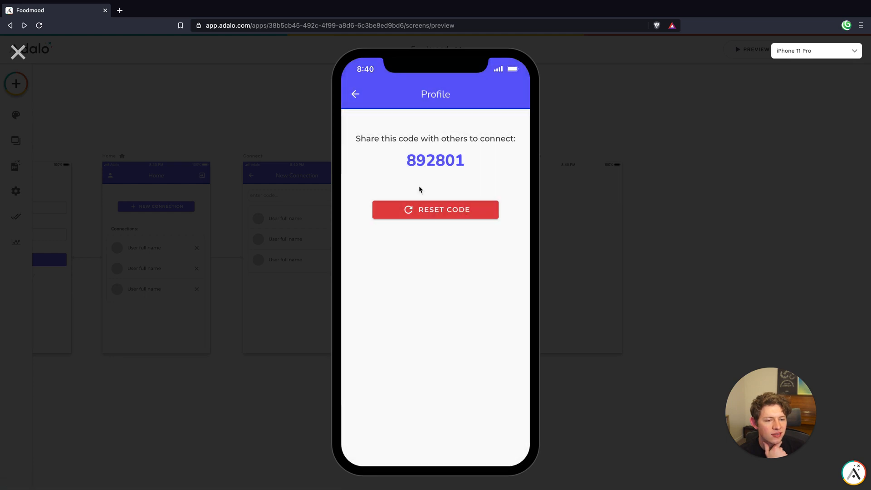
{"action": "left_click", "coordinate": [436, 210]}
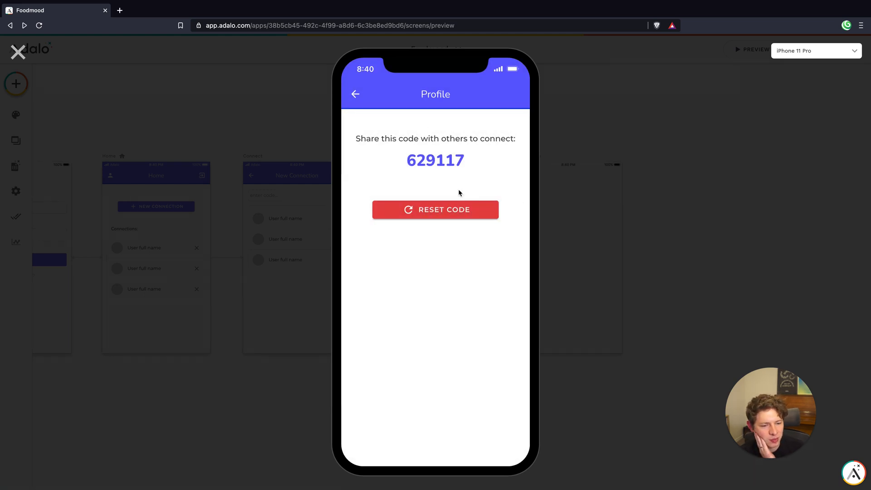
{"action": "left_click", "coordinate": [32, 55]}
Move the Reset Code button on the Profile screen up, closer to the Unique Code text
{"action": "left_click", "coordinate": [431, 232]}
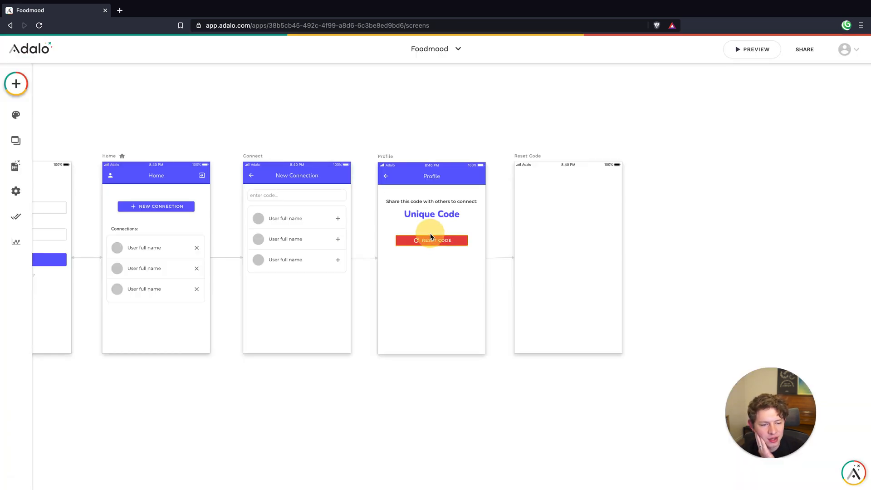
{"action": "left_click", "coordinate": [447, 273]}
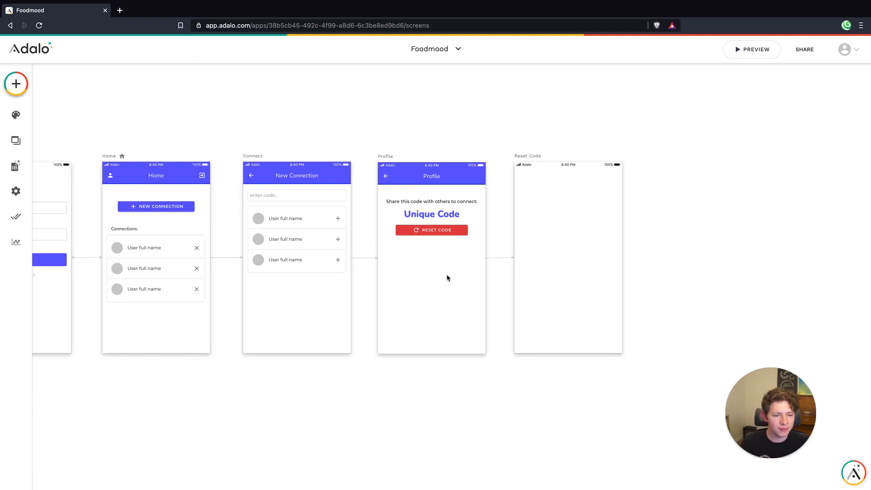
{"action": "scroll", "coordinate": [467, 280], "scroll_direction": "down", "scroll_amount": 5}
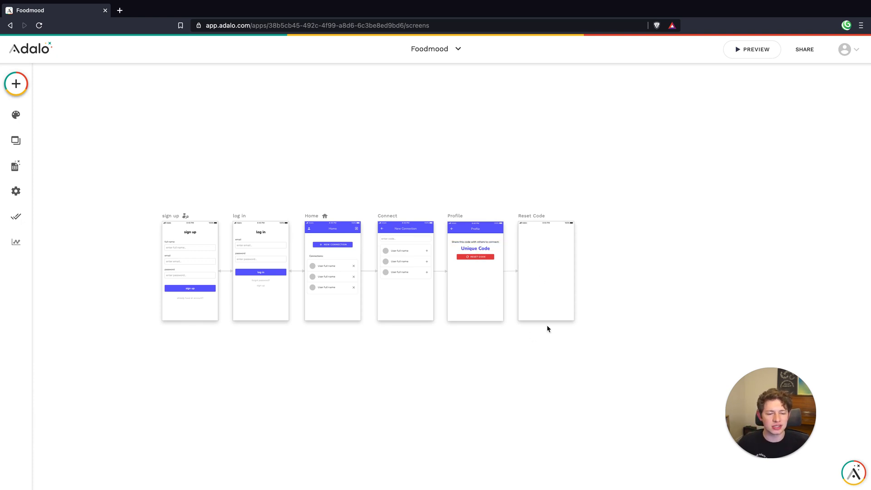
{"action": "left_click", "coordinate": [400, 238]}
{"action": "left_click", "coordinate": [477, 307]}
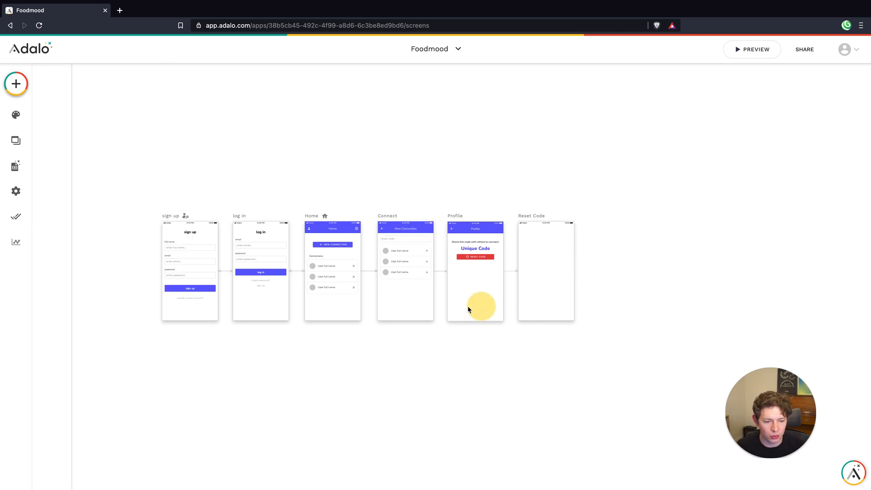